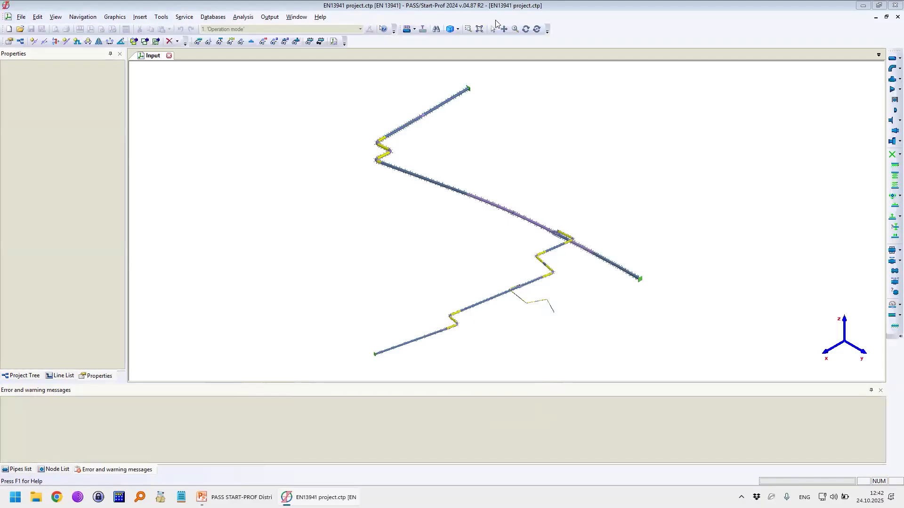
Step: Display the ground surface profile above the buried pipeline and bring the Z-shaped bend into view
click(526, 30)
drag(500, 255, 376, 141)
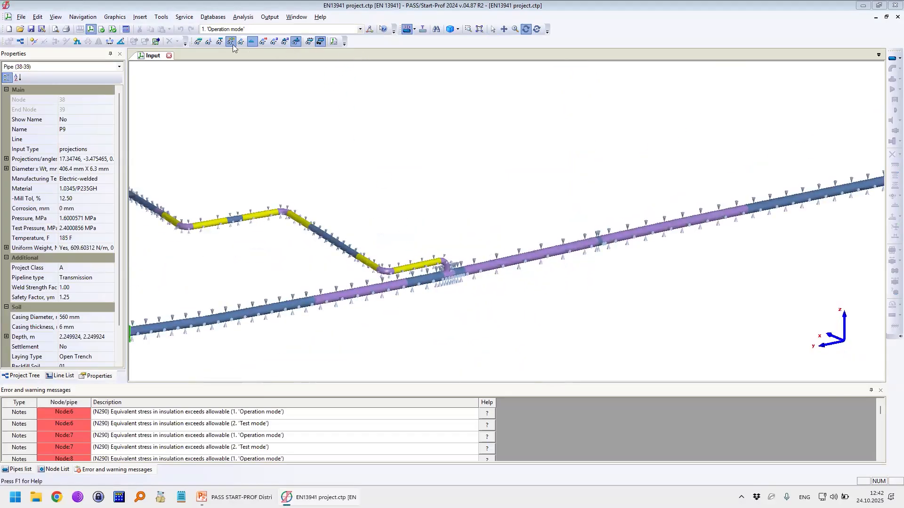
click(198, 41)
middle_drag(218, 152, 233, 215)
drag(303, 237, 653, 313)
middle_drag(530, 255, 391, 270)
scroll(592, 190, up, 2)
middle_drag(679, 214, 557, 256)
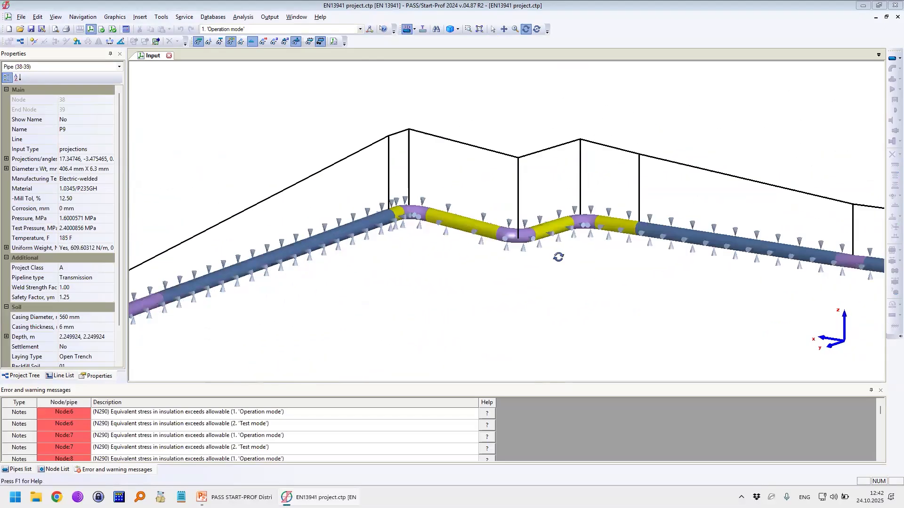
Step: Examine the yellow pipe sections around the Z-shaped bend and the soil supports along the adjoining straight pipe
mouse_move(400, 209)
mouse_down()
mouse_move(429, 229)
mouse_move(440, 202)
mouse_up()
mouse_move(540, 217)
mouse_down()
mouse_move(573, 230)
mouse_move(540, 217)
mouse_up()
drag(580, 212, 585, 205)
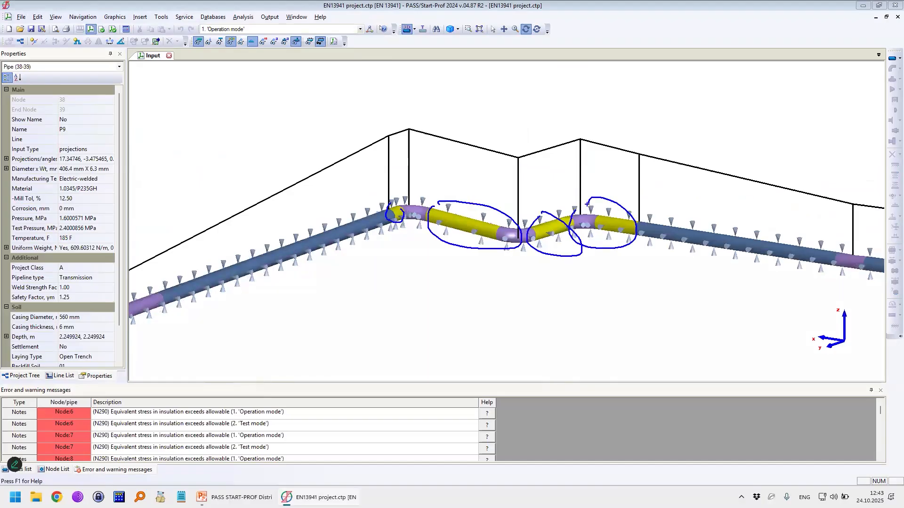
key(Escape)
scroll(675, 258, down, 2)
middle_drag(706, 252, 537, 236)
click(512, 228)
scroll(511, 230, up, 1)
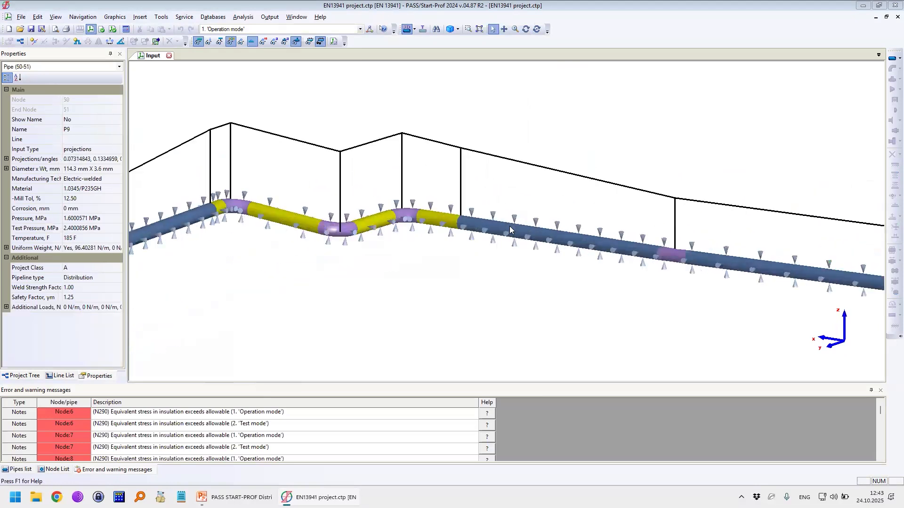
key(ctrl+2)
drag(465, 220, 536, 220)
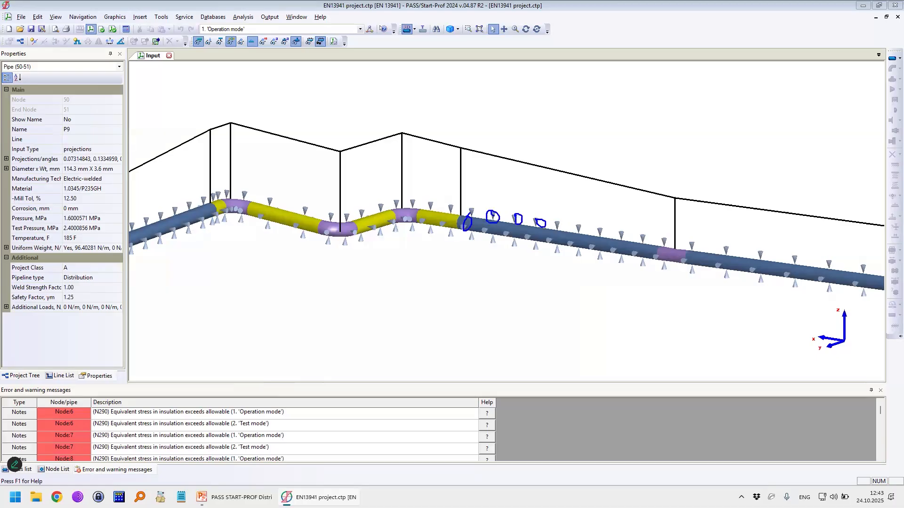
key(Escape)
Step: Turn off the display of soil supports in the graphics settings
scroll(506, 240, down, 3)
middle_drag(505, 240, 631, 222)
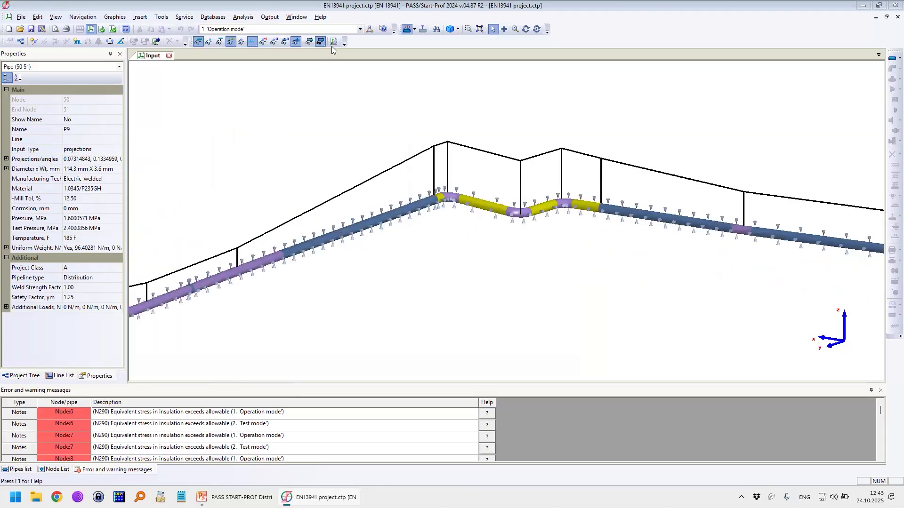
click(517, 161)
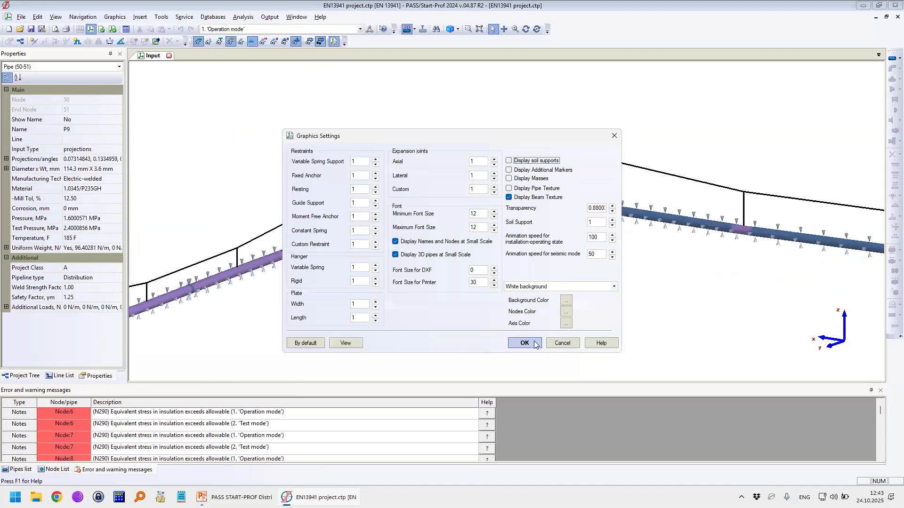
click(533, 342)
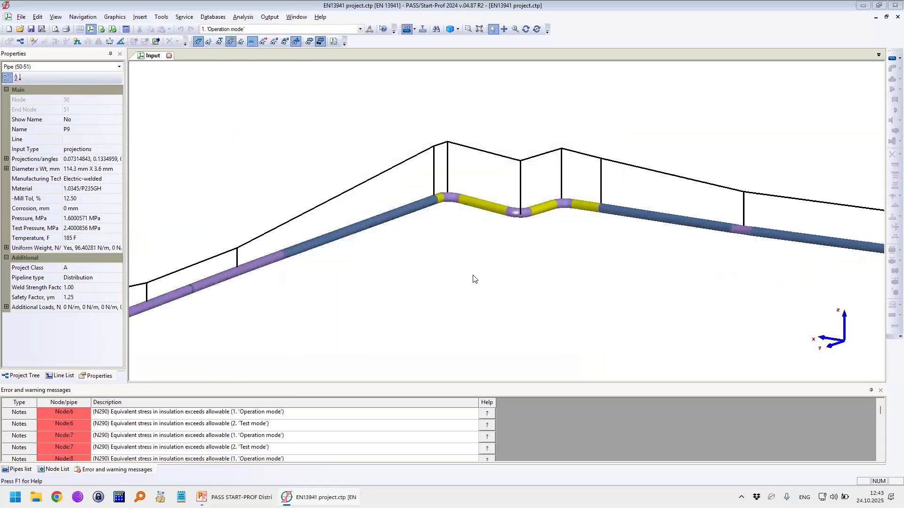
Step: Open the 3D output view and examine the animated deformation of the pipeline around the branch connection
scroll(373, 241, down, 3)
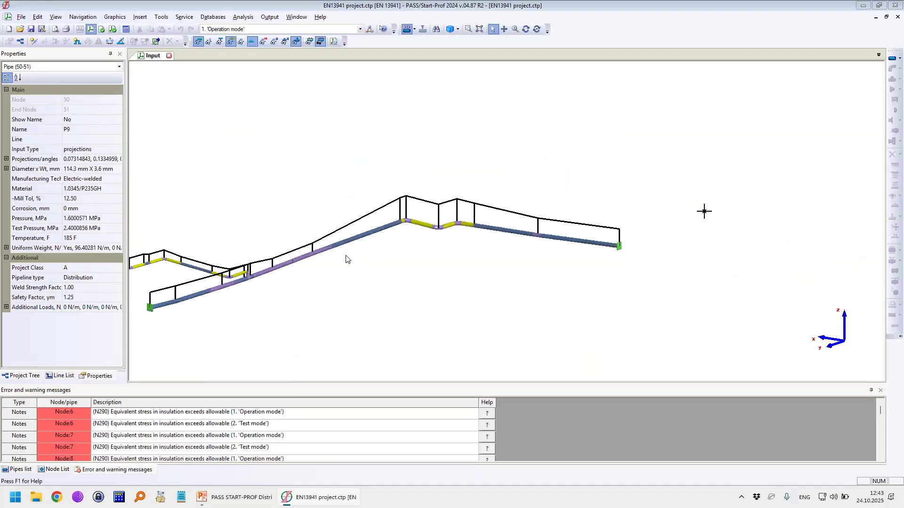
middle_drag(277, 264, 340, 249)
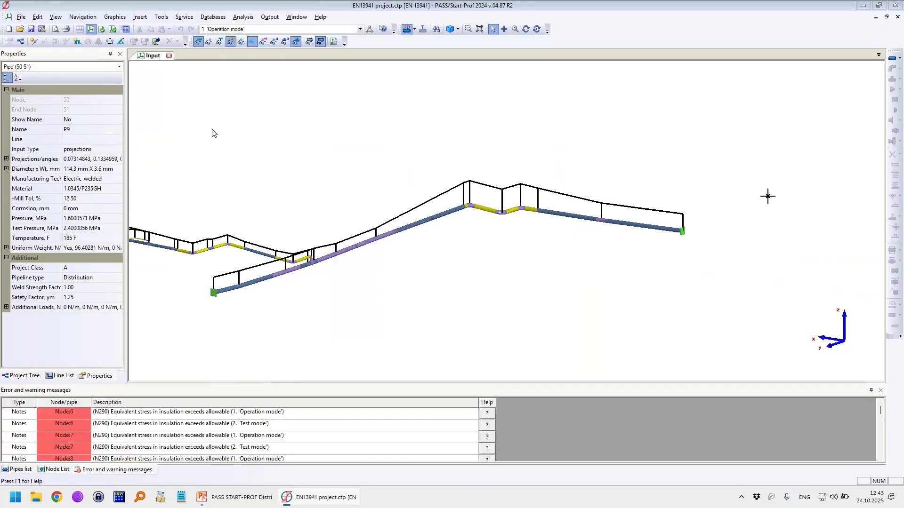
click(112, 29)
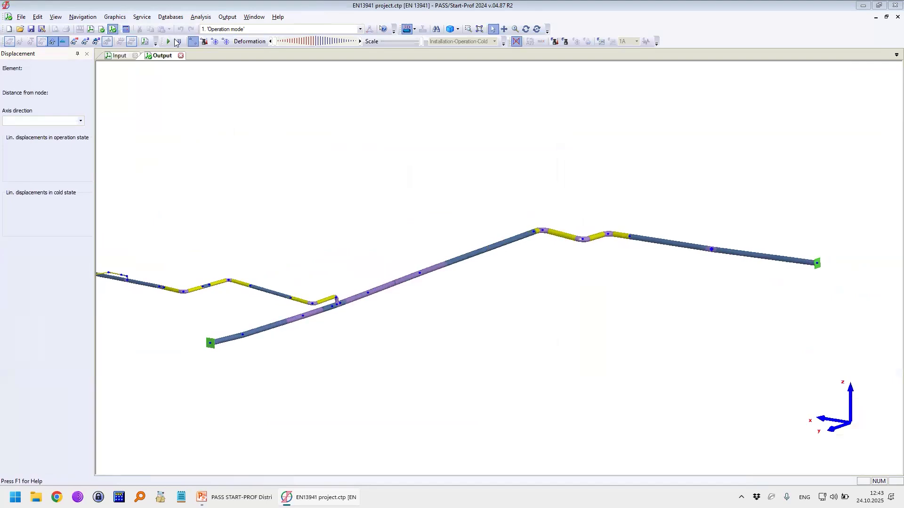
click(526, 28)
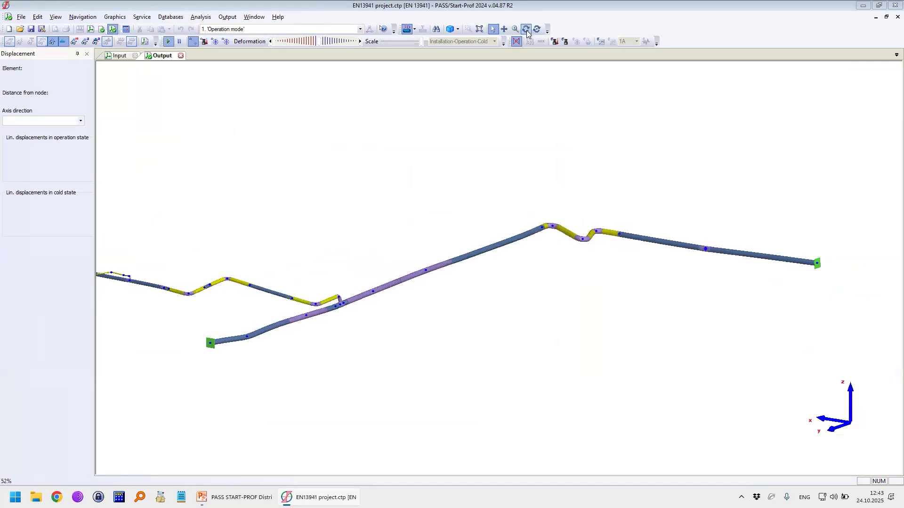
drag(607, 220, 478, 275)
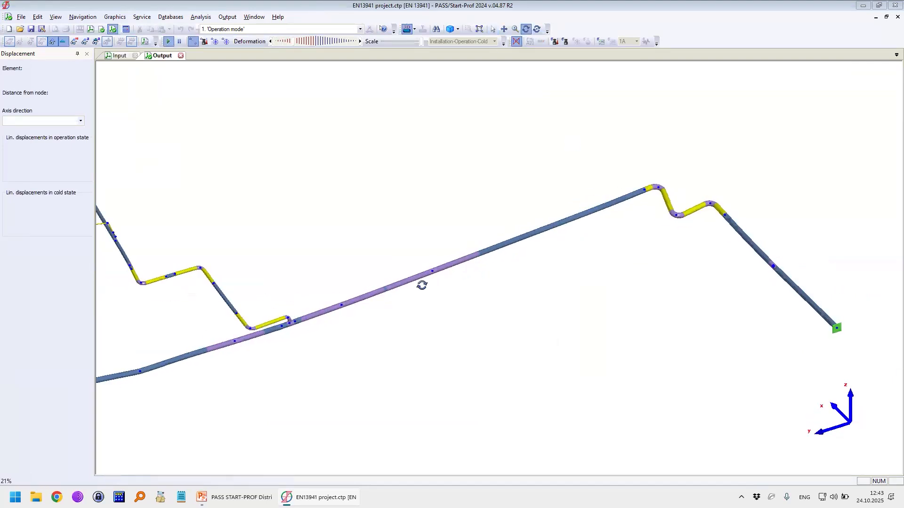
drag(501, 309, 293, 393)
scroll(292, 393, up, 6)
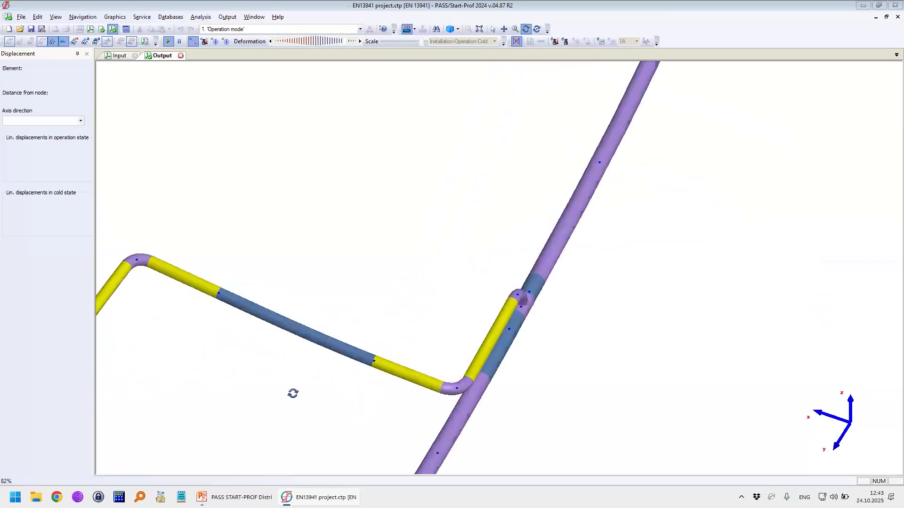
Step: Adjust the displayed deformation of the branch's Z-shaped bend relative to its undeformed outline
scroll(394, 240, down, 3)
drag(389, 238, 249, 73)
mouse_move(279, 42)
mouse_down()
mouse_move(323, 44)
mouse_move(283, 43)
mouse_up()
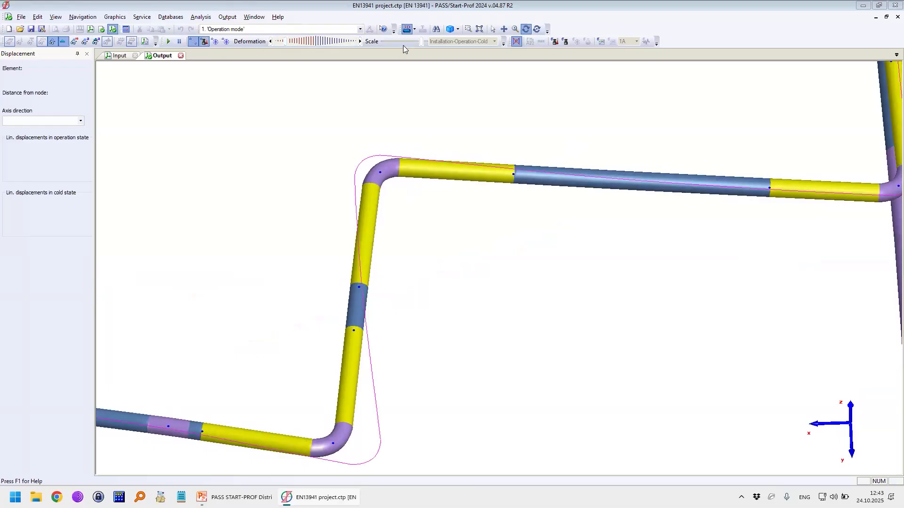
drag(288, 41, 302, 45)
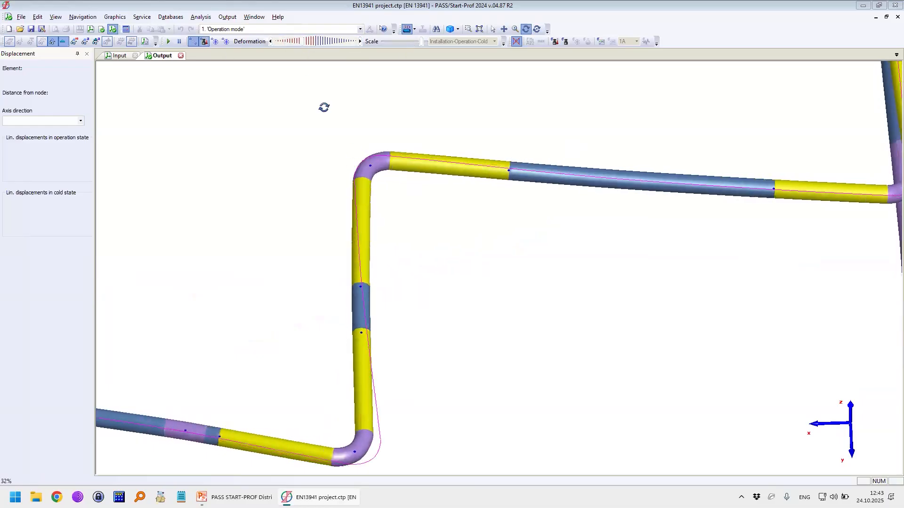
Step: Inspect the operation-state linear displacements of underground pipe 29-70 in global axes
click(360, 265)
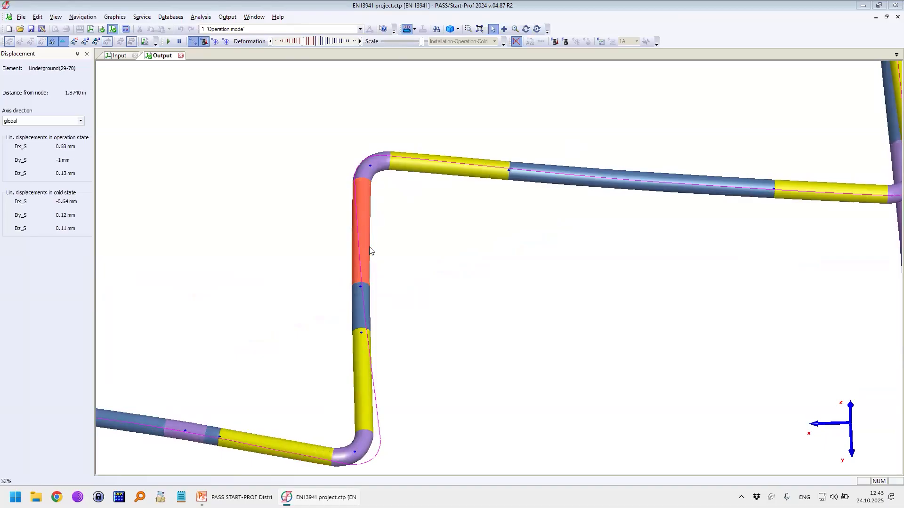
key(ctrl+2)
mouse_move(58, 132)
mouse_down()
mouse_move(54, 181)
mouse_move(43, 133)
mouse_up()
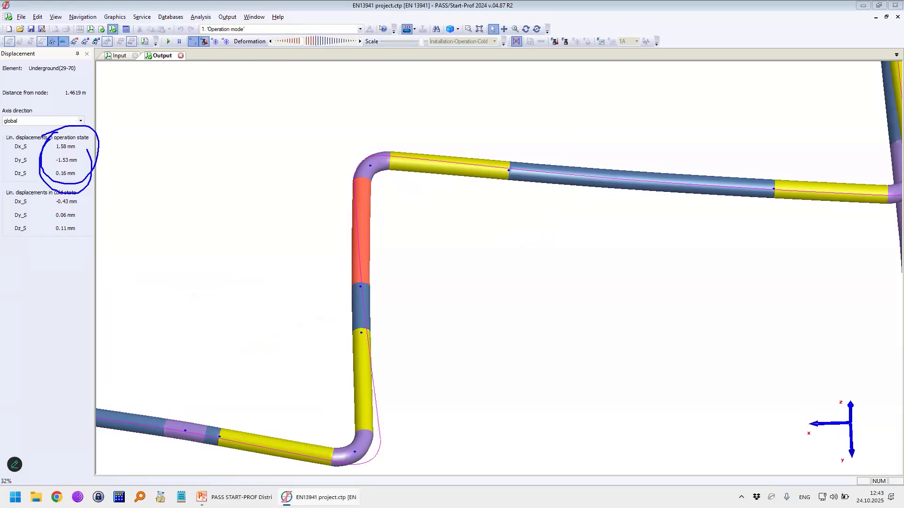
key(Escape)
Step: Set the axis direction to local for the displacements of underground pipe 29-70 and check values along it
click(73, 122)
click(28, 134)
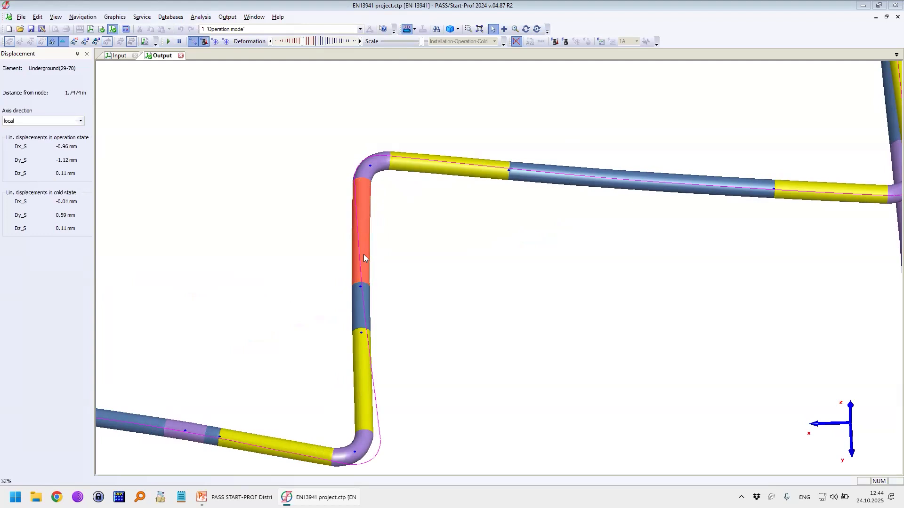
mouse_move(369, 262)
mouse_down()
mouse_move(384, 267)
mouse_move(331, 263)
mouse_move(361, 220)
mouse_move(366, 280)
mouse_up()
key(Escape)
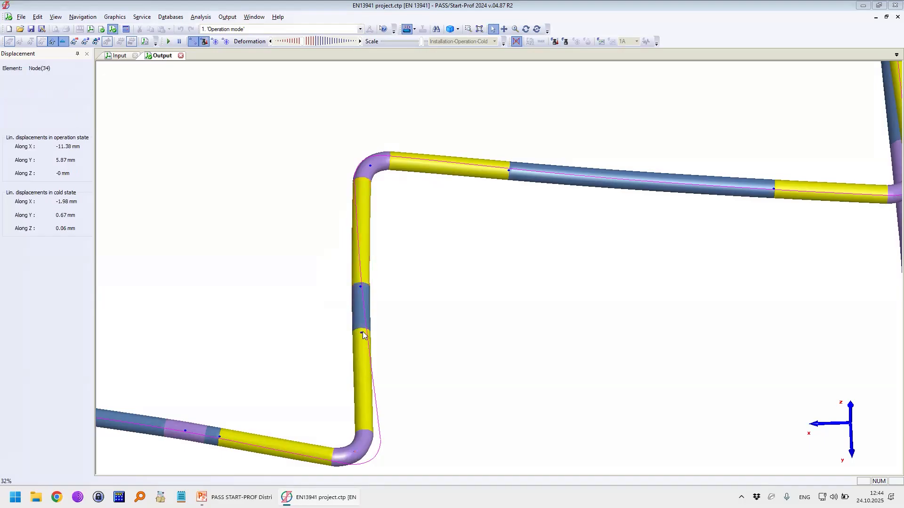
Step: Colour the output model by primary and secondary stress in the operation state and compare it with the neighbouring stress result
scroll(420, 250, down, 2)
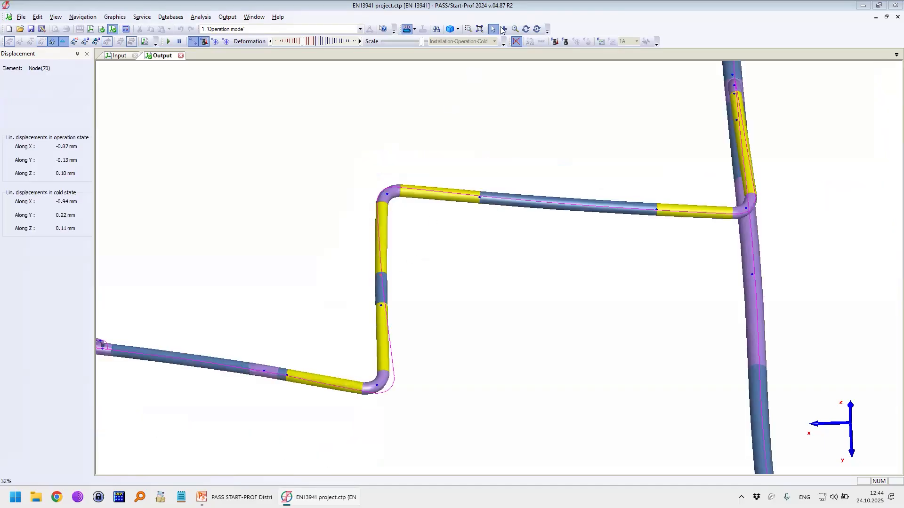
click(565, 42)
click(555, 42)
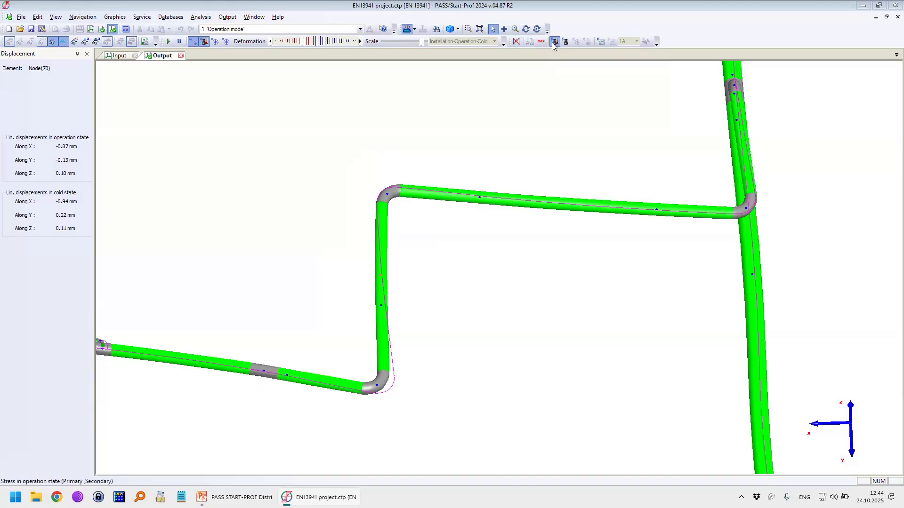
click(565, 42)
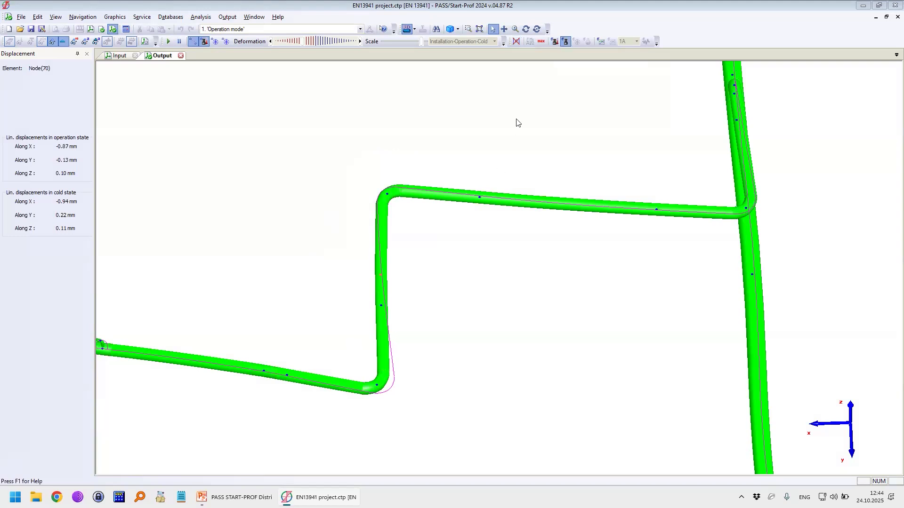
Step: Switch the model's stress colouring to the stress range result and examine the tee where the small branch leaves the pipe
click(600, 42)
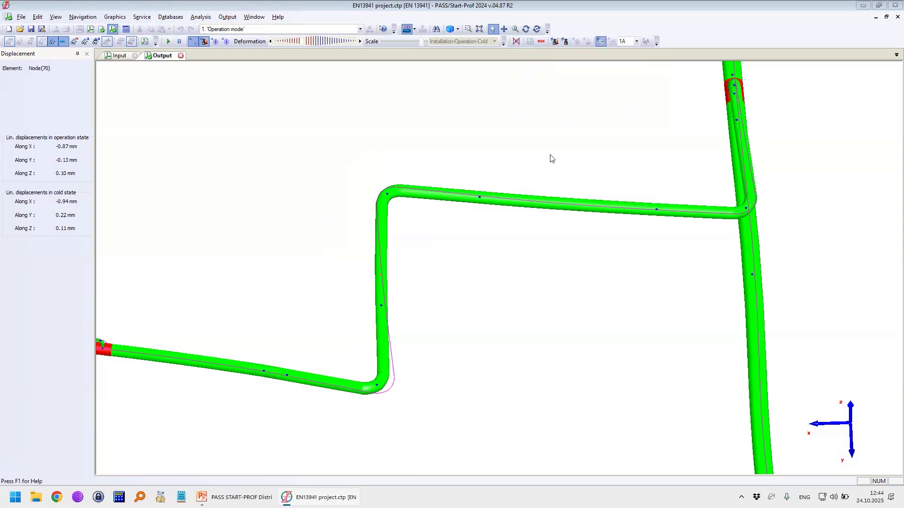
scroll(452, 269, down, 3)
scroll(294, 325, up, 5)
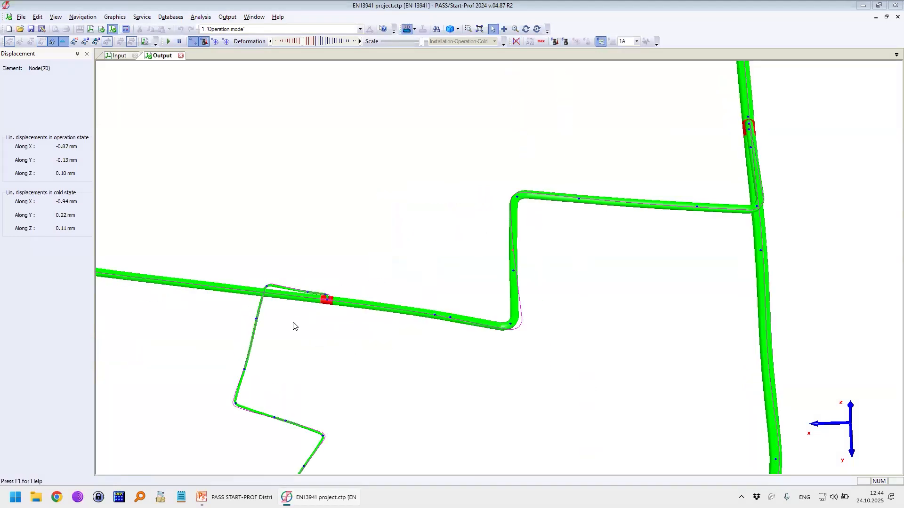
scroll(270, 328, up, 2)
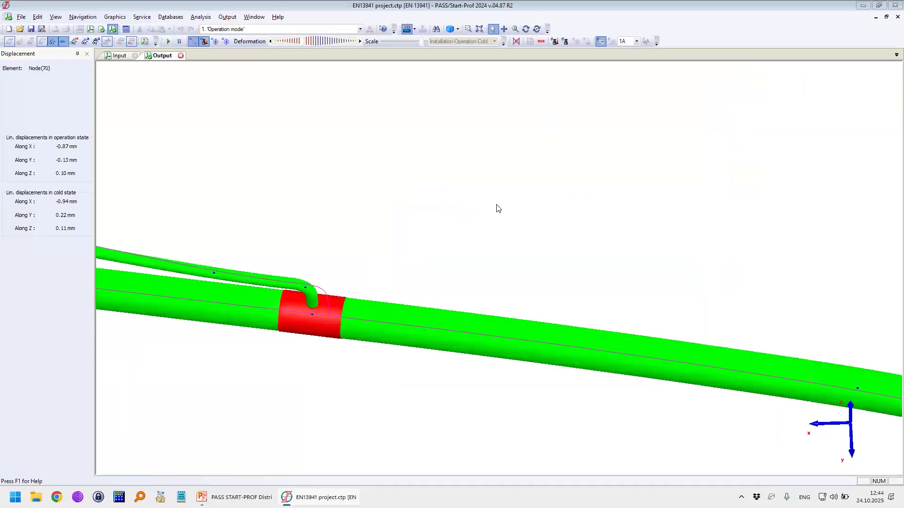
click(526, 29)
drag(387, 318, 473, 326)
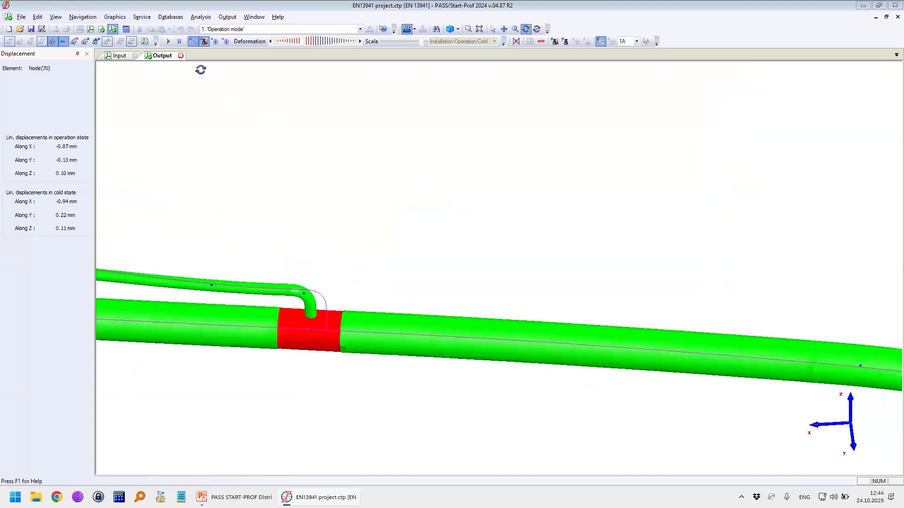
Step: Open the Piping Stress results table and review the stress range of the extruded outlet and welding tee
click(225, 19)
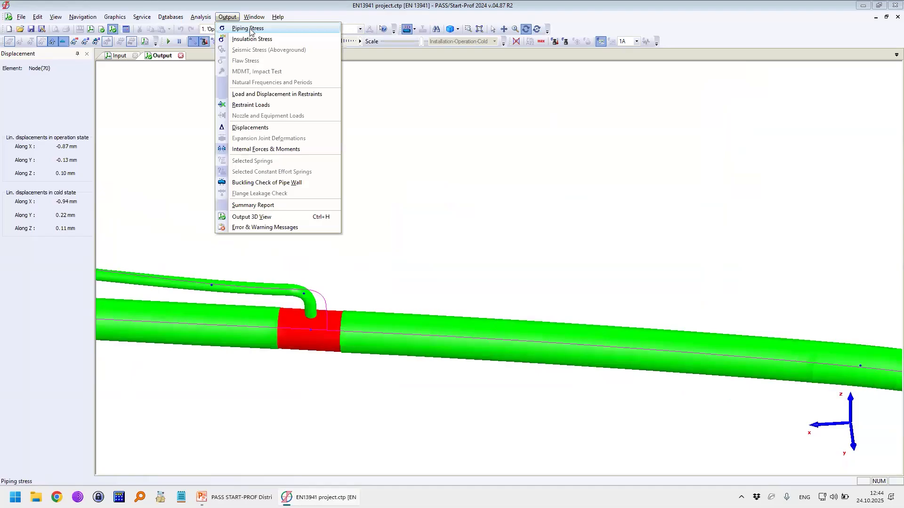
click(257, 30)
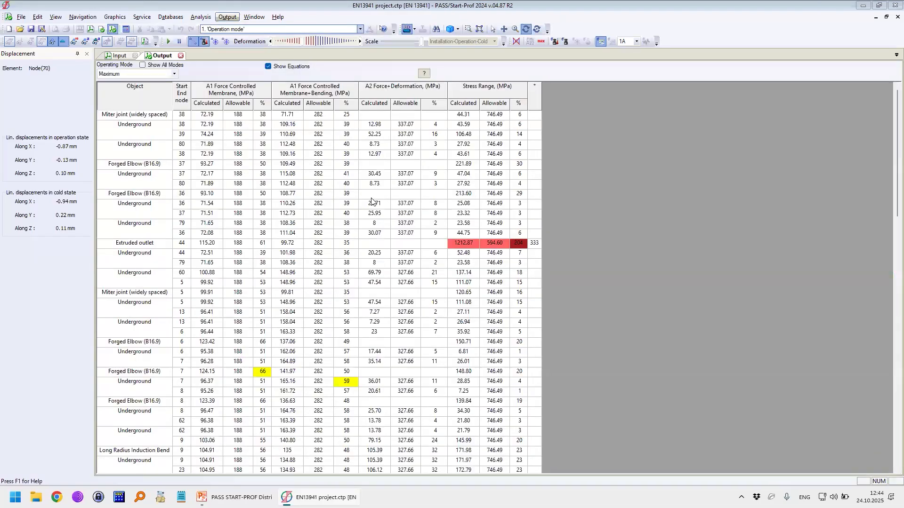
scroll(402, 205, down, 1)
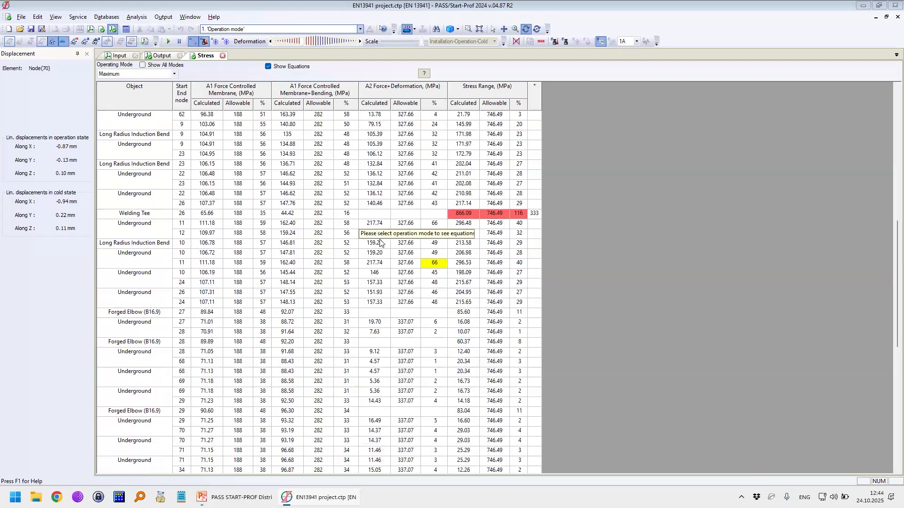
scroll(261, 129, down, 2)
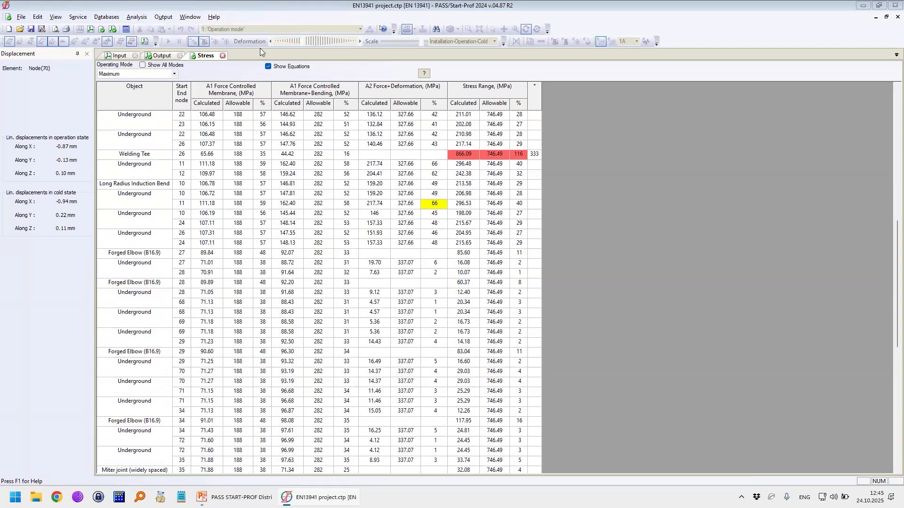
Step: Open the Insulation Stress results table and review the equivalent stresses around the forged elbow at node 7
click(164, 17)
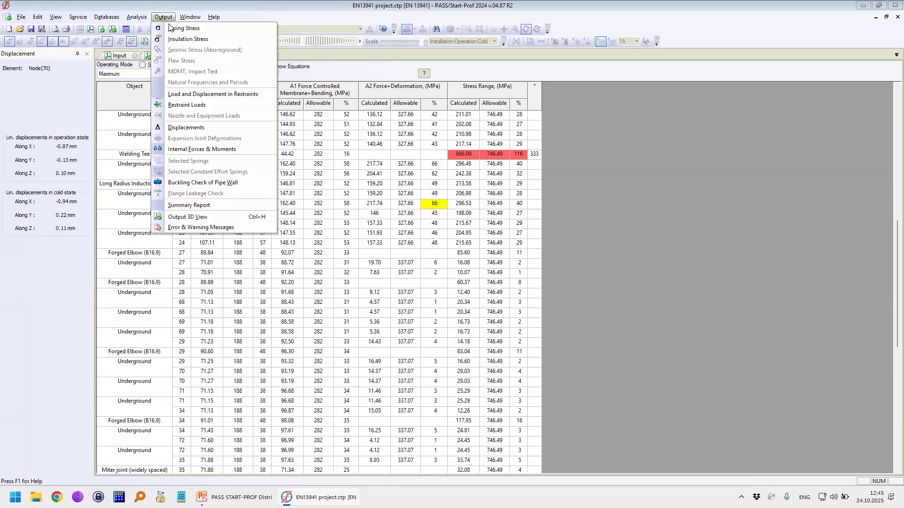
click(189, 39)
click(286, 181)
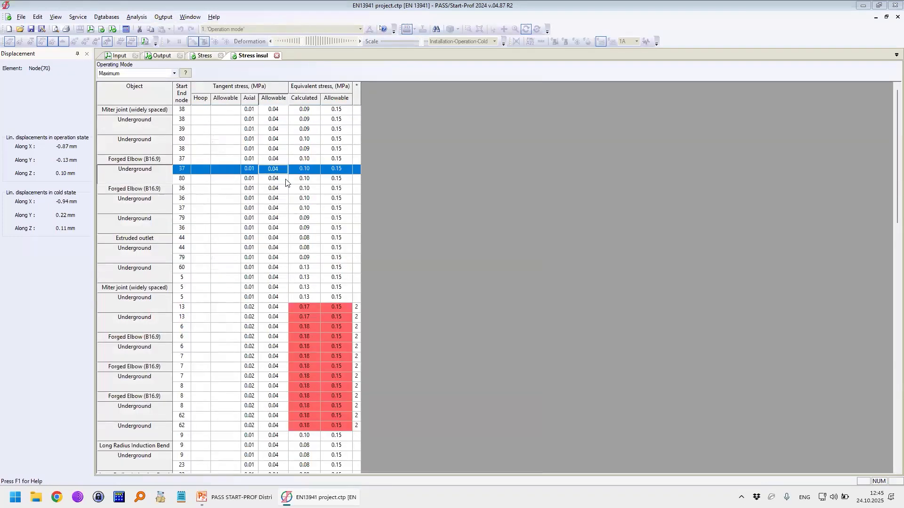
scroll(337, 284, down, 9)
scroll(333, 284, up, 3)
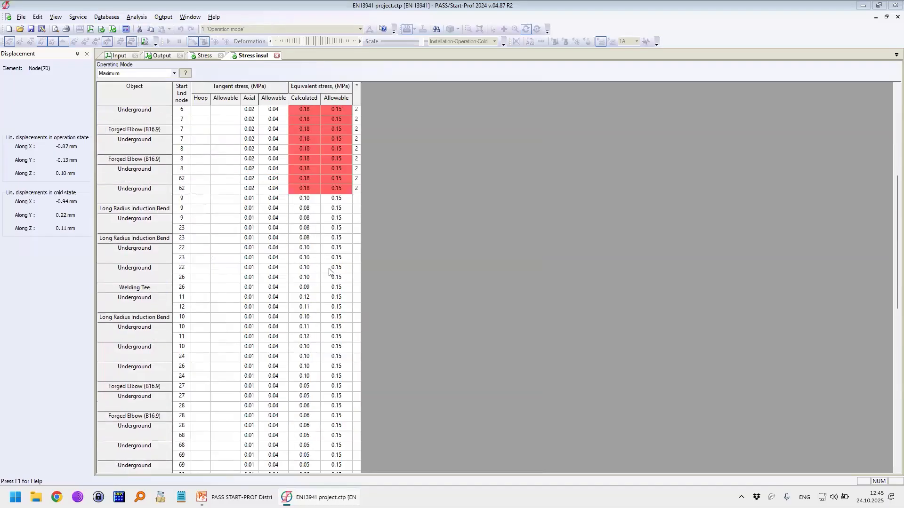
click(312, 189)
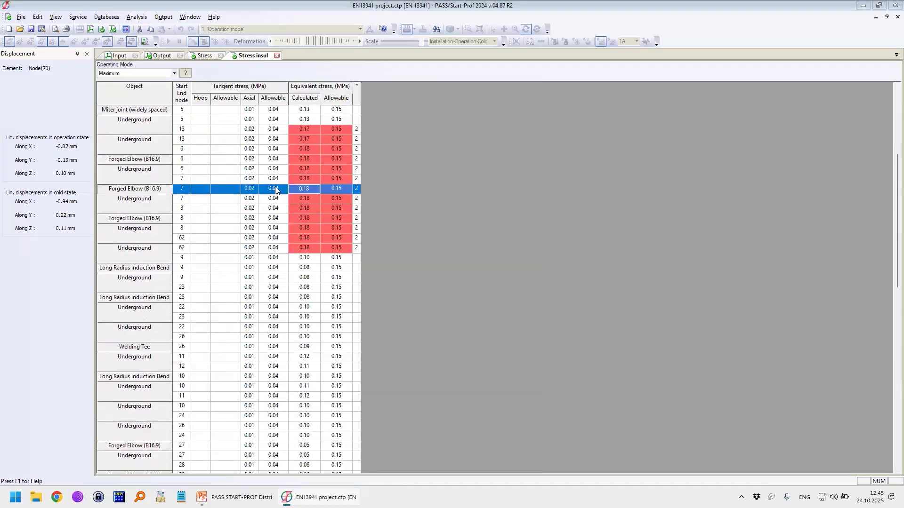
Step: Locate the forged elbow at node 7 in the input model, examine the bends around it and show the node numbers
double_click(272, 186)
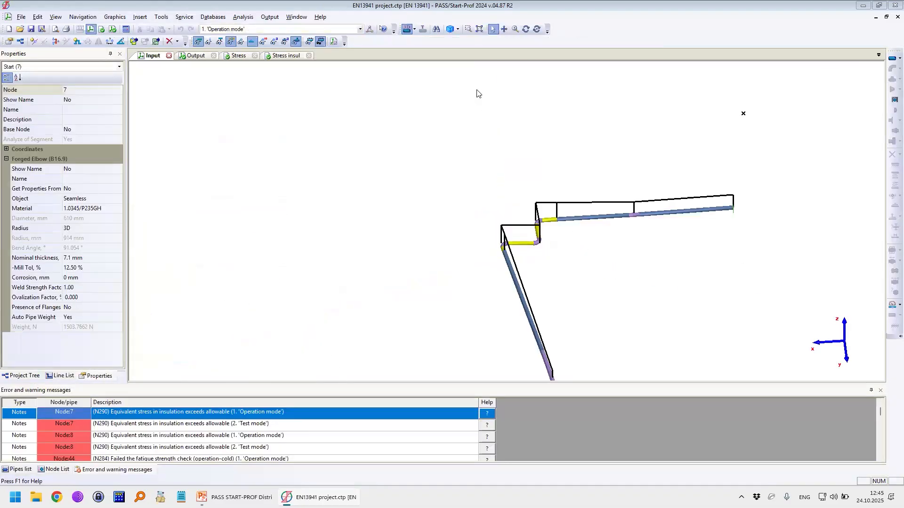
click(526, 29)
drag(617, 292, 594, 309)
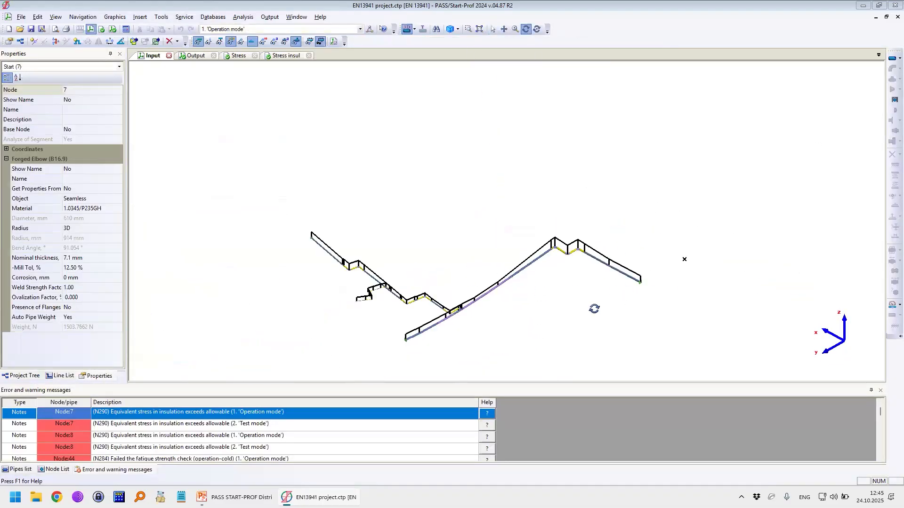
scroll(593, 252, up, 5)
drag(517, 252, 424, 305)
middle_drag(446, 355, 420, 303)
key(Escape)
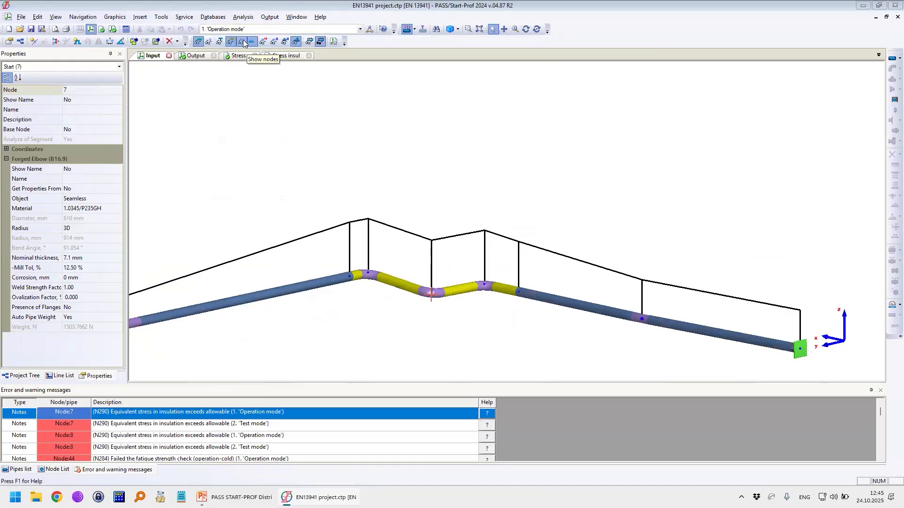
click(259, 43)
Step: Open the properties of pipe 7-8 and review its soil data, including axis depth, cushion presence and soil movement options, without changing them
click(398, 286)
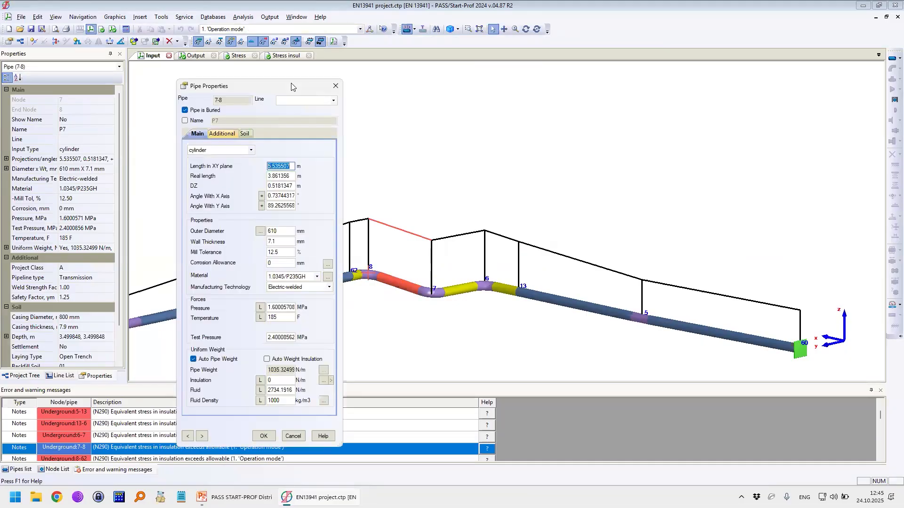
click(246, 135)
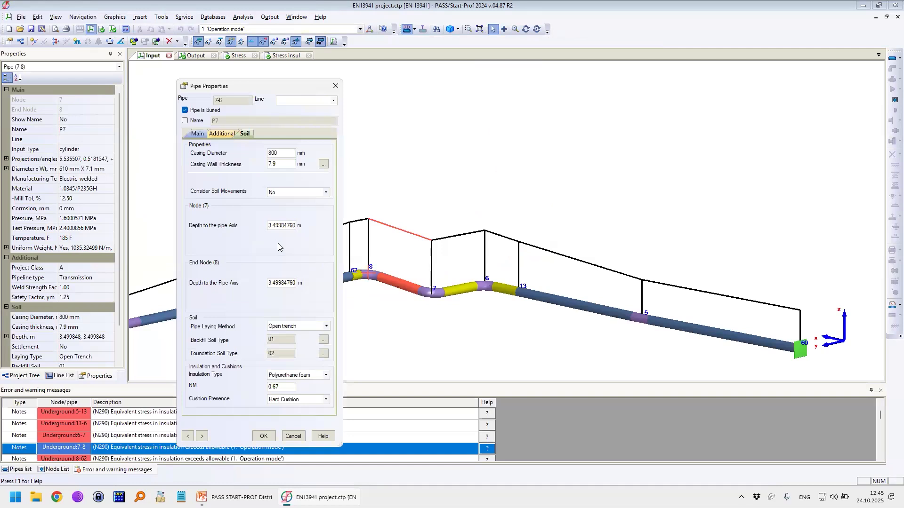
click(269, 226)
click(285, 401)
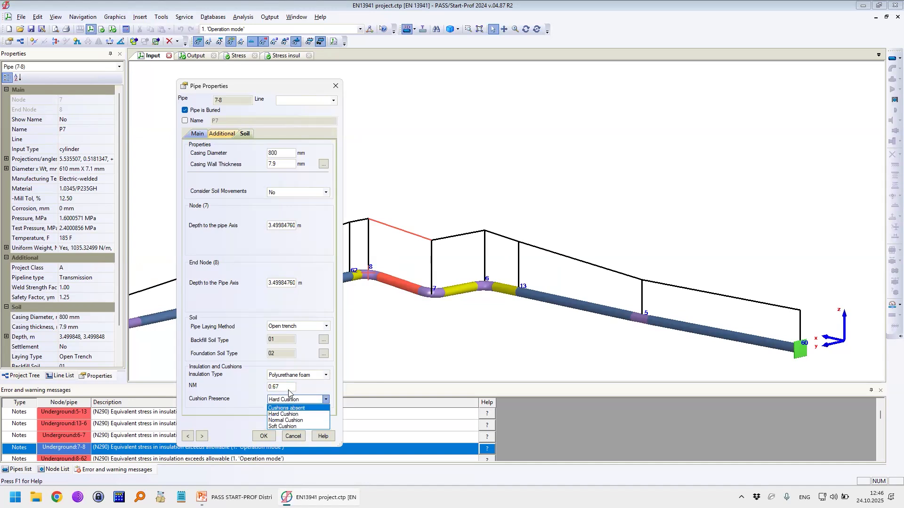
click(282, 194)
click(287, 193)
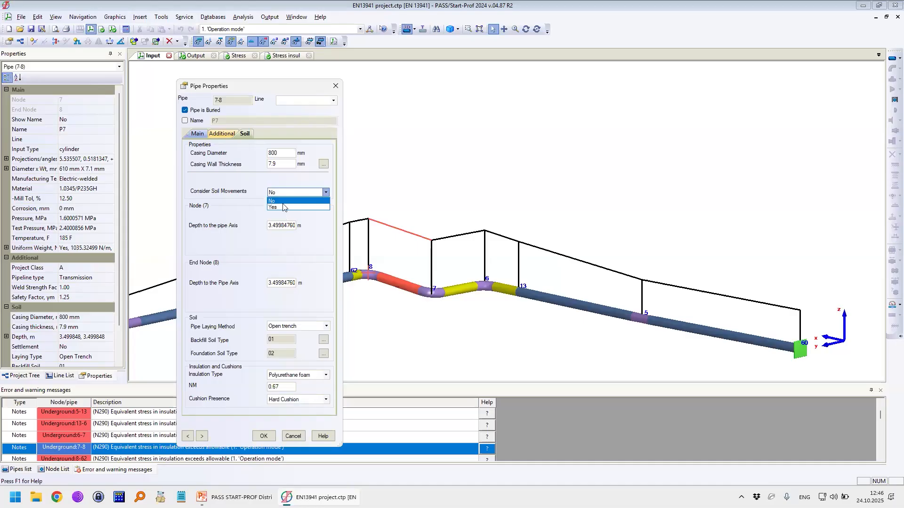
click(314, 247)
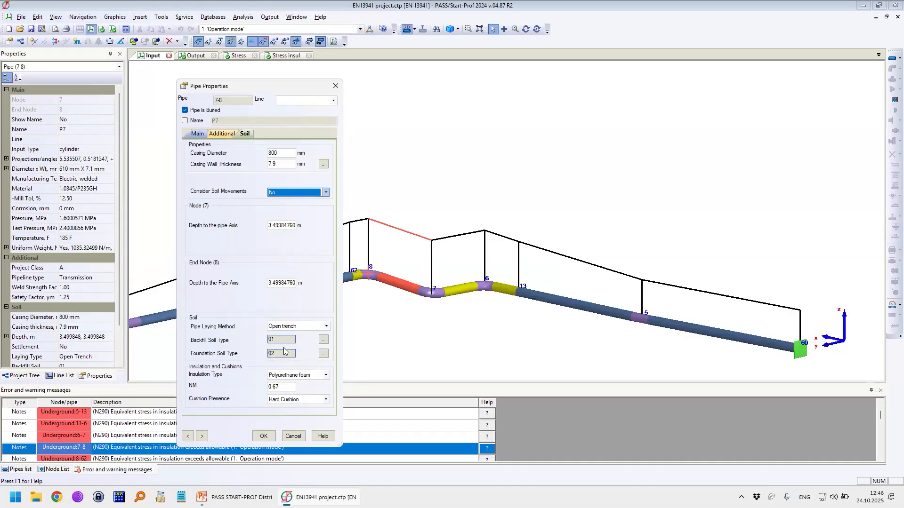
click(335, 87)
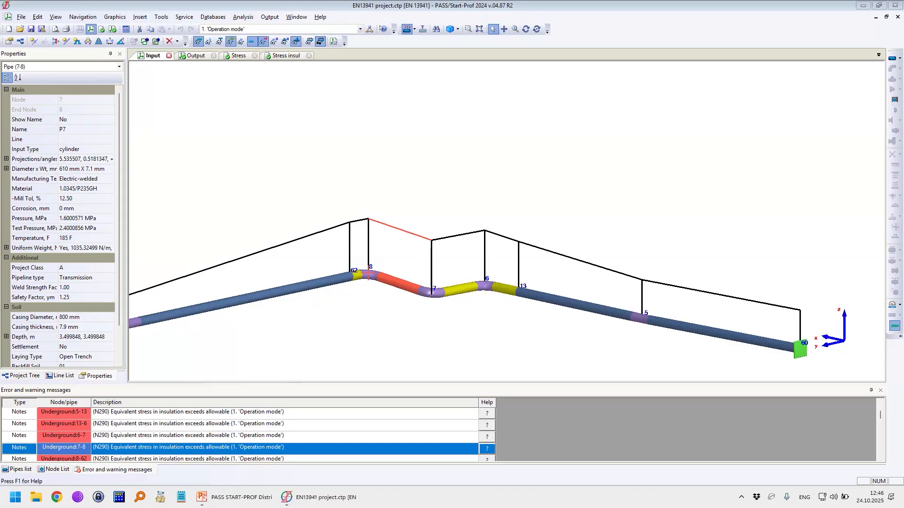
Step: Close the EN 13941 project, open District heating.ctp and accept its project settings
middle_drag(460, 273, 544, 263)
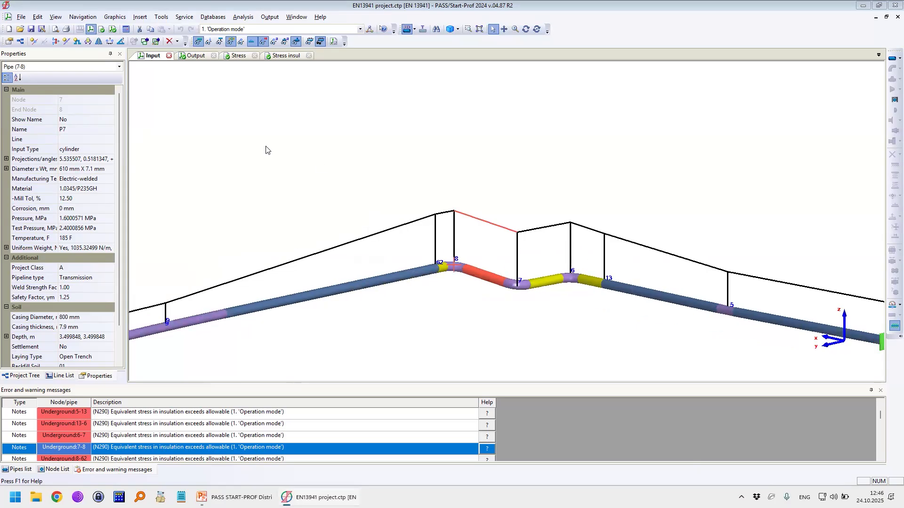
click(169, 56)
click(172, 56)
click(461, 269)
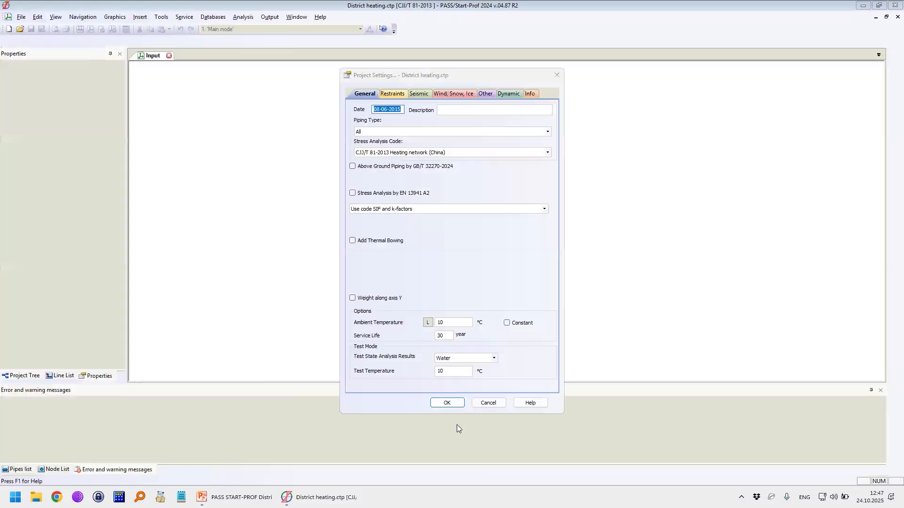
click(452, 404)
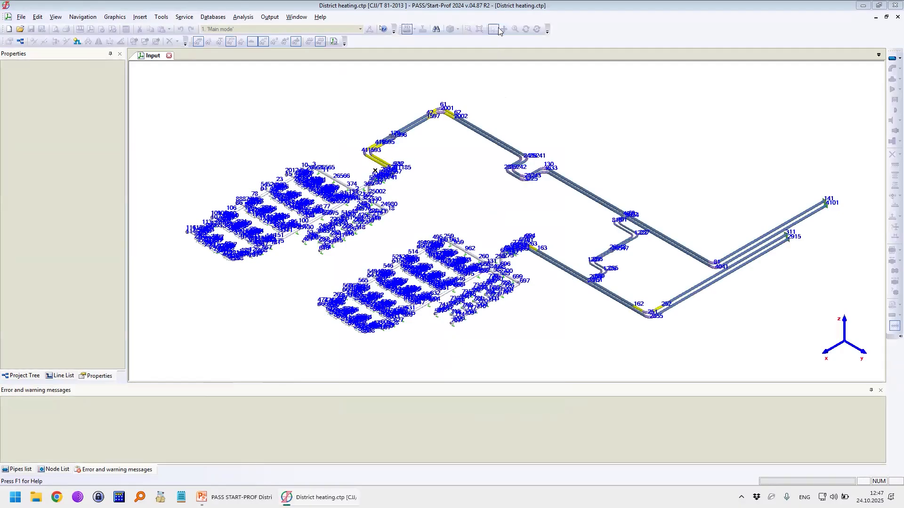
Step: Examine the buried twin mains of the district heating network, including their bends, branch connections and expansion loops
click(524, 30)
drag(564, 259, 428, 273)
scroll(428, 273, up, 2)
middle_drag(428, 273, 480, 172)
scroll(465, 161, up, 4)
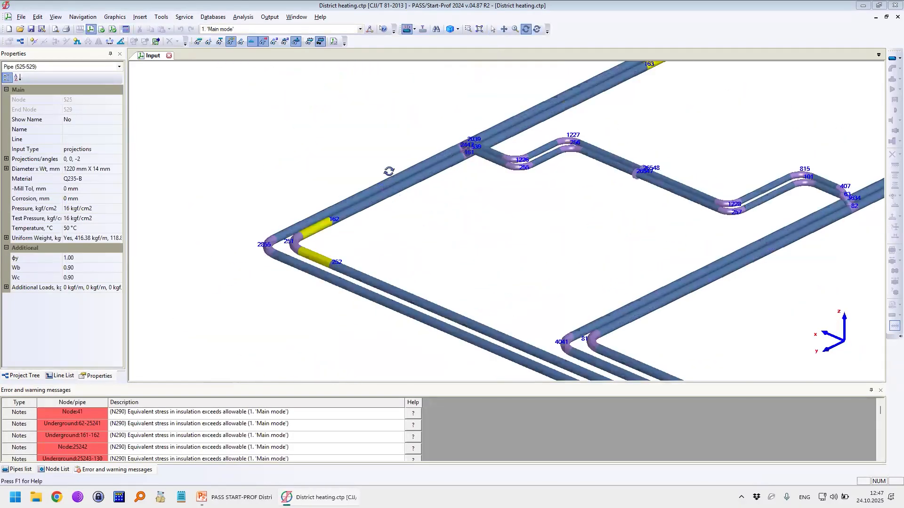
drag(442, 234, 543, 166)
middle_drag(572, 167, 494, 234)
scroll(422, 217, up, 2)
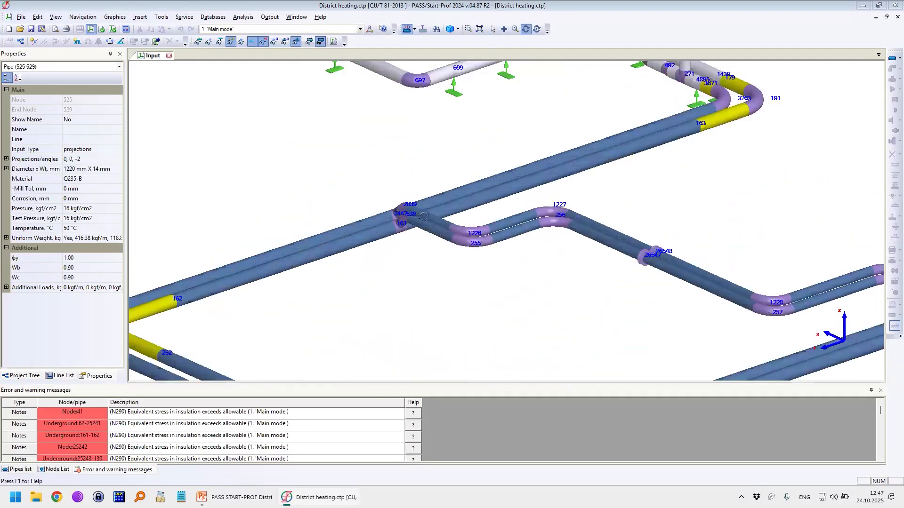
scroll(423, 216, down, 3)
scroll(519, 195, up, 3)
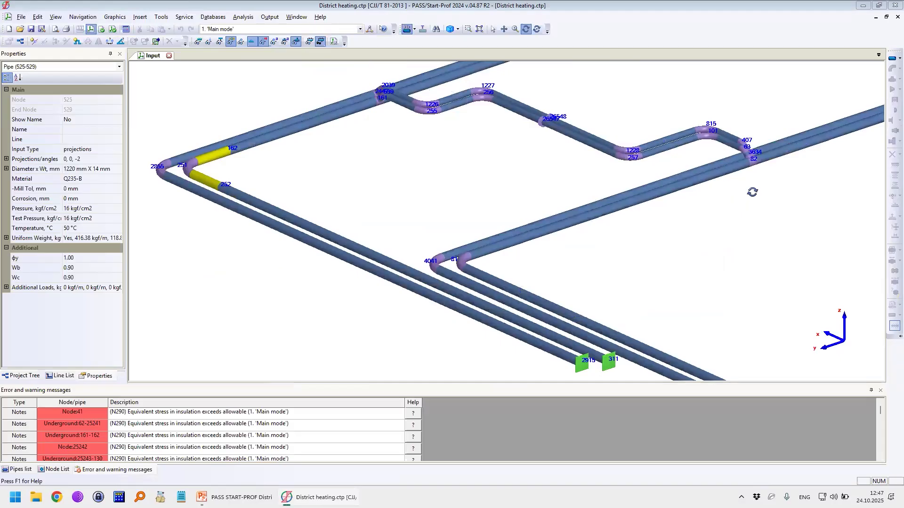
scroll(651, 337, down, 3)
scroll(495, 274, down, 2)
middle_drag(512, 267, 494, 274)
middle_drag(774, 187, 643, 239)
scroll(643, 238, up, 4)
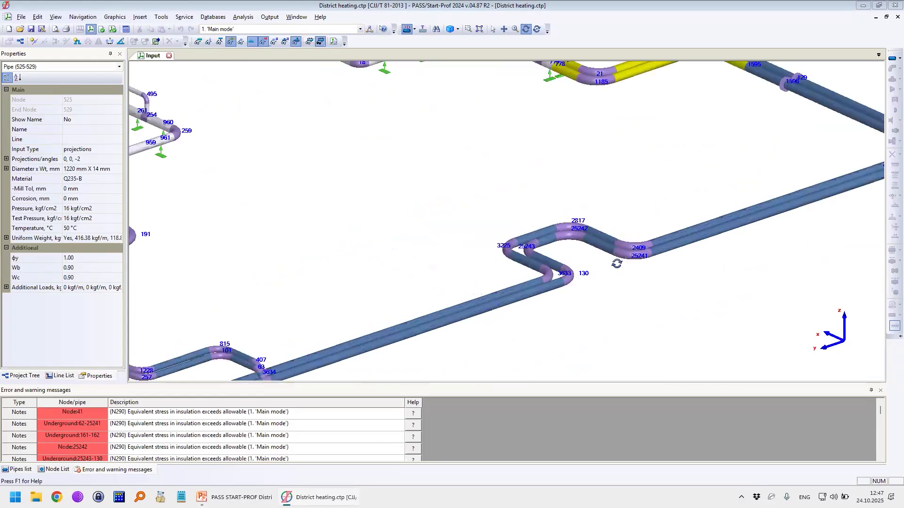
scroll(617, 263, down, 4)
drag(486, 216, 453, 252)
scroll(459, 255, down, 3)
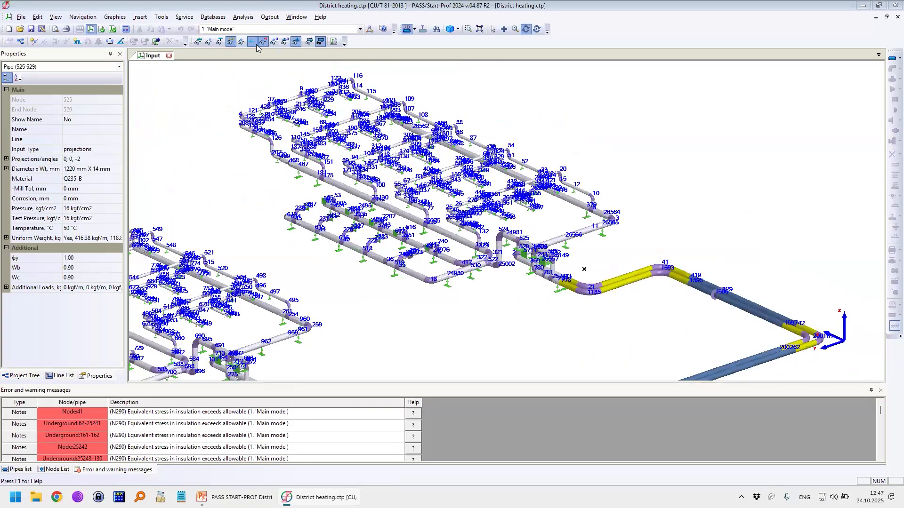
Step: Hide the node numbers and examine the above-ground plant piping with its headers, branches and supports
click(261, 43)
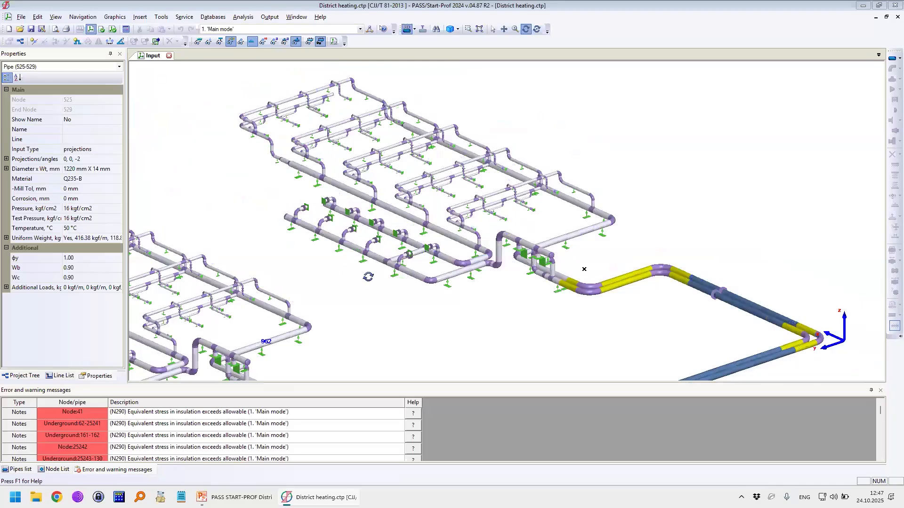
scroll(584, 269, up, 1)
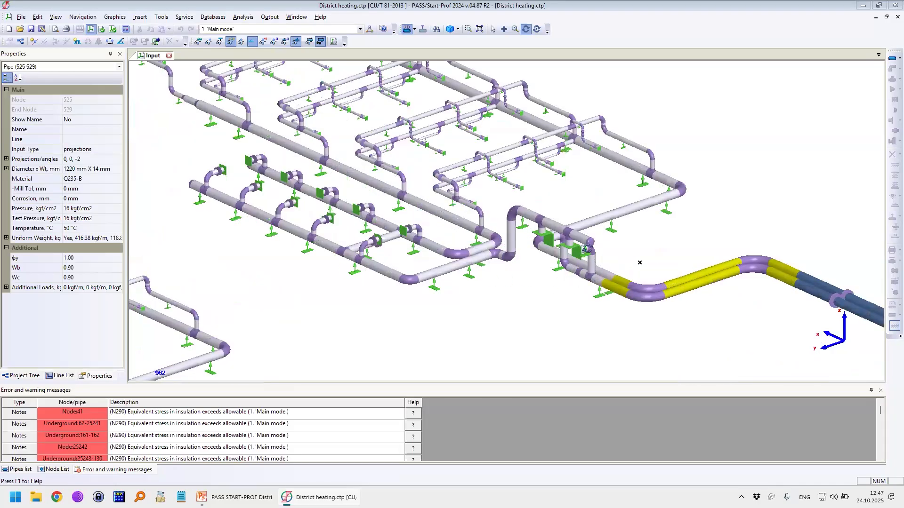
middle_drag(532, 156, 585, 299)
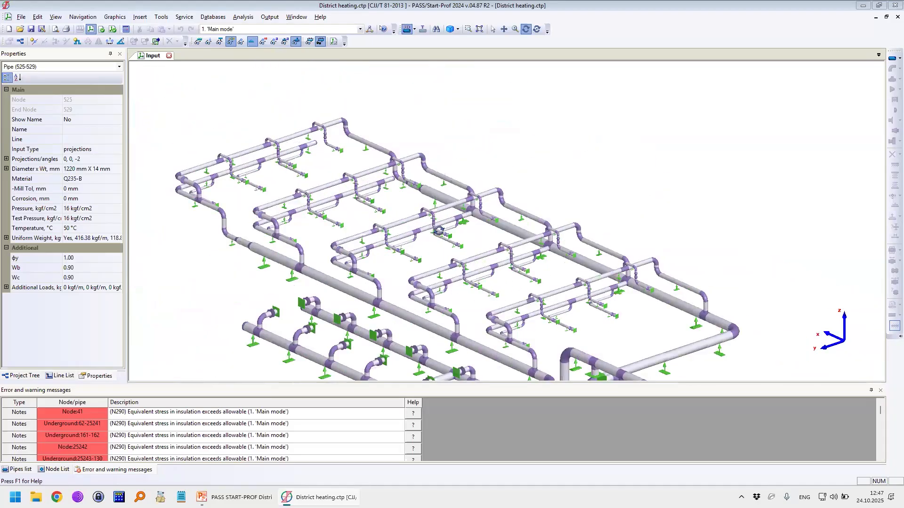
scroll(571, 284, down, 1)
scroll(536, 268, down, 1)
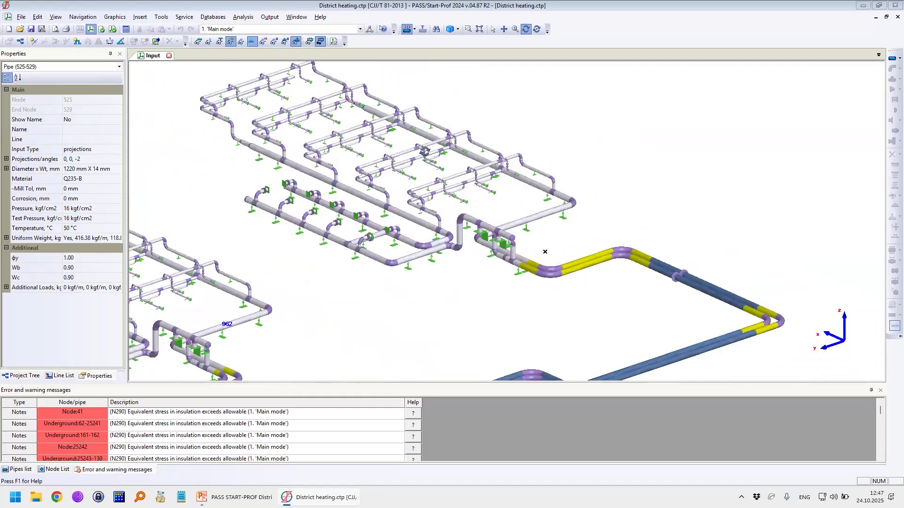
scroll(476, 221, up, 3)
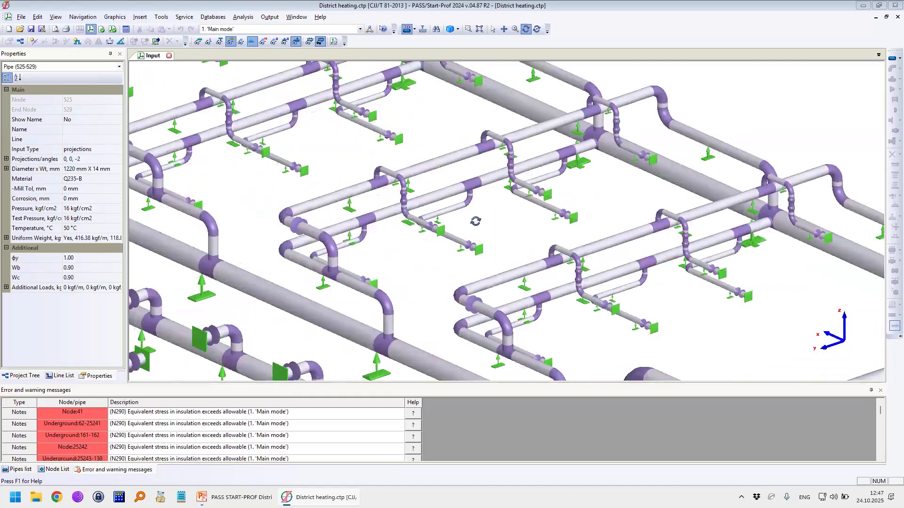
drag(403, 213, 467, 282)
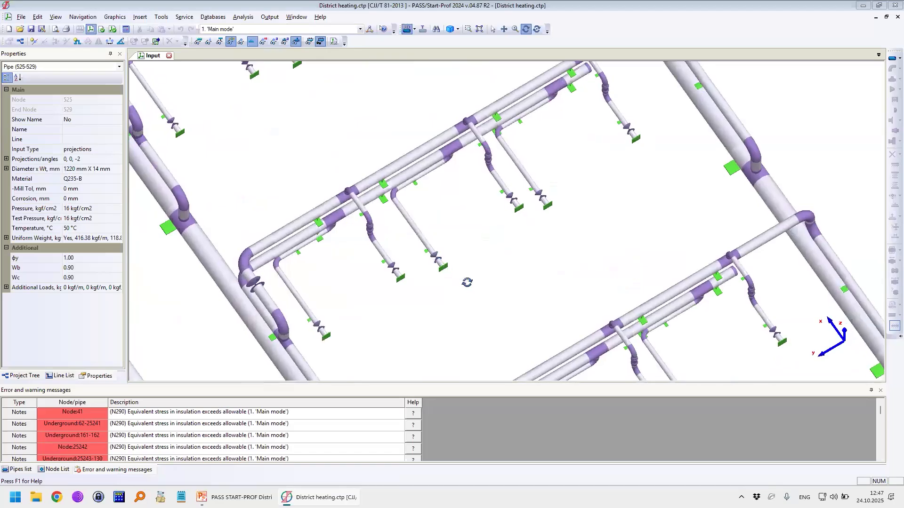
scroll(467, 283, down, 2)
middle_drag(591, 250, 713, 165)
drag(448, 269, 460, 226)
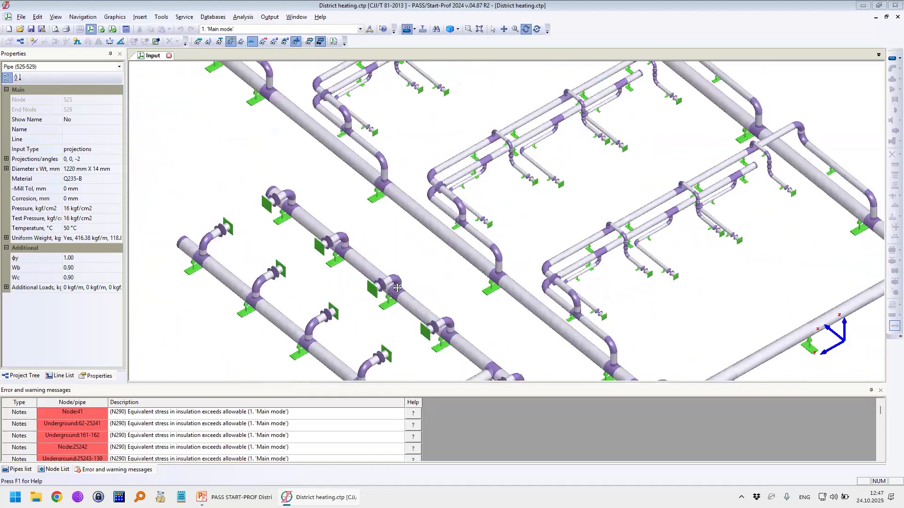
middle_drag(397, 289, 407, 267)
drag(241, 181, 257, 180)
drag(302, 249, 313, 225)
mouse_move(358, 280)
mouse_down()
mouse_move(384, 283)
mouse_move(341, 273)
mouse_up()
key(Escape)
key(Escape)
scroll(446, 210, down, 4)
middle_drag(631, 314, 516, 281)
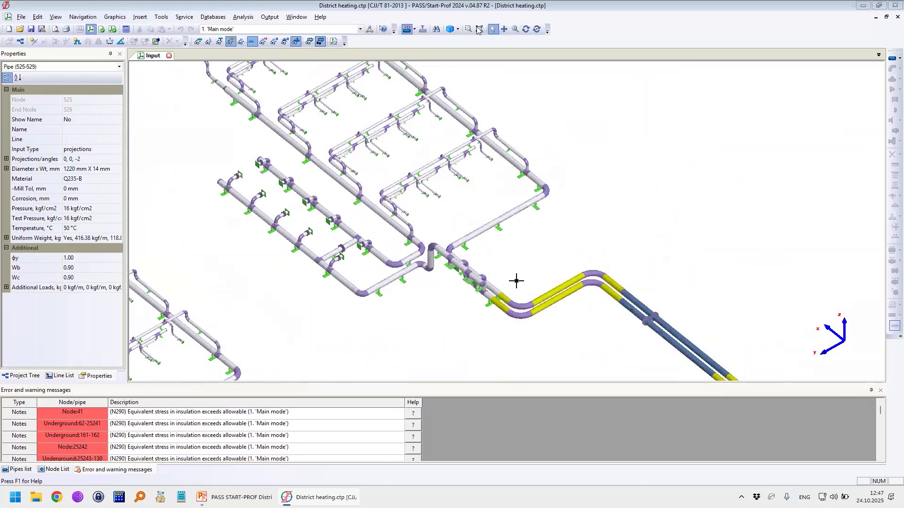
Step: Follow the network to its anchored buried ends and review the properties of pipe 81-141
click(525, 28)
drag(526, 234, 491, 229)
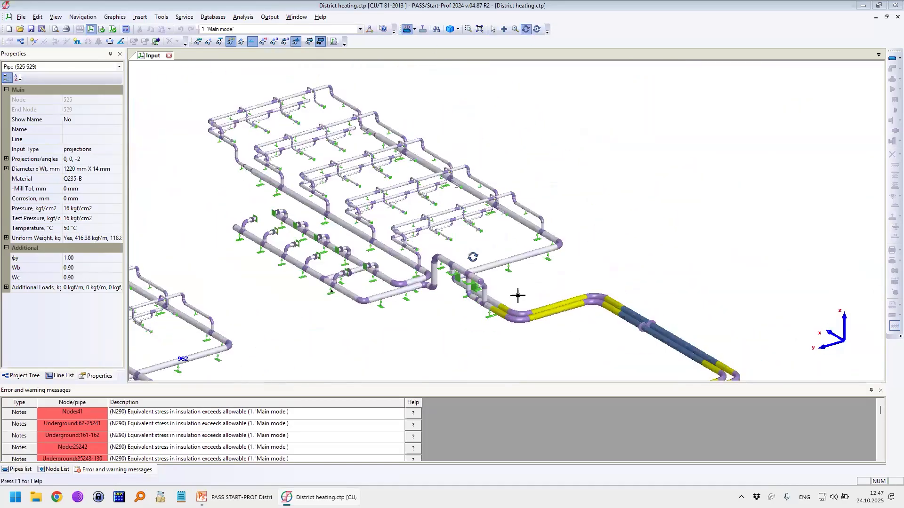
scroll(549, 262, down, 4)
middle_drag(548, 262, 510, 182)
middle_drag(354, 314, 356, 235)
scroll(350, 230, up, 4)
key(Escape)
scroll(278, 239, up, 2)
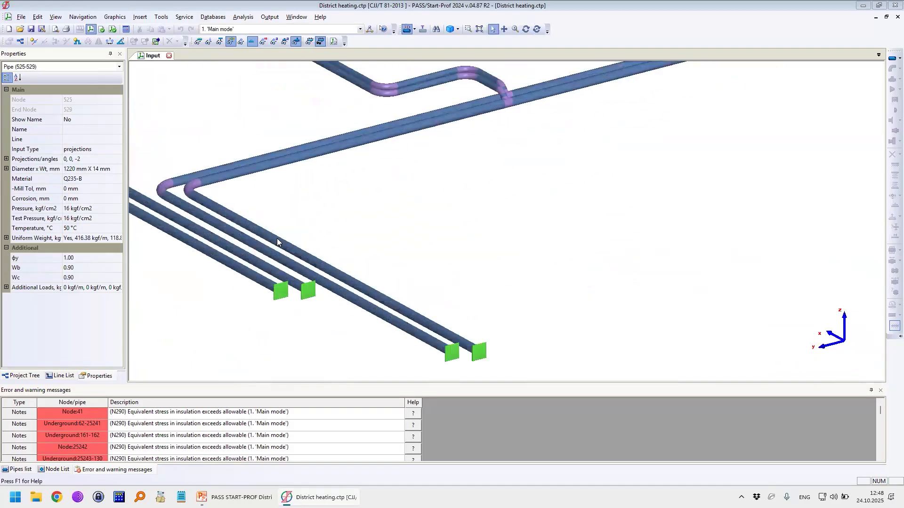
double_click(277, 239)
double_click(282, 231)
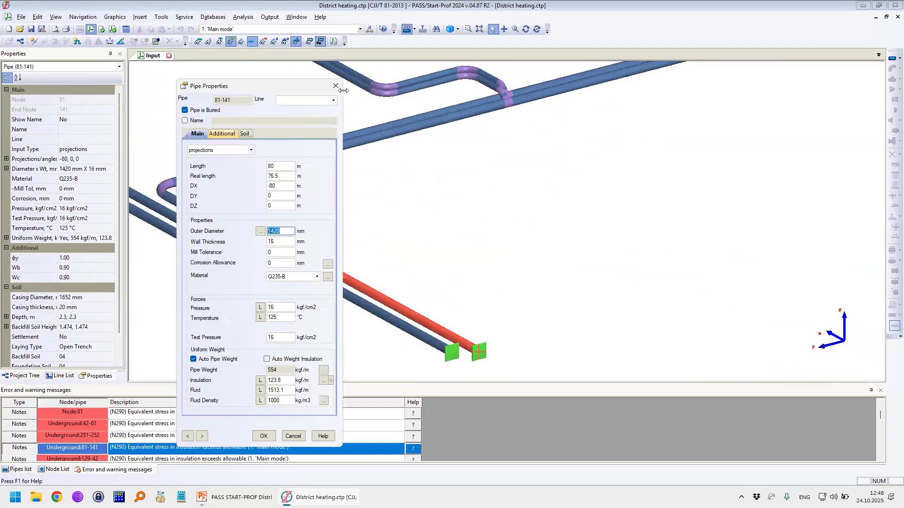
click(335, 86)
Step: Frame both above-ground piping areas and annotate one of them with a circle, an arrow and the label 13480
scroll(430, 212, down, 5)
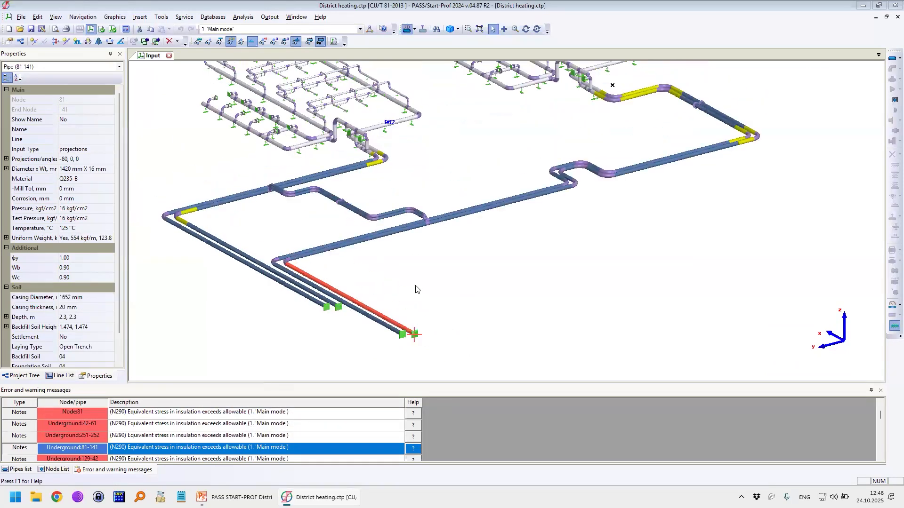
middle_drag(410, 271, 402, 301)
middle_drag(445, 248, 418, 304)
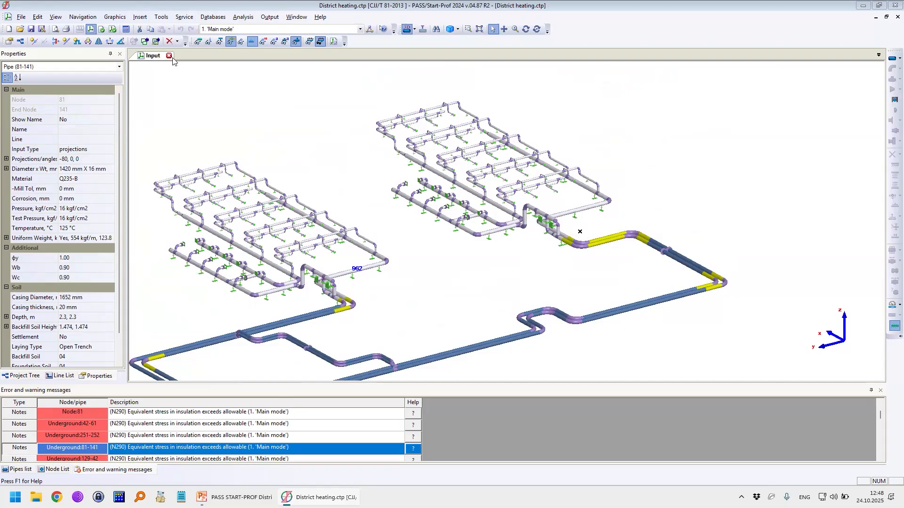
scroll(335, 279, up, 2)
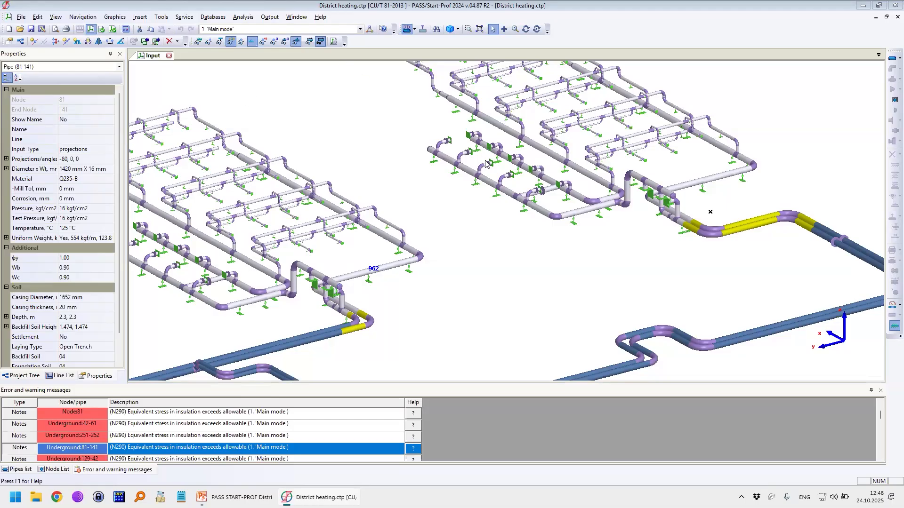
scroll(536, 195, down, 2)
mouse_move(470, 75)
mouse_down()
mouse_move(429, 188)
mouse_move(648, 219)
mouse_move(567, 66)
mouse_move(463, 94)
mouse_up()
mouse_move(671, 94)
mouse_down()
mouse_move(684, 101)
mouse_move(678, 119)
mouse_up()
drag(700, 80, 697, 118)
mouse_move(727, 79)
mouse_down()
mouse_move(734, 112)
mouse_move(753, 90)
mouse_move(775, 85)
mouse_up()
mouse_move(730, 115)
mouse_down()
mouse_move(692, 134)
mouse_move(712, 144)
mouse_up()
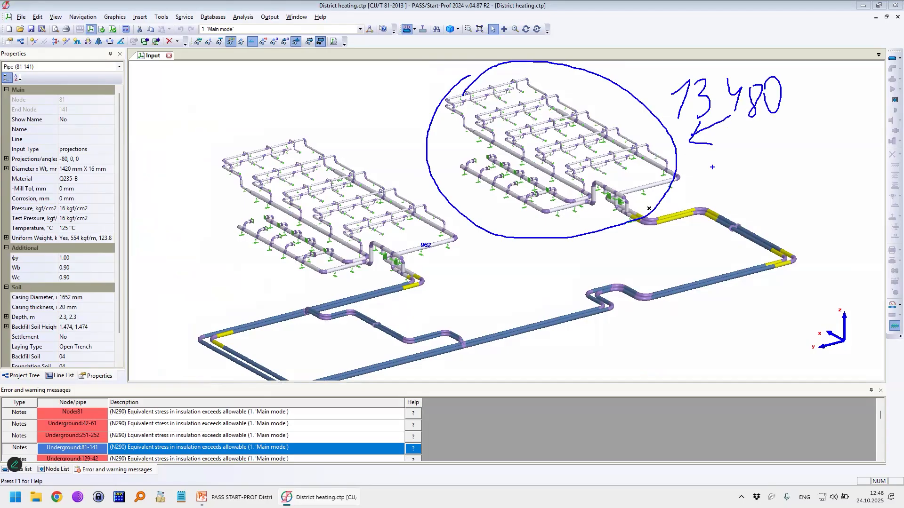
Step: Circle the adjoining buried pipeline section with the label 13941, and clear the annotations from the screen
mouse_move(698, 198)
mouse_down()
mouse_move(791, 301)
mouse_move(695, 198)
mouse_up()
drag(718, 168, 728, 186)
drag(744, 152, 755, 180)
drag(791, 149, 782, 177)
mouse_move(801, 140)
mouse_down()
mouse_move(801, 155)
mouse_move(813, 153)
mouse_up()
mouse_move(813, 147)
mouse_down()
mouse_move(811, 175)
mouse_move(819, 173)
mouse_up()
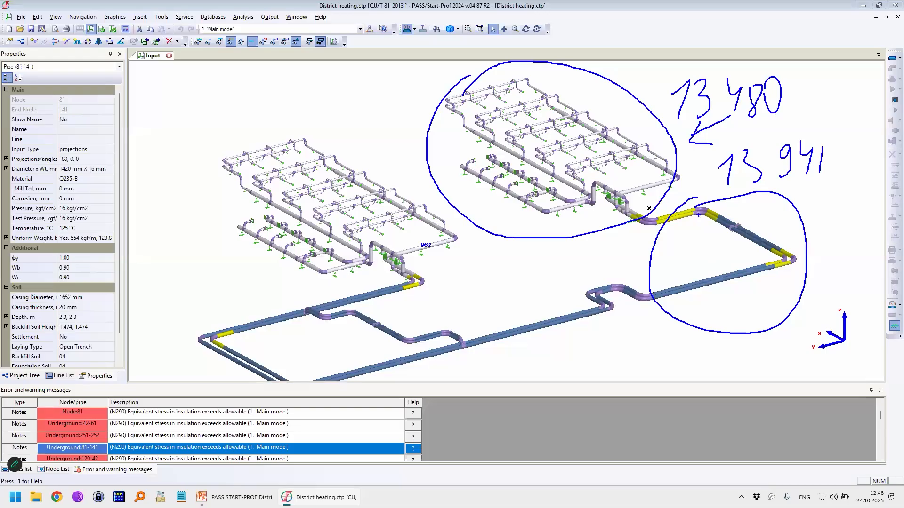
key(Escape)
Step: Clear the remaining annotations and review the district heating model's general project settings, including its stress analysis code
click(515, 176)
right_click(186, 80)
click(309, 131)
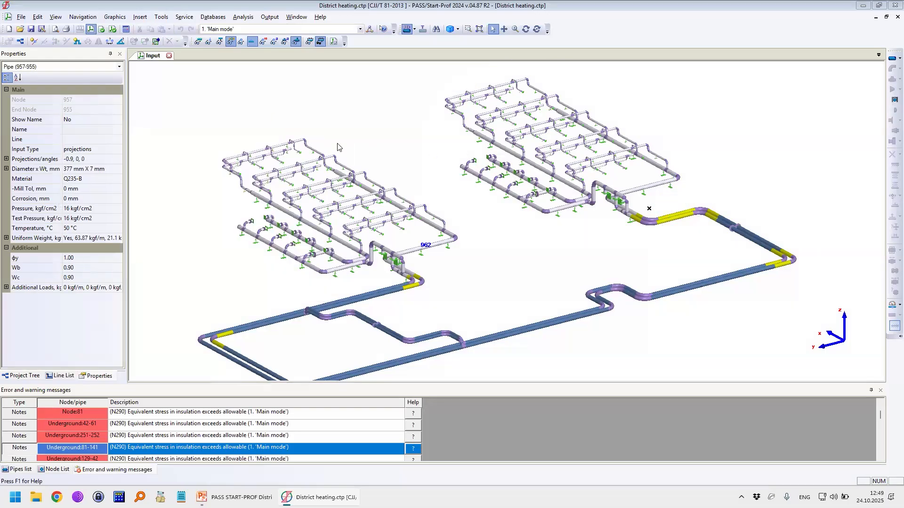
double_click(555, 231)
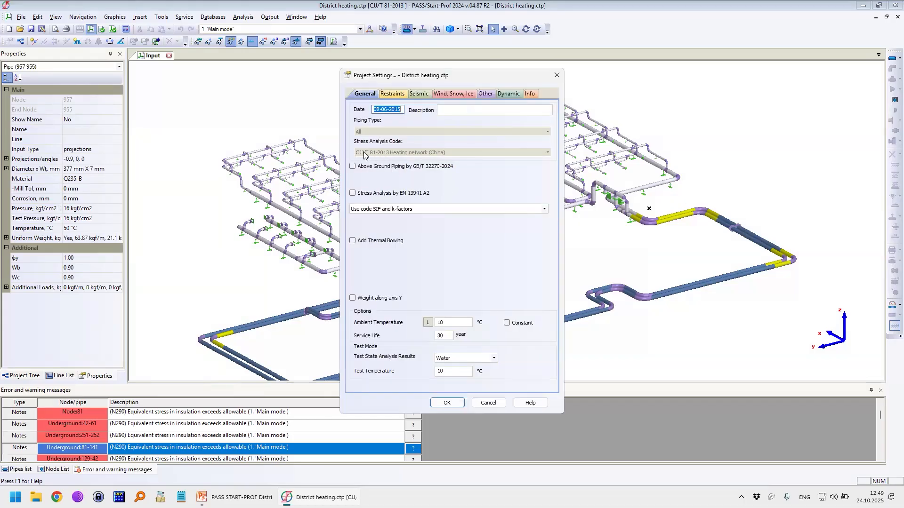
click(556, 75)
Step: Close the district heating model, open EN13941 project.ctp and accept its project settings with the EN 13941-2019+A1:2021 code
click(168, 55)
click(13, 17)
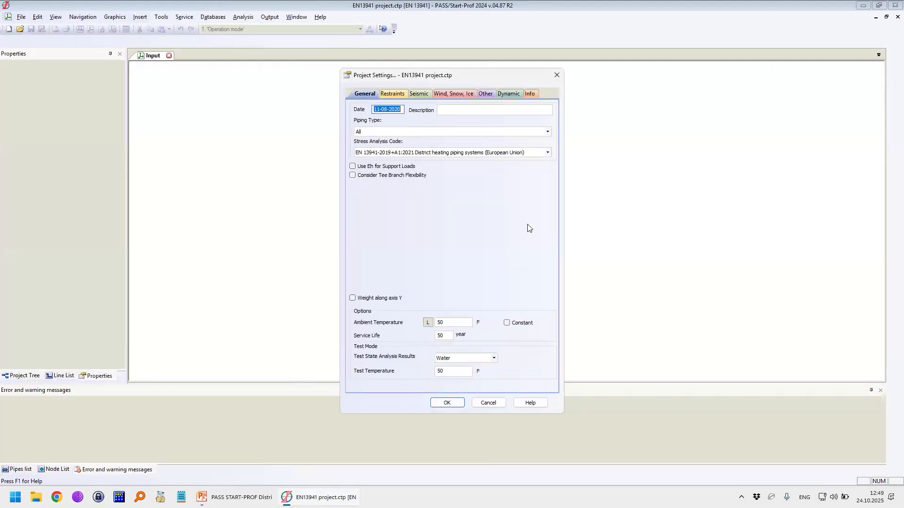
click(451, 402)
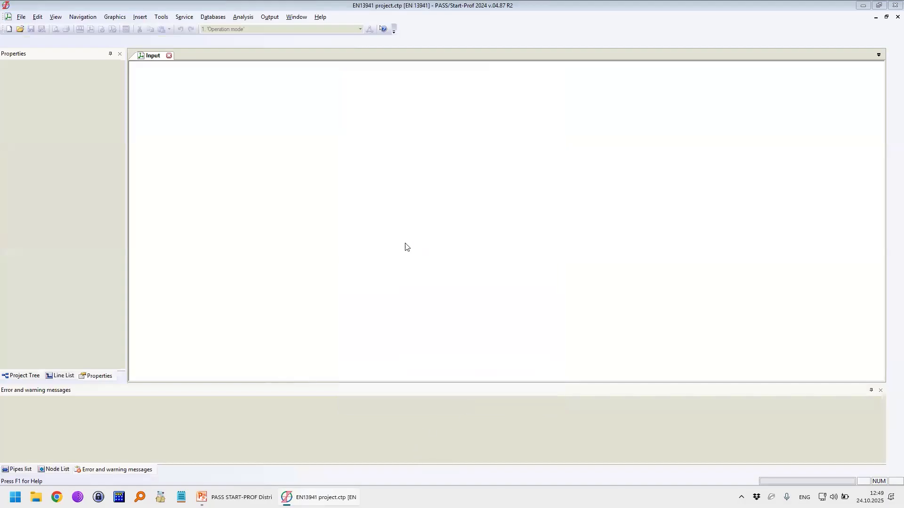
click(320, 17)
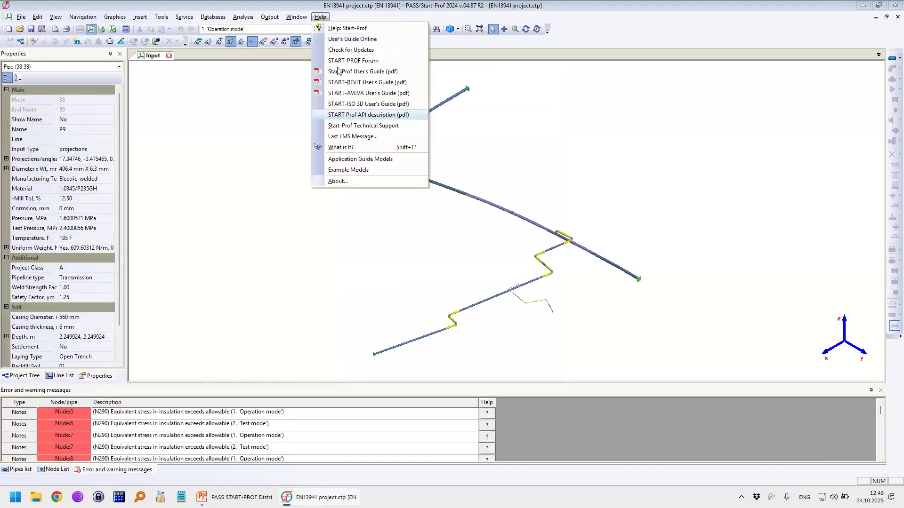
click(395, 61)
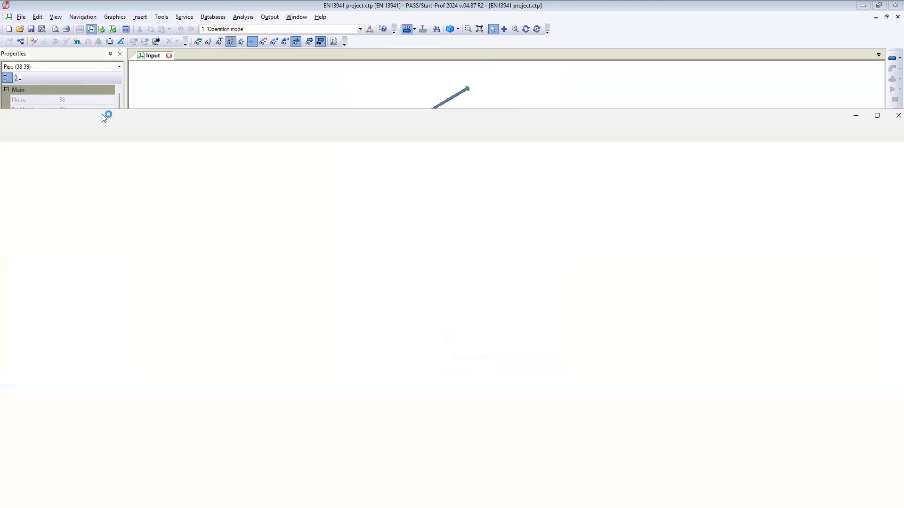
drag(131, 147, 490, 1)
click(848, 7)
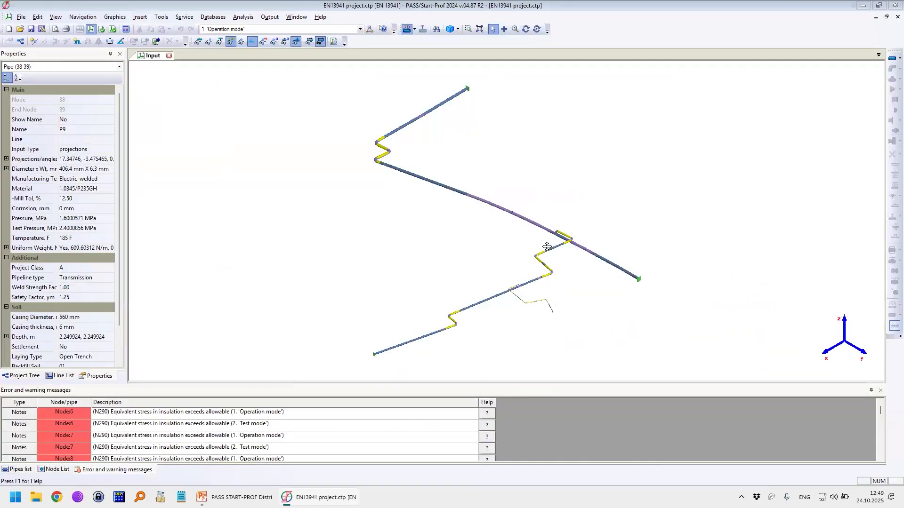
Step: Annotate the model with a freehand pipe extension from the anchored end of the straight main, and circle the nearby Z-shaped bends
middle_drag(564, 237, 545, 234)
mouse_move(623, 276)
mouse_down()
mouse_move(632, 284)
mouse_move(678, 230)
mouse_move(810, 274)
mouse_move(860, 280)
mouse_up()
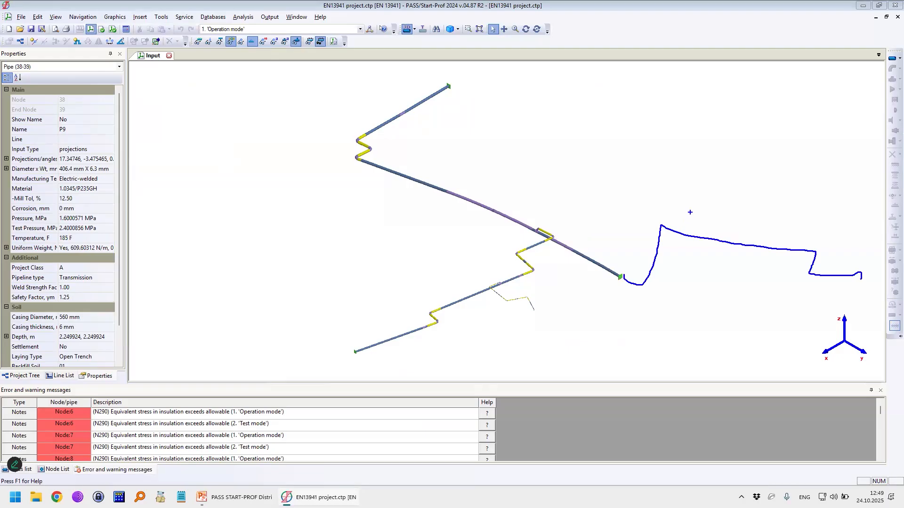
drag(518, 213, 492, 219)
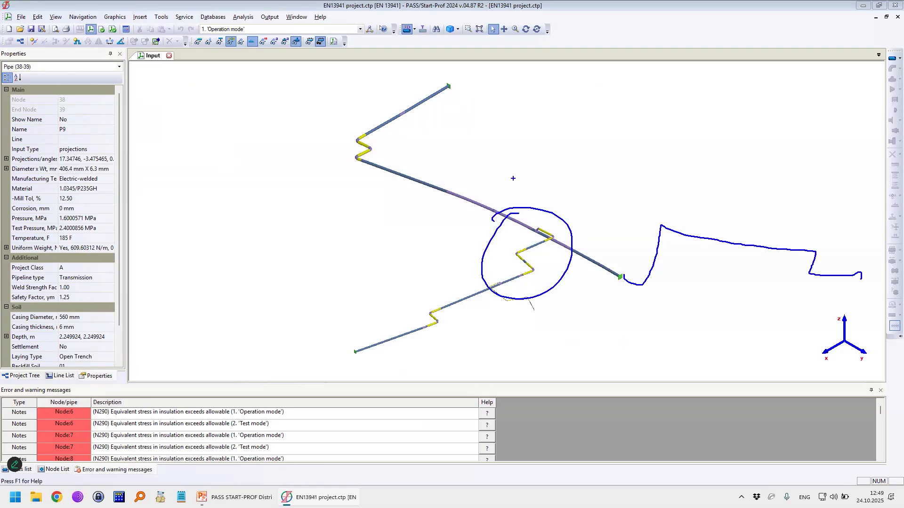
Step: Write the note W·1,1 above the circled bends, add a further mark above it, and clear the annotations
mouse_move(488, 159)
mouse_down()
mouse_move(498, 167)
mouse_move(516, 158)
mouse_move(540, 182)
mouse_up()
mouse_move(545, 169)
mouse_down()
mouse_move(560, 161)
mouse_move(554, 184)
mouse_up()
drag(548, 185, 557, 184)
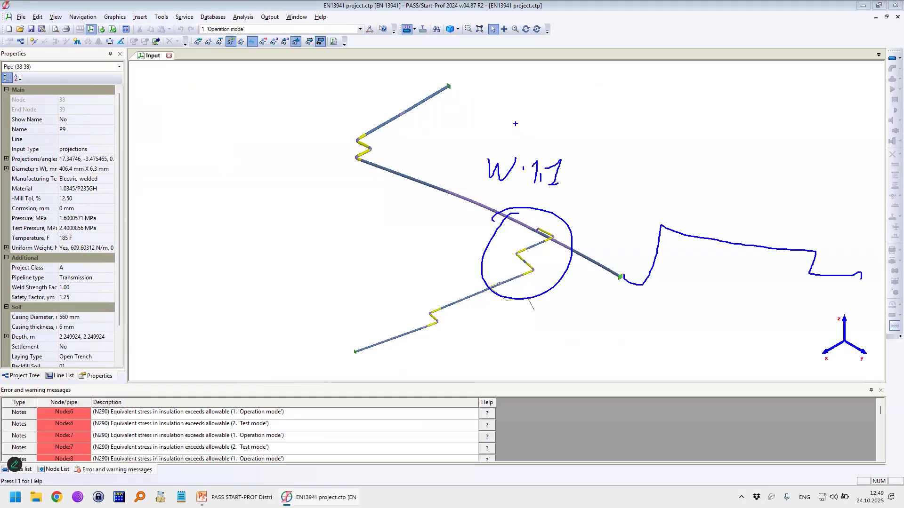
drag(509, 121, 510, 141)
mouse_move(500, 141)
mouse_down()
mouse_move(518, 142)
mouse_move(517, 120)
mouse_move(555, 140)
mouse_move(543, 142)
mouse_up()
key(Escape)
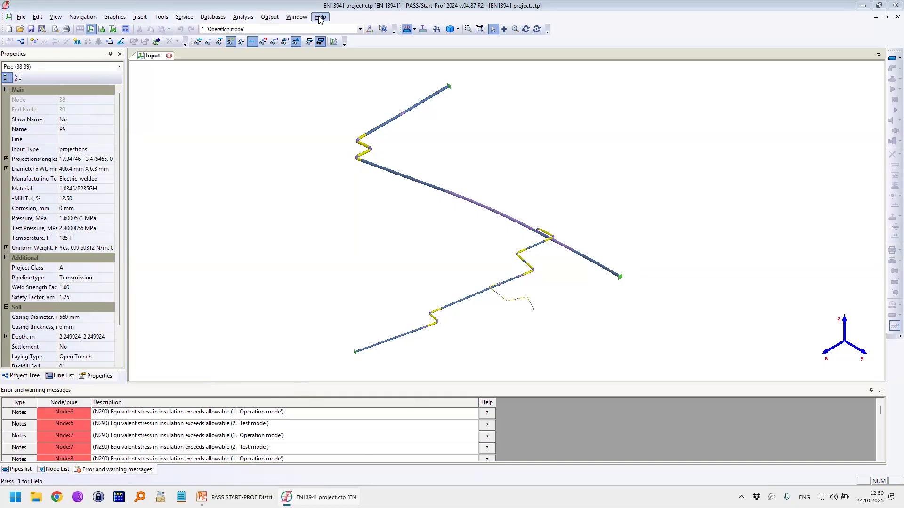
Step: Browse the help's Application Guide topics on underground piping and open the topic on combining different codes in one piping model
key(F1)
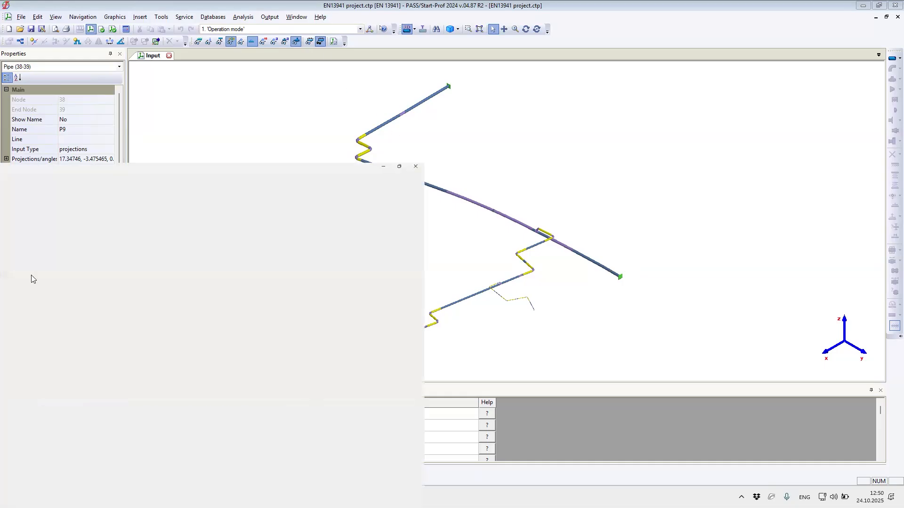
click(41, 231)
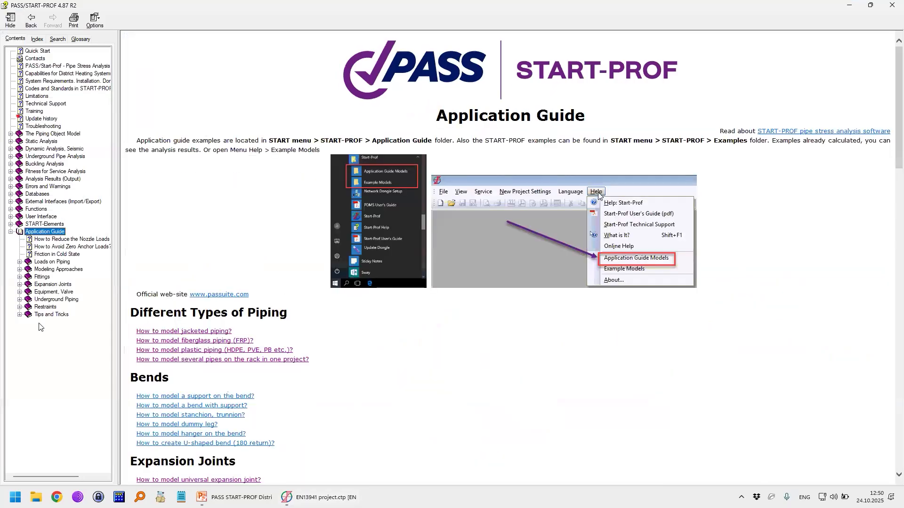
click(46, 302)
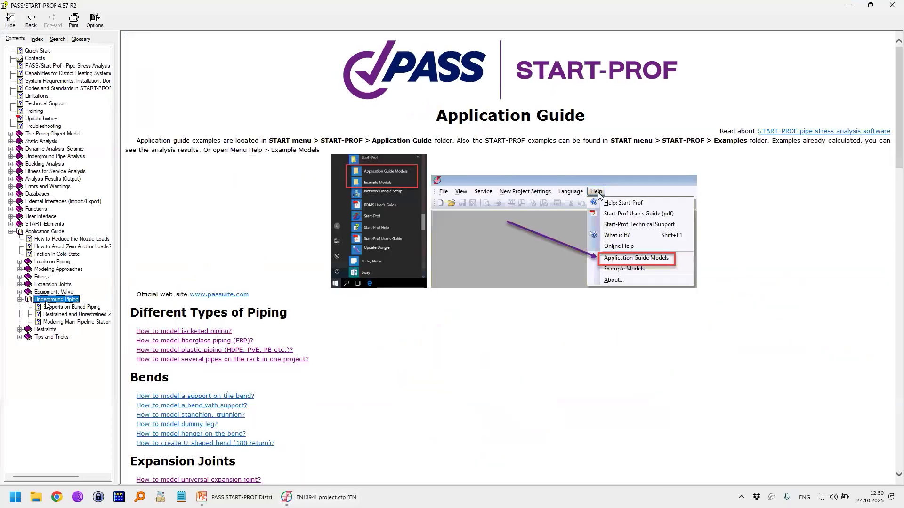
click(50, 309)
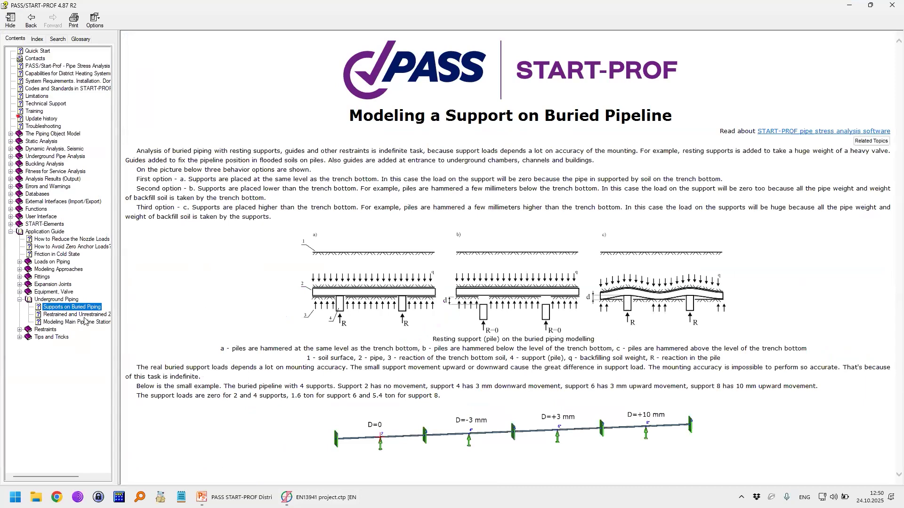
click(71, 315)
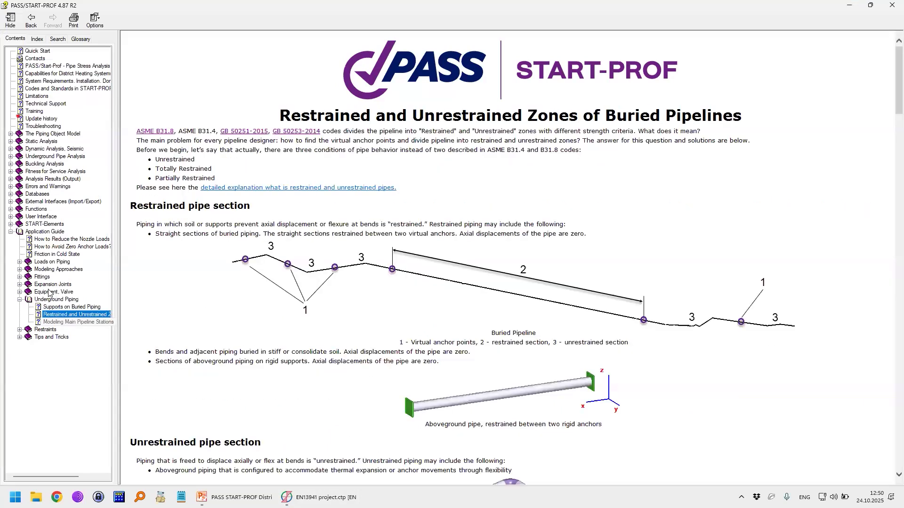
click(50, 268)
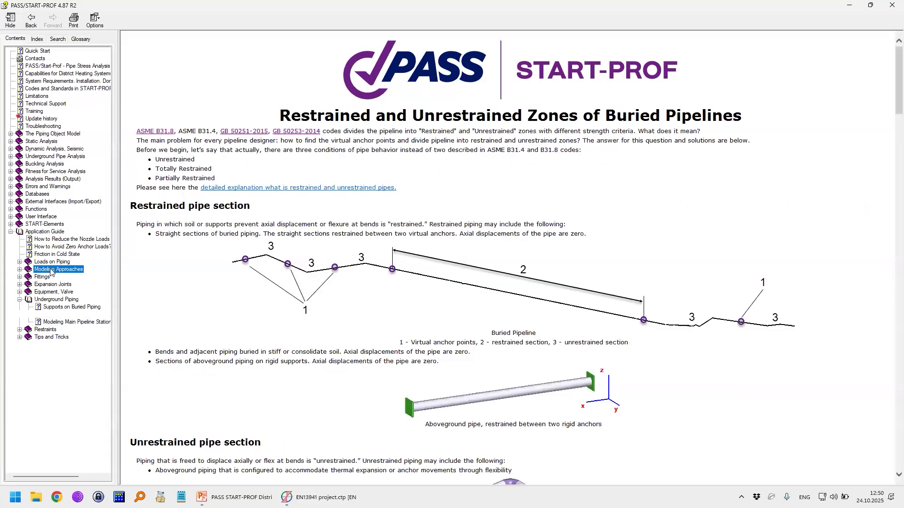
click(54, 367)
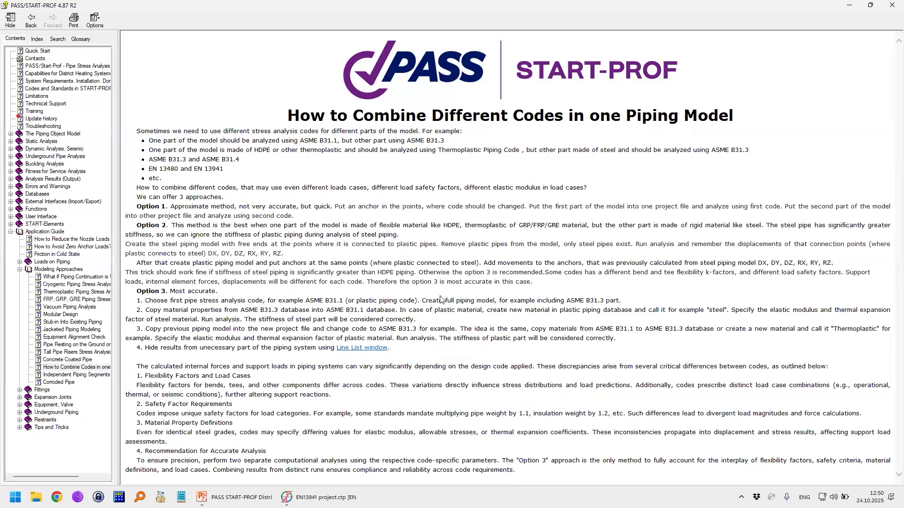
Step: Mark Options 1 and 2 on the help page, clear the marks, and do the same for Option 3
key(ctrl+2)
mouse_move(142, 196)
mouse_down()
mouse_move(138, 188)
mouse_move(141, 203)
mouse_move(180, 207)
mouse_up()
drag(142, 233, 182, 227)
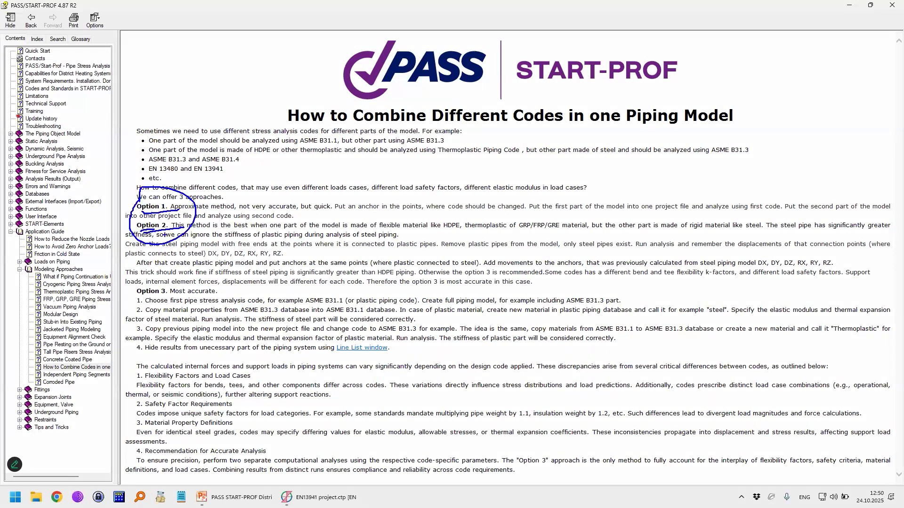
key(Escape)
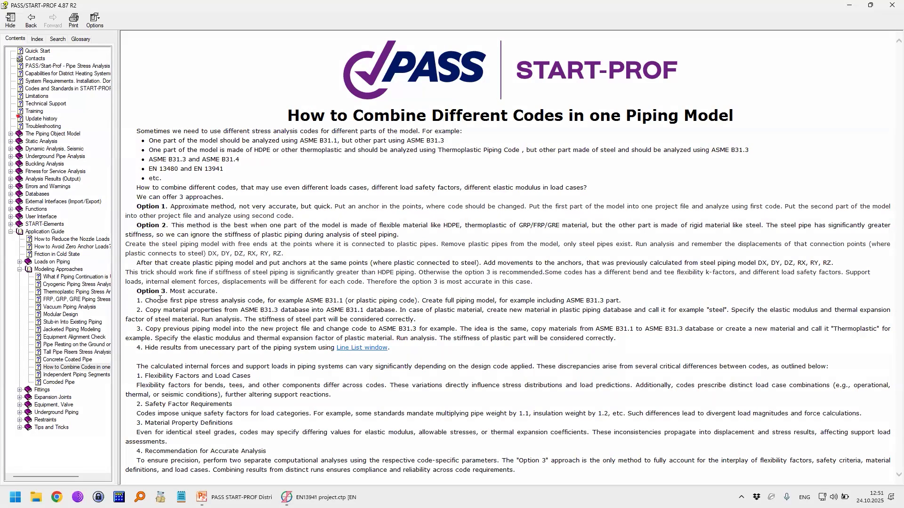
key(ctrl+2)
mouse_move(142, 290)
mouse_down()
mouse_move(154, 307)
mouse_move(145, 285)
mouse_up()
key(Escape)
Step: Sketch a stepped pipeline over the help page, with crosses at both ends and a marked connection point in the middle
key(ctrl+2)
drag(383, 168, 415, 194)
mouse_move(404, 165)
mouse_down()
mouse_move(385, 195)
mouse_move(503, 168)
mouse_move(514, 234)
mouse_move(716, 230)
mouse_up()
mouse_move(607, 231)
mouse_down()
mouse_move(608, 242)
mouse_move(622, 202)
mouse_move(619, 221)
mouse_up()
mouse_move(716, 230)
mouse_down()
mouse_move(780, 230)
mouse_move(877, 311)
mouse_up()
drag(870, 282, 843, 307)
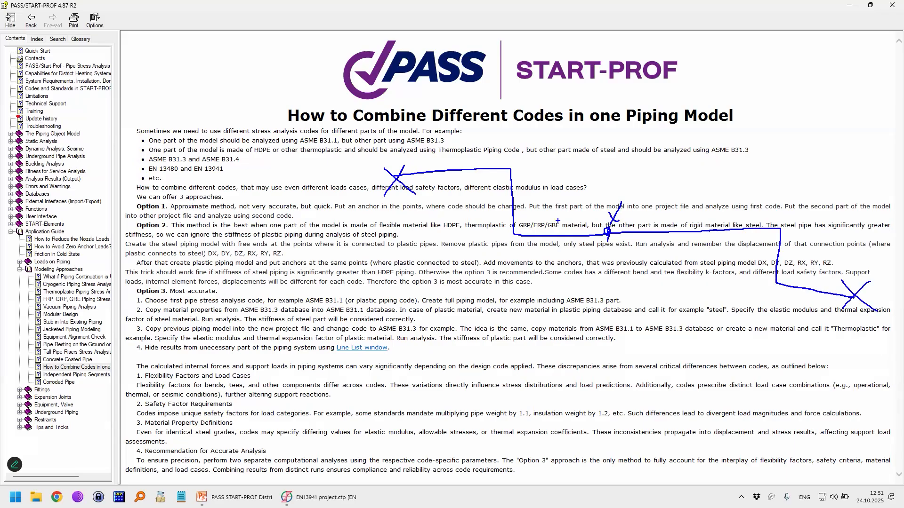
Step: Label the sketched pipeline EN 13480 and circle its whole length
drag(473, 107, 483, 128)
mouse_move(489, 98)
mouse_down()
mouse_move(493, 113)
mouse_move(516, 109)
mouse_move(510, 125)
mouse_up()
mouse_move(522, 99)
mouse_down()
mouse_move(527, 123)
mouse_move(527, 108)
mouse_up()
mouse_move(546, 100)
mouse_down()
mouse_move(545, 118)
mouse_move(557, 97)
mouse_up()
mouse_move(433, 97)
mouse_down()
mouse_move(443, 125)
mouse_move(450, 111)
mouse_up()
mouse_move(453, 119)
mouse_down()
mouse_move(458, 101)
mouse_move(471, 121)
mouse_up()
drag(471, 121, 474, 104)
mouse_move(393, 162)
mouse_down()
mouse_move(380, 178)
mouse_move(704, 333)
mouse_move(862, 200)
mouse_move(387, 166)
mouse_up()
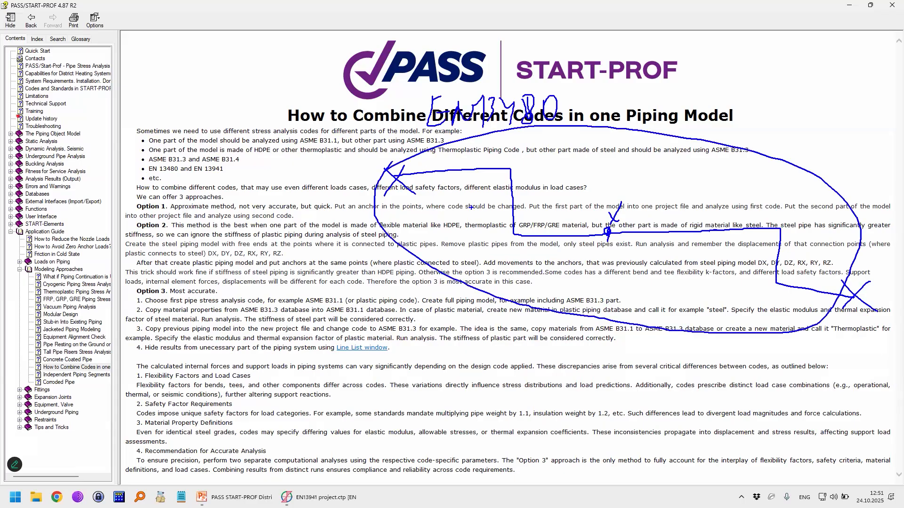
Step: Outline the pipeline's second part with dashes, cross it out, and circle the first part as the section evaluated under EN 13480
mouse_move(608, 238)
mouse_down()
mouse_move(612, 256)
mouse_move(700, 301)
mouse_move(875, 299)
mouse_move(787, 207)
mouse_move(621, 209)
mouse_up()
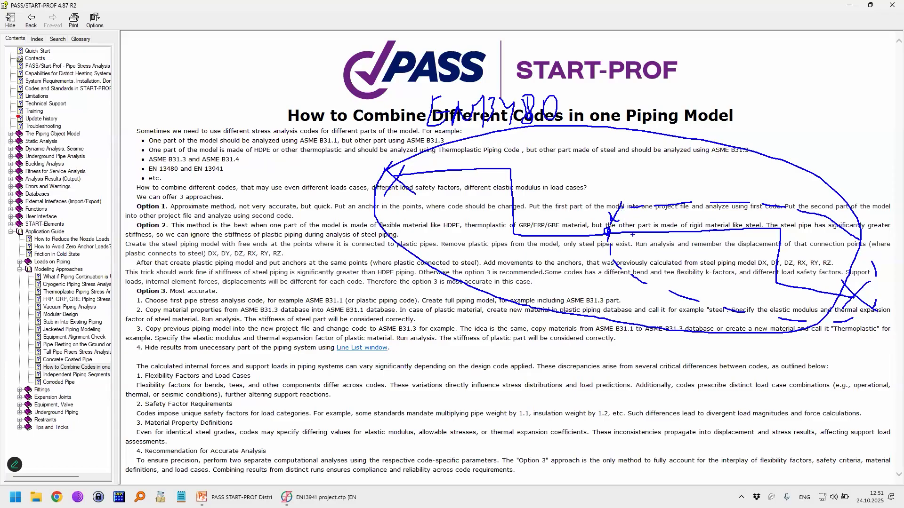
mouse_move(630, 205)
mouse_down()
mouse_move(614, 228)
mouse_move(747, 228)
mouse_move(779, 241)
mouse_move(805, 301)
mouse_up()
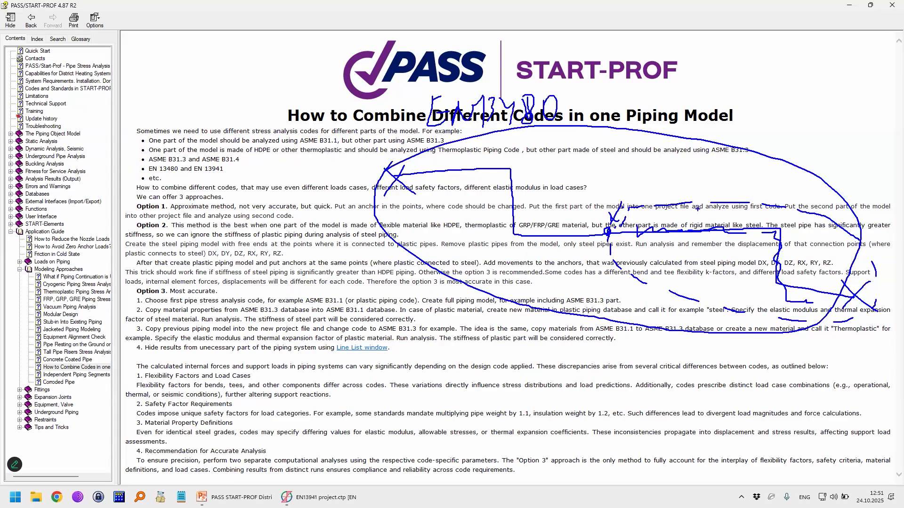
drag(667, 185, 785, 309)
drag(782, 192, 686, 277)
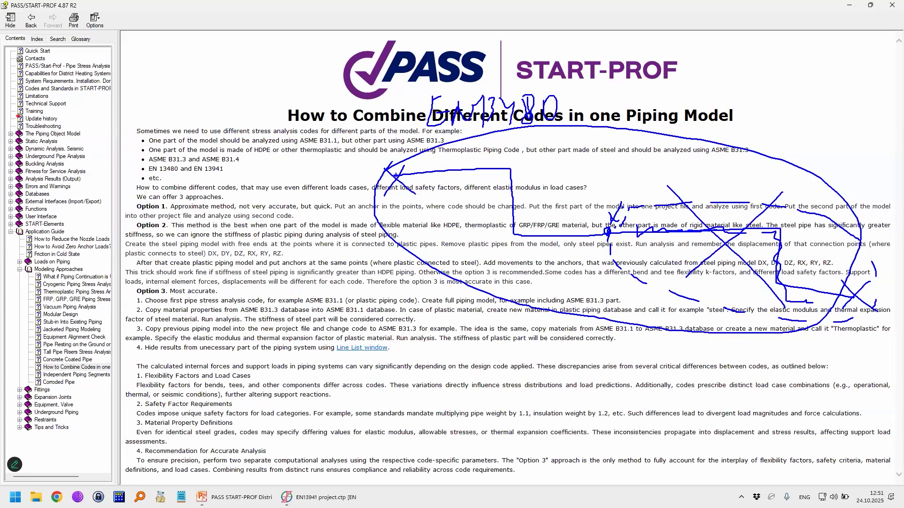
mouse_move(389, 161)
mouse_down()
mouse_move(397, 232)
mouse_move(605, 217)
mouse_move(412, 144)
mouse_move(365, 188)
mouse_up()
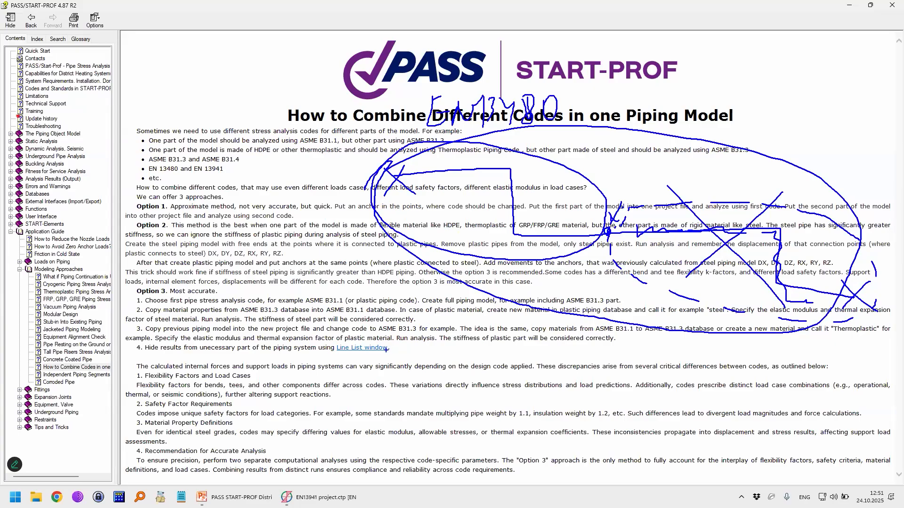
Step: Sketch a second copy of the pipeline below the first, with crosses at its ends and the label EN 13941
drag(374, 317, 390, 339)
mouse_move(370, 314)
mouse_down()
mouse_move(388, 314)
mouse_move(389, 324)
mouse_up()
mouse_move(396, 321)
mouse_down()
mouse_move(425, 322)
mouse_move(427, 351)
mouse_up()
drag(449, 319, 451, 349)
mouse_move(479, 321)
mouse_down()
mouse_move(484, 343)
mouse_move(474, 349)
mouse_up()
mouse_move(494, 325)
mouse_down()
mouse_move(507, 332)
mouse_move(503, 346)
mouse_up()
drag(513, 325, 518, 348)
mouse_move(414, 384)
mouse_down()
mouse_move(464, 384)
mouse_move(621, 442)
mouse_move(790, 460)
mouse_move(803, 470)
mouse_move(429, 404)
mouse_up()
drag(425, 367, 406, 390)
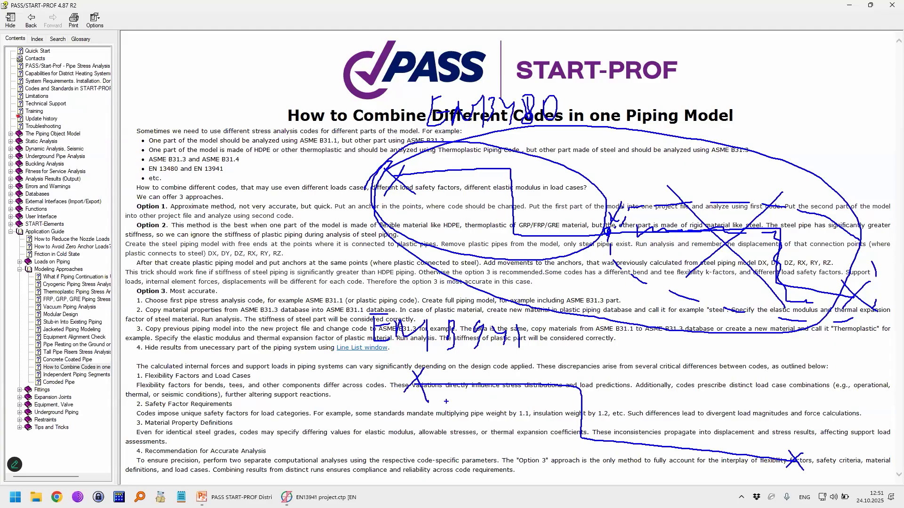
Step: Circle the first part of the EN 13941 pipeline sketch and cross it out
drag(388, 352, 481, 362)
drag(444, 361, 568, 434)
drag(547, 379, 500, 429)
drag(617, 435, 385, 400)
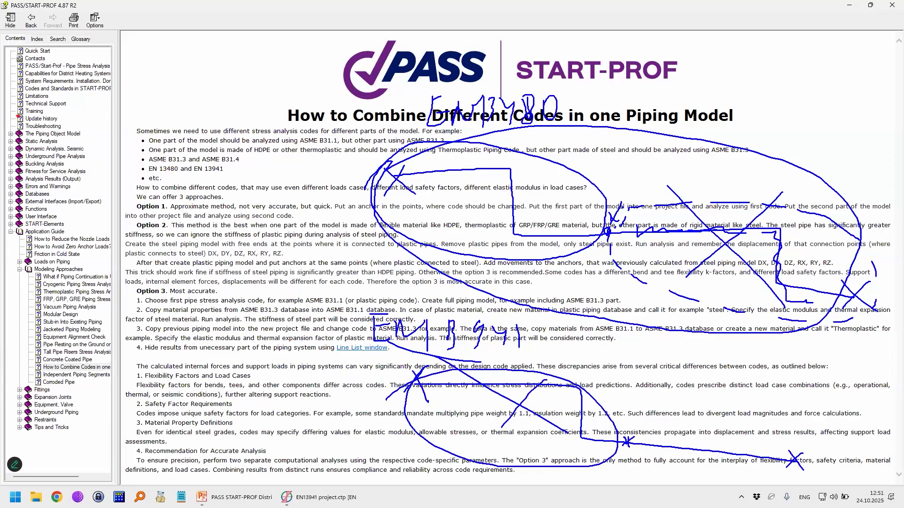
drag(500, 387, 461, 426)
drag(507, 407, 546, 427)
drag(570, 422, 591, 455)
Step: Circle the second part of the EN 13941 sketch, tick it, and mark both code labels
mouse_move(672, 420)
mouse_down()
mouse_move(706, 493)
mouse_move(649, 412)
mouse_move(636, 458)
mouse_up()
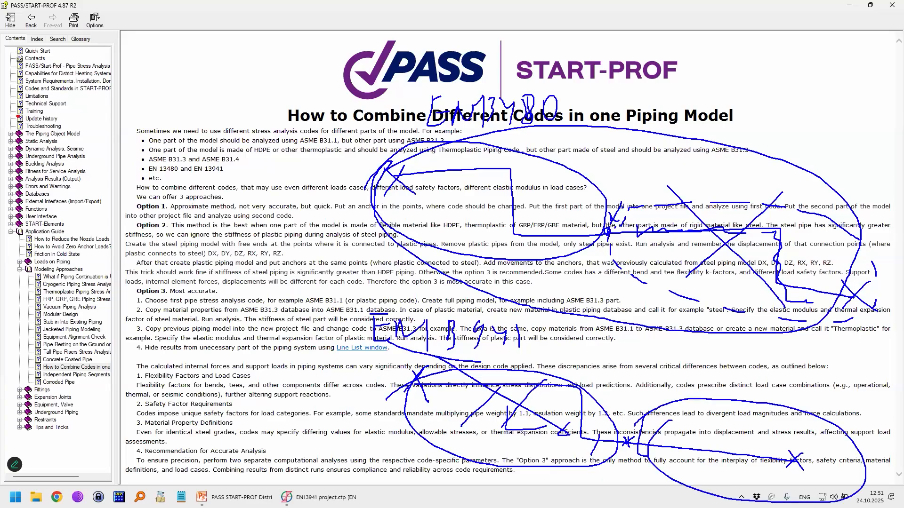
drag(811, 366, 812, 394)
mouse_move(654, 418)
mouse_down()
mouse_move(762, 396)
mouse_move(642, 413)
mouse_up()
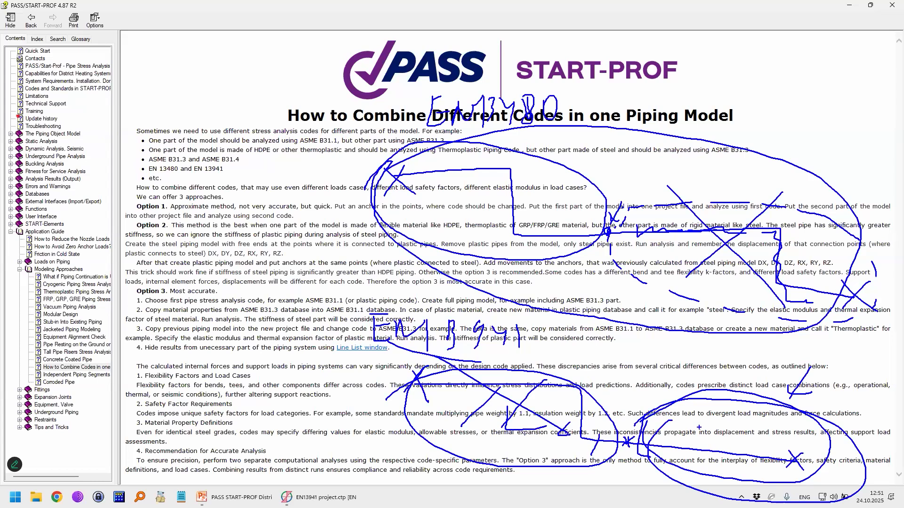
mouse_move(376, 306)
mouse_down()
mouse_move(369, 332)
mouse_move(494, 296)
mouse_move(363, 315)
mouse_up()
drag(550, 80, 558, 113)
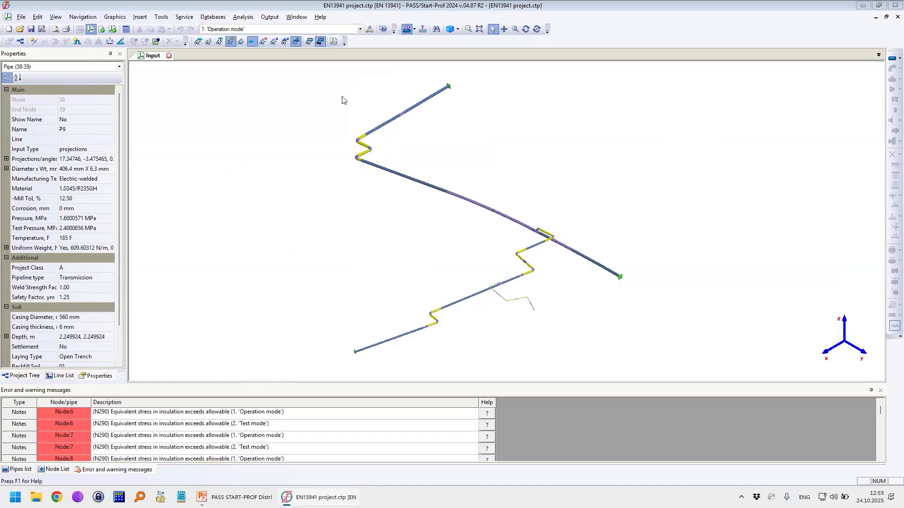
Step: Open the analysis output of the EN 13941 project and examine the displacements of underground pipe 29-70 in the Z-shaped section
click(385, 173)
click(112, 29)
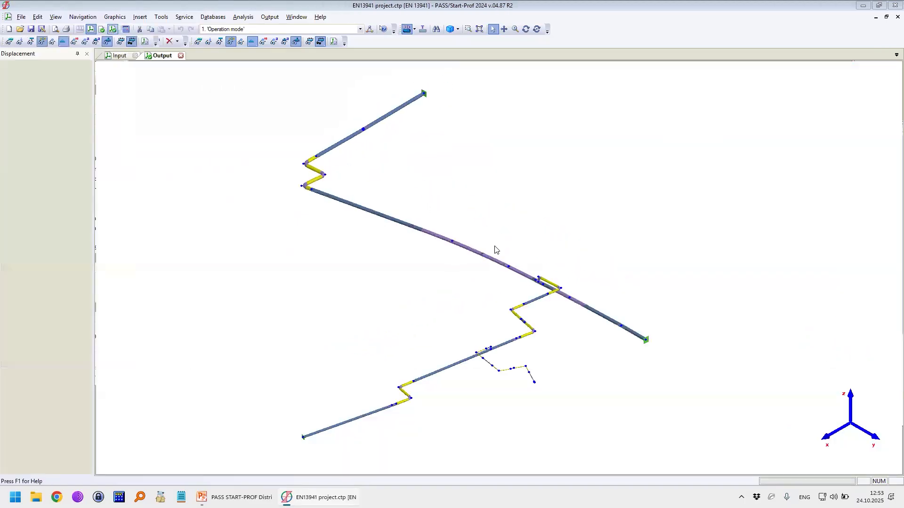
scroll(530, 337, up, 6)
drag(303, 42, 303, 48)
click(452, 229)
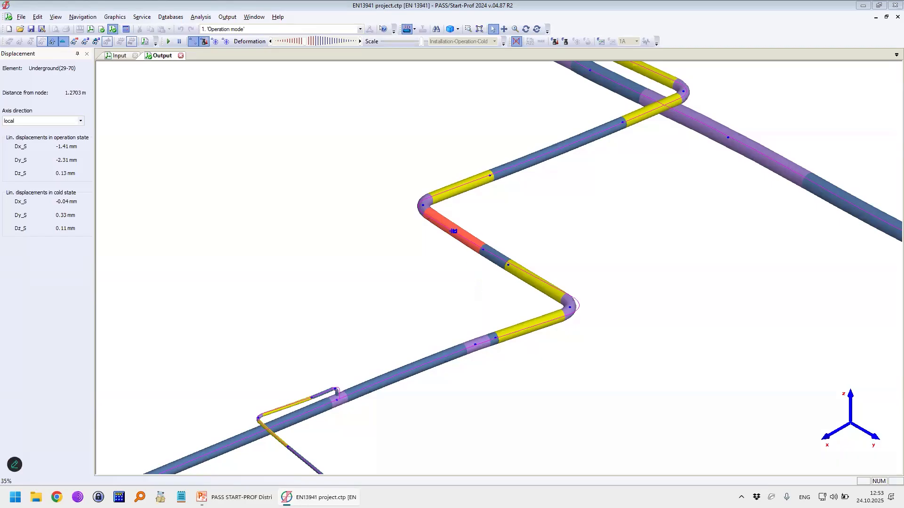
drag(476, 212, 465, 232)
Step: Insert a new node partway along underground pipe 29-70 in the input model and rerun the analysis
click(123, 56)
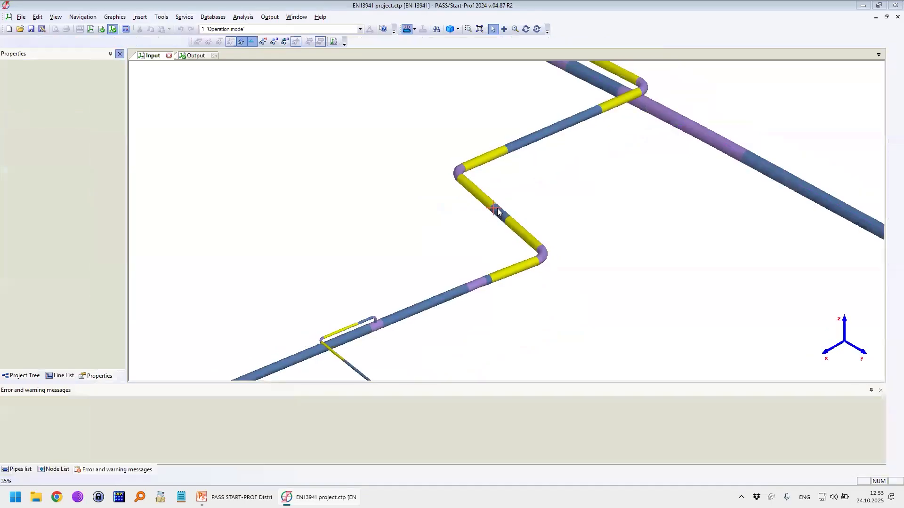
click(34, 41)
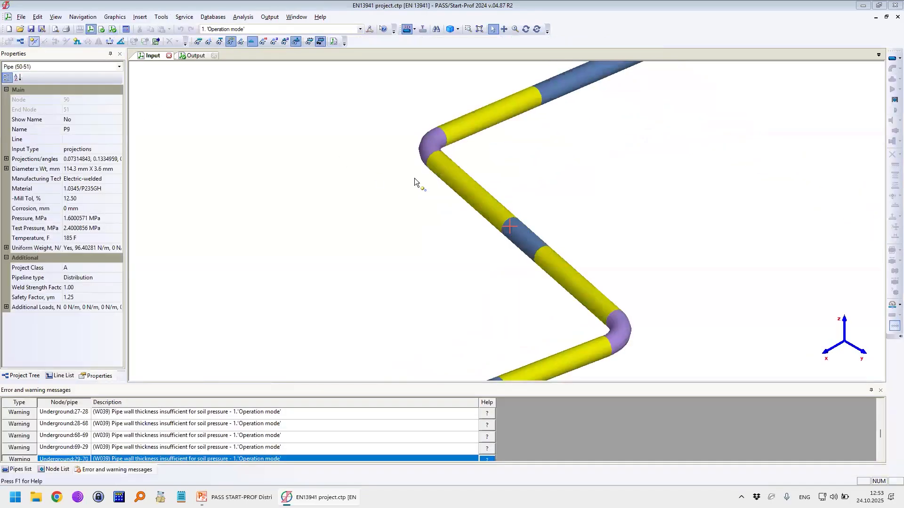
click(471, 191)
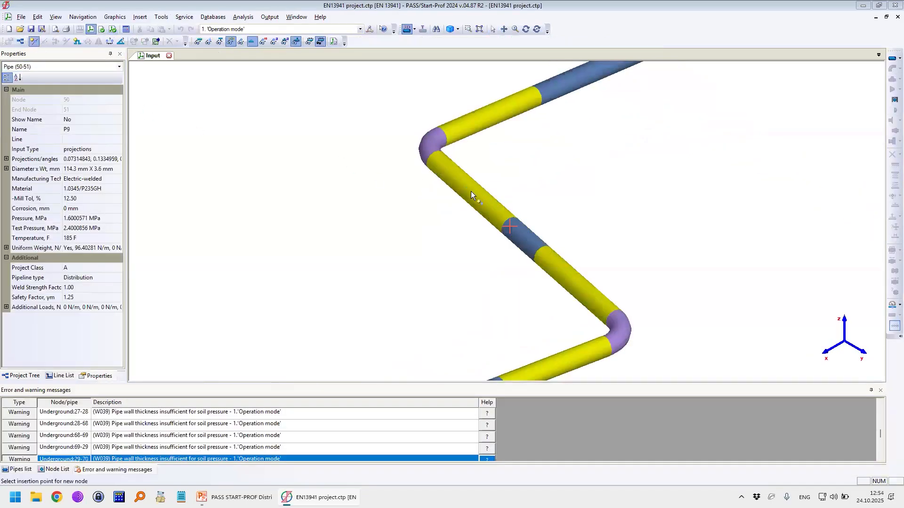
click(443, 328)
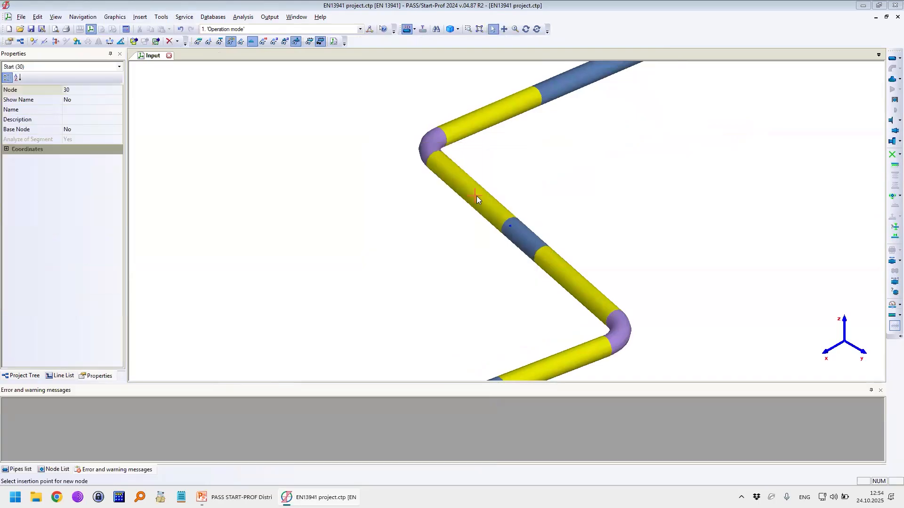
click(126, 29)
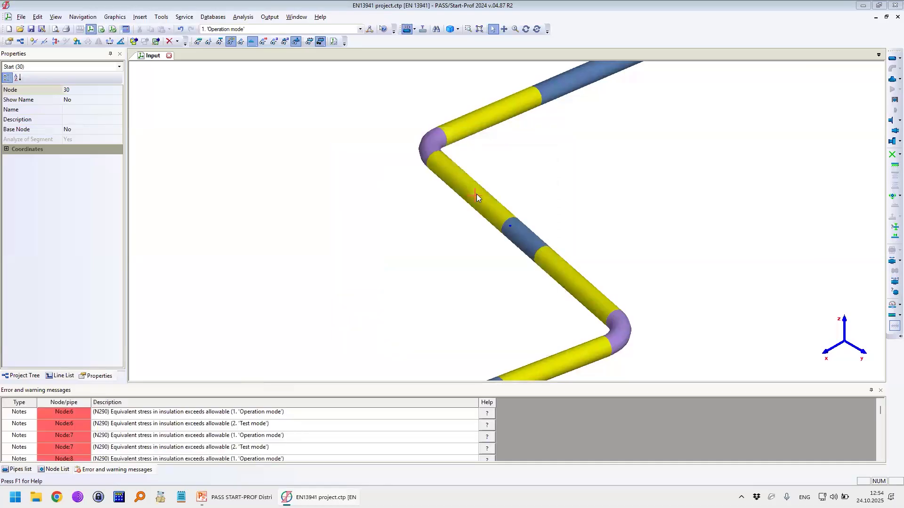
Step: Show the node numbers on the model and open the internal forces results table
click(262, 41)
scroll(485, 197, down, 2)
scroll(489, 202, up, 4)
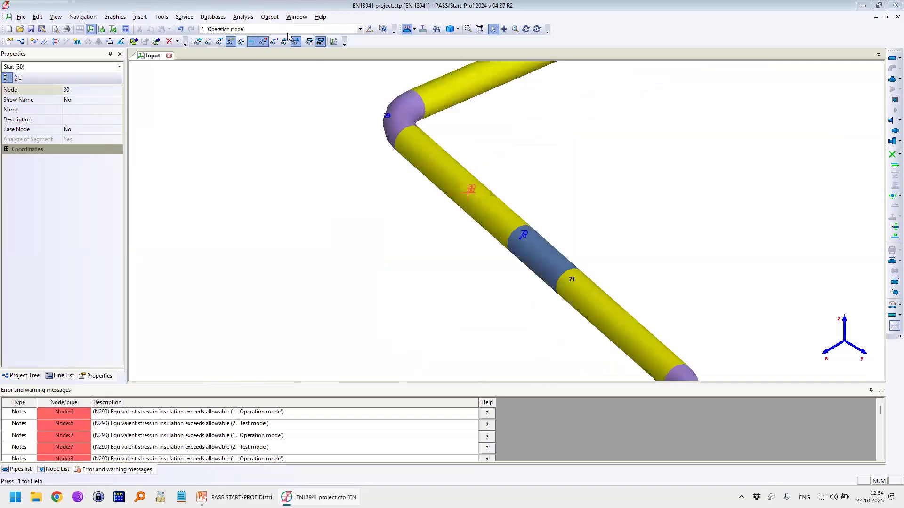
click(269, 17)
click(296, 150)
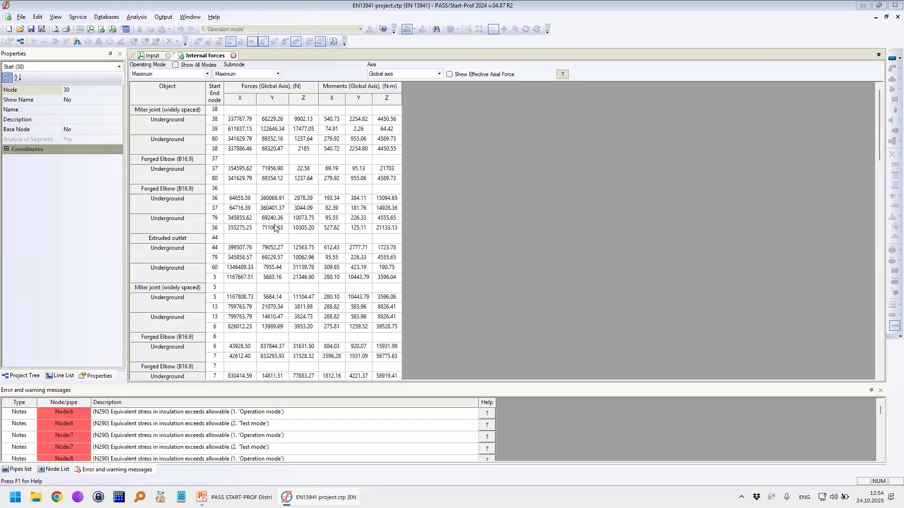
Step: Find node 30 in the internal forces table
scroll(247, 270, down, 2)
scroll(247, 271, down, 5)
click(247, 268)
key(ctrl+f)
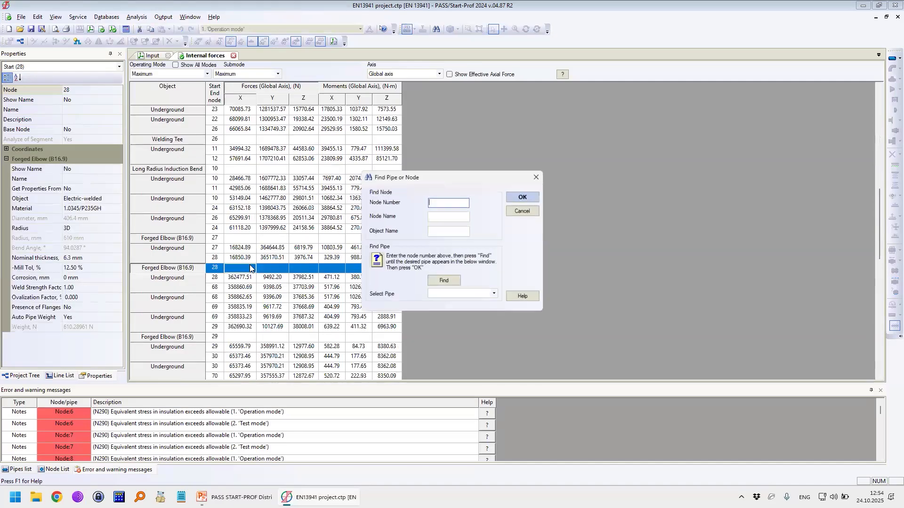
text(30)
key(Return)
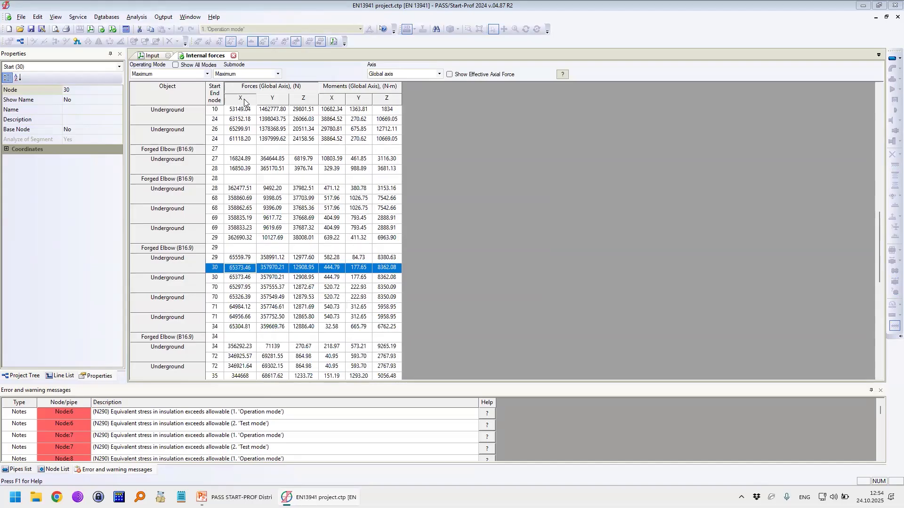
Step: Limit the internal forces table to 1.'Operation mode' with the submode Operation W+P+T
click(192, 76)
click(186, 89)
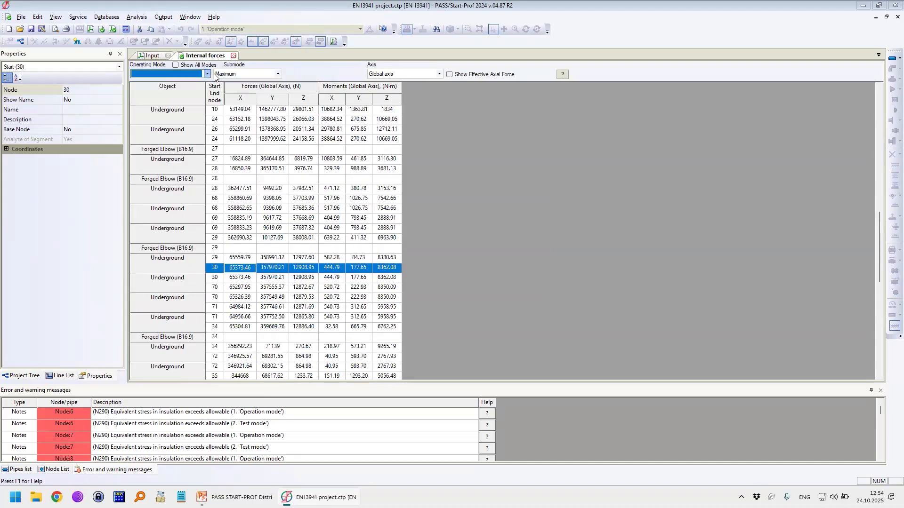
click(225, 75)
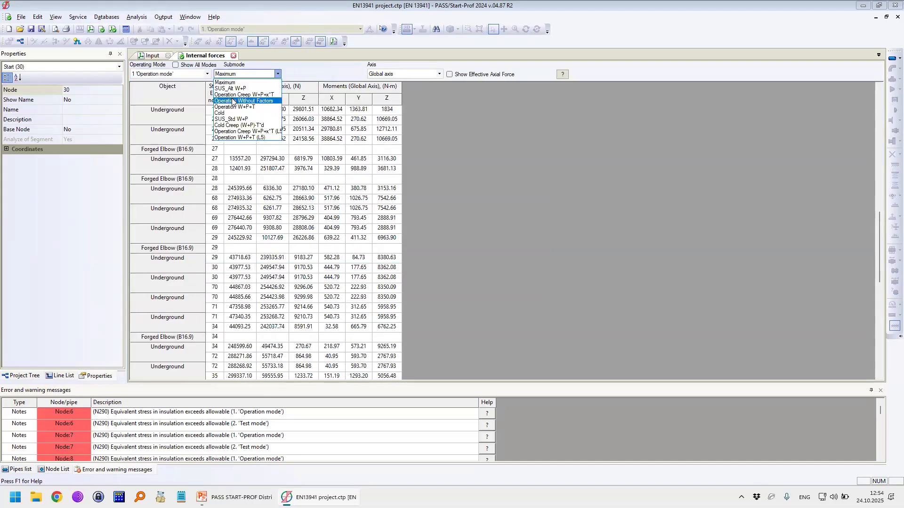
click(244, 101)
click(236, 75)
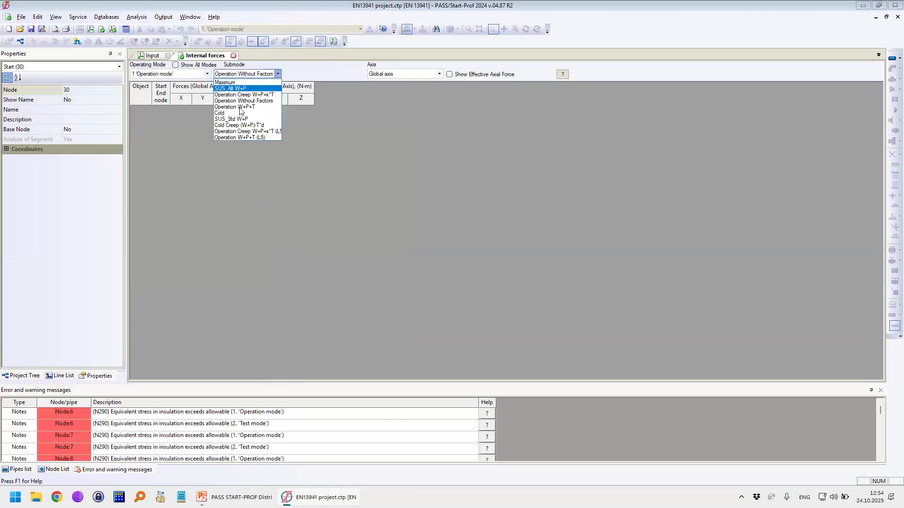
click(235, 107)
Step: Locate node 30 again in the filtered table and examine its forces and moments
scroll(247, 280, down, 5)
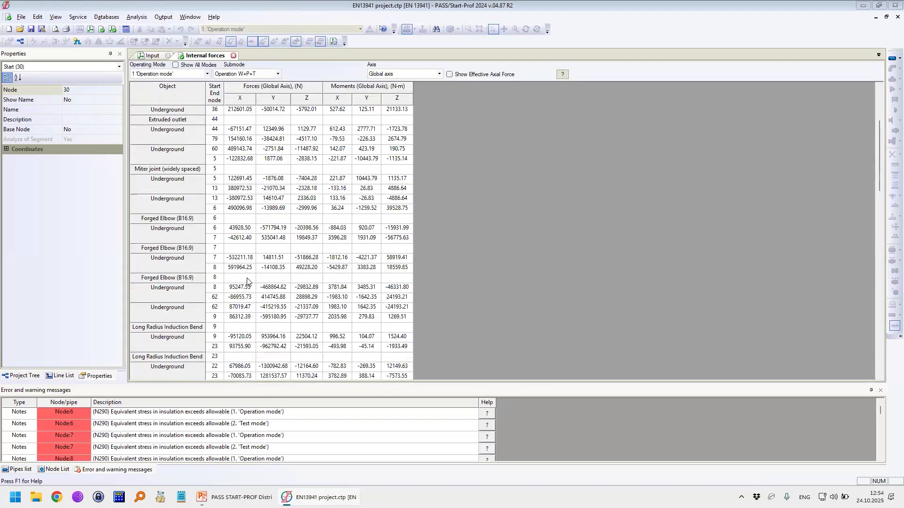
click(246, 278)
key(ctrl+f)
text(30)
key(Return)
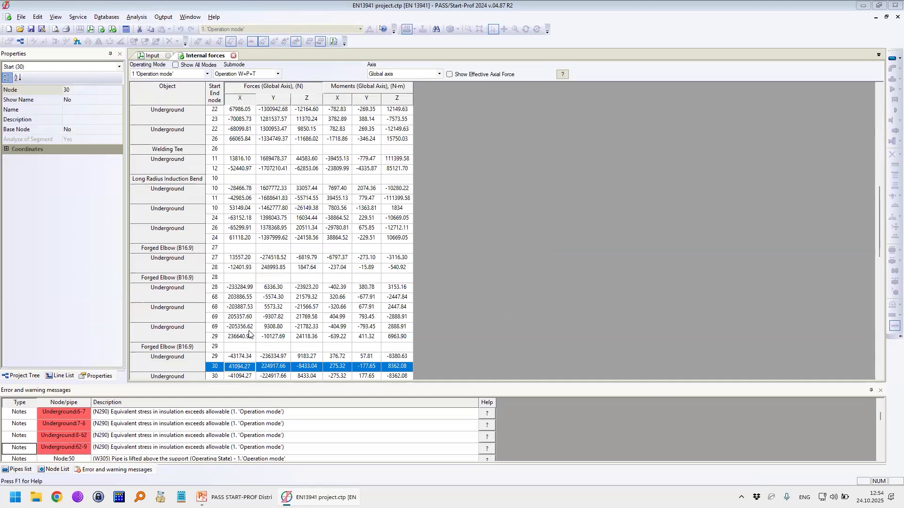
scroll(247, 269, down, 3)
scroll(241, 259, down, 1)
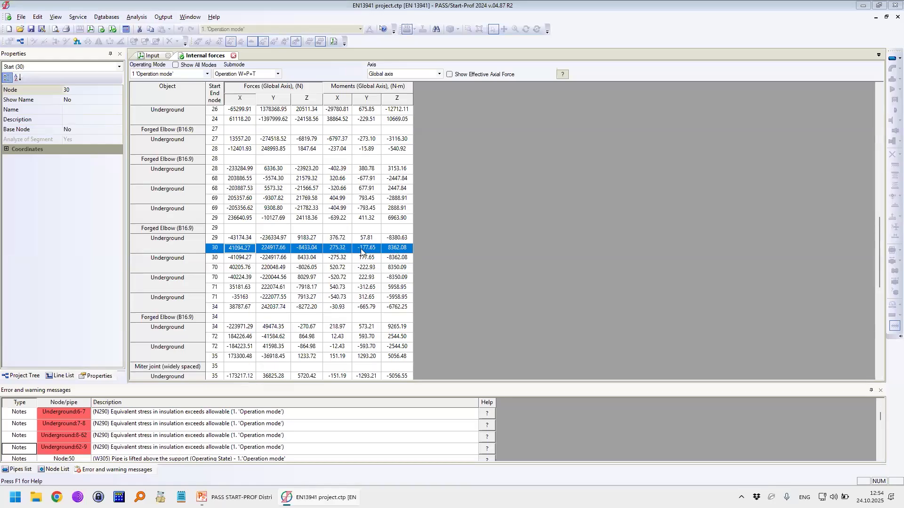
Step: Switch the internal forces to the pipe local axis and compare them with and without the effective axial force
click(395, 75)
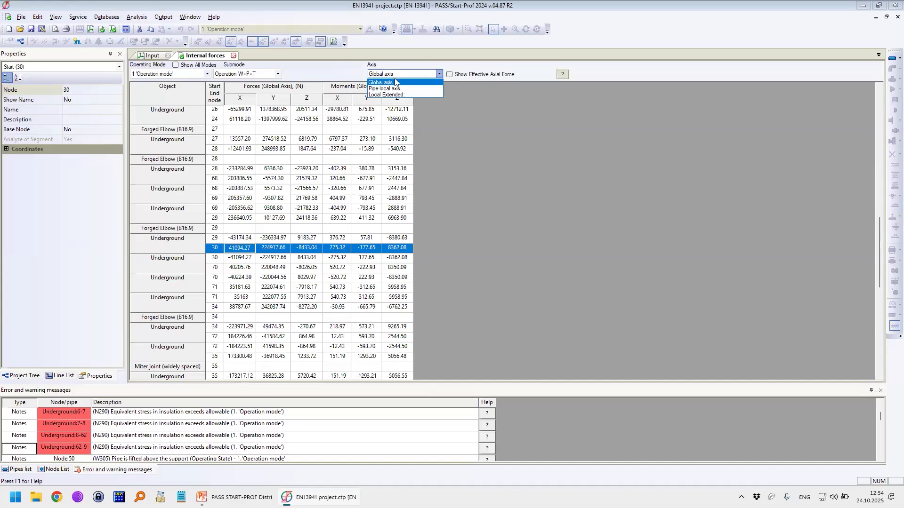
click(387, 87)
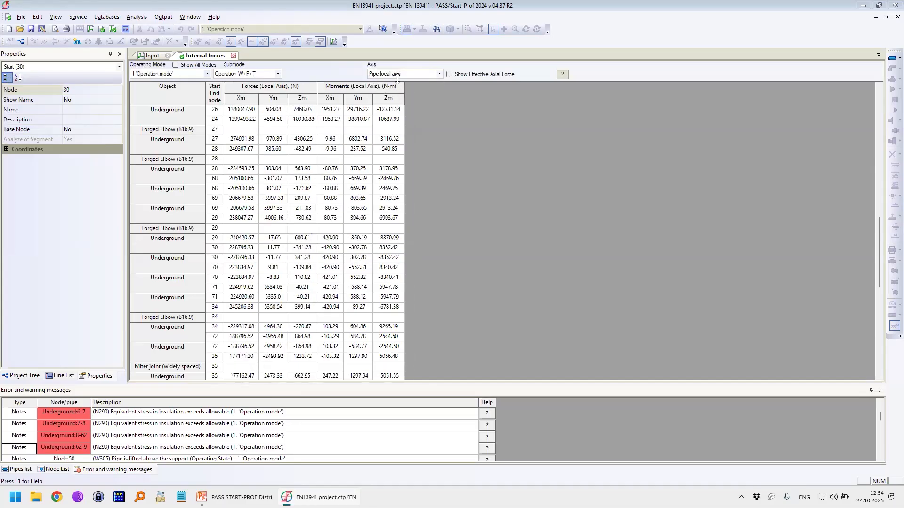
click(463, 75)
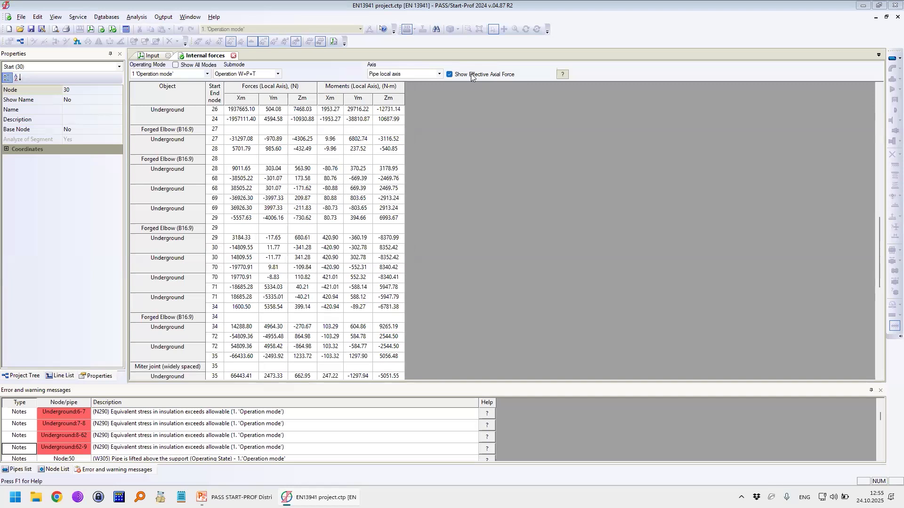
click(468, 75)
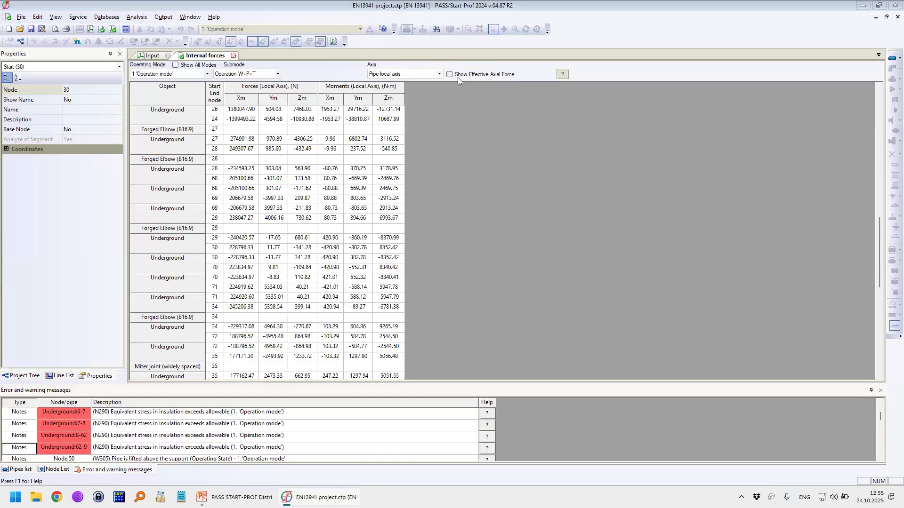
Step: Return to the input model and hide the node numbers
click(214, 17)
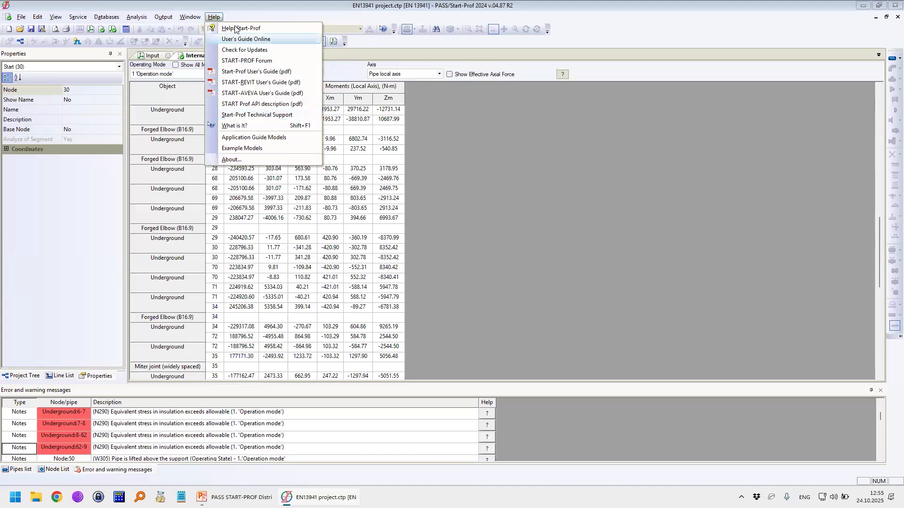
click(153, 55)
click(153, 56)
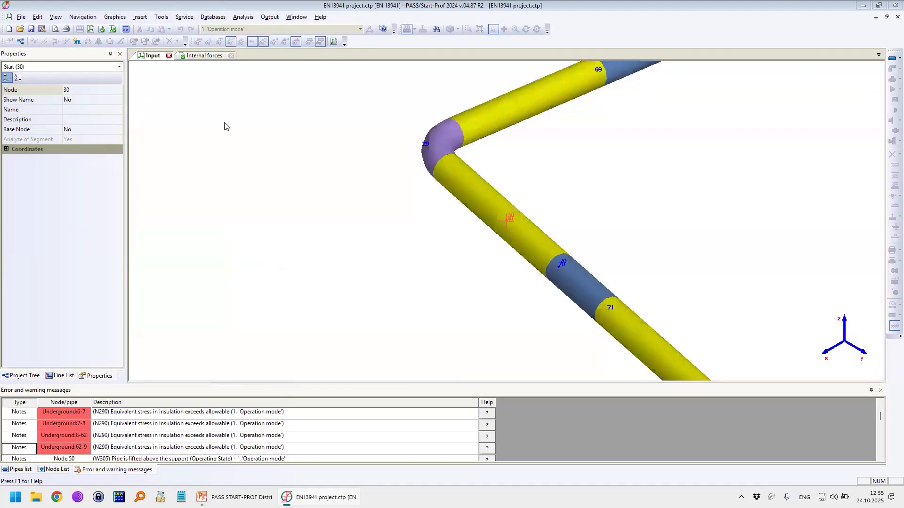
scroll(502, 238, down, 3)
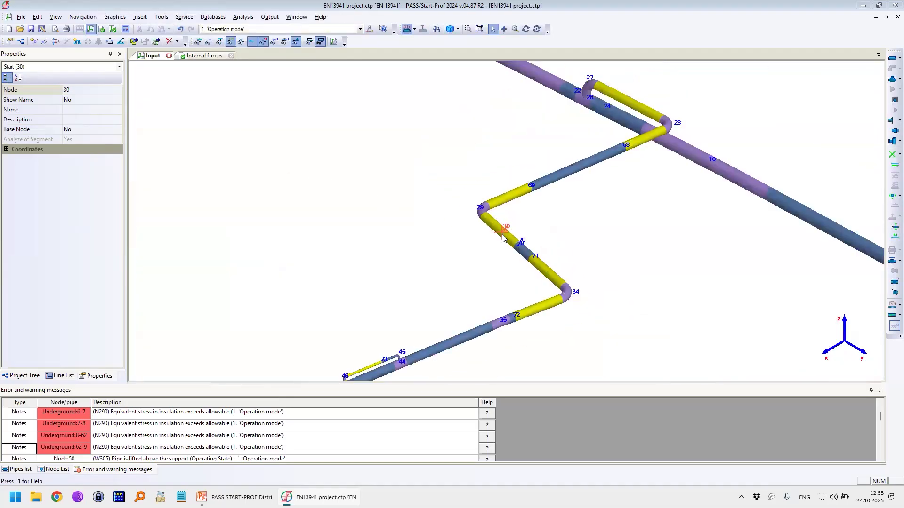
click(263, 42)
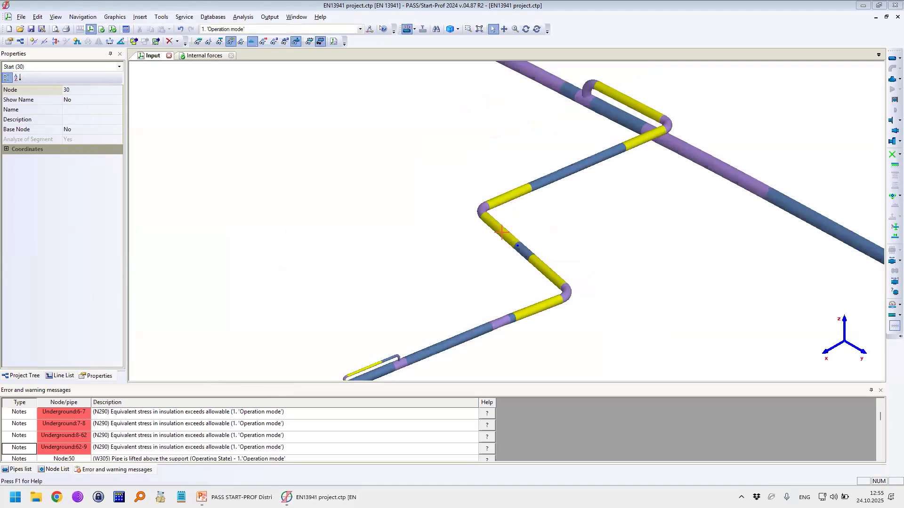
Step: Open the meeting chat and underline the question about soil creep for pipes which remain hot for a long time
click(381, 70)
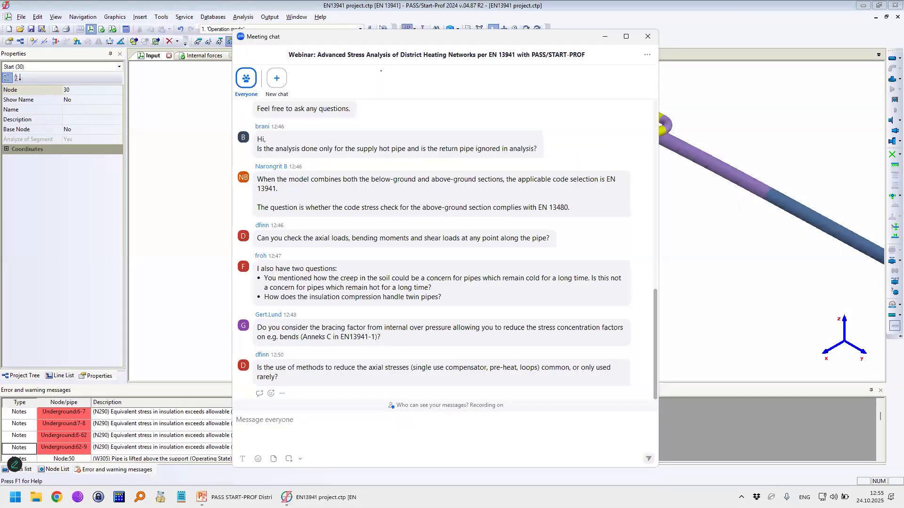
click(647, 36)
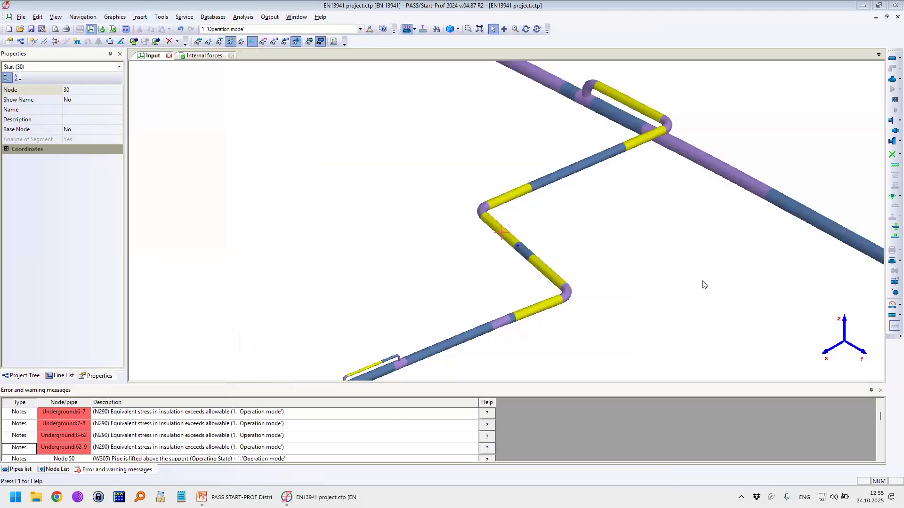
key(alt+h)
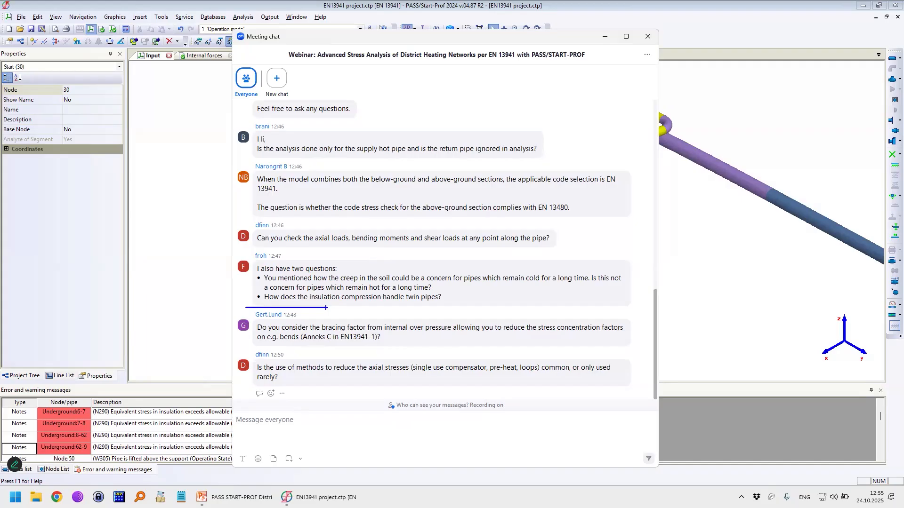
drag(335, 292, 451, 295)
Step: Sketch a long straight pipeline with a bend at each end and add arrows pointing outward at both ends
mouse_move(490, 56)
mouse_down()
mouse_move(491, 110)
mouse_move(808, 107)
mouse_move(852, 139)
mouse_move(853, 174)
mouse_up()
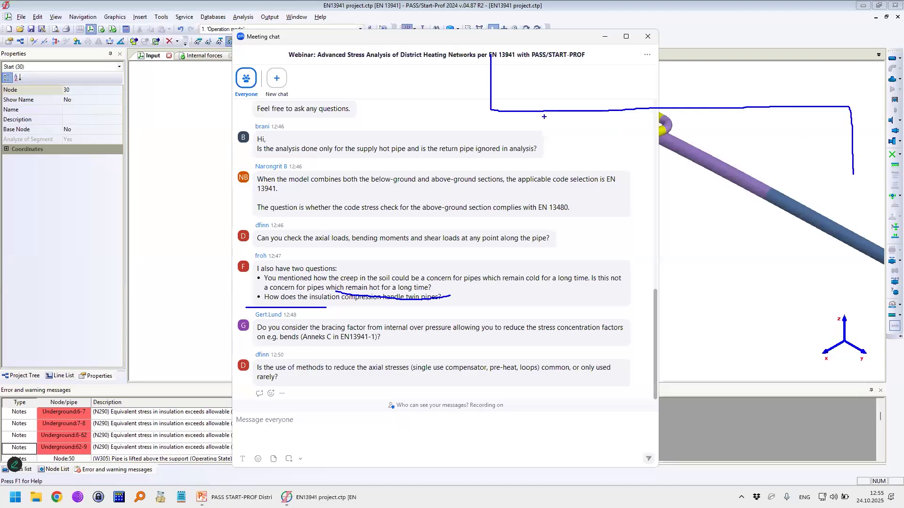
drag(537, 116, 464, 122)
drag(474, 114, 472, 127)
drag(802, 101, 842, 98)
drag(837, 95, 852, 102)
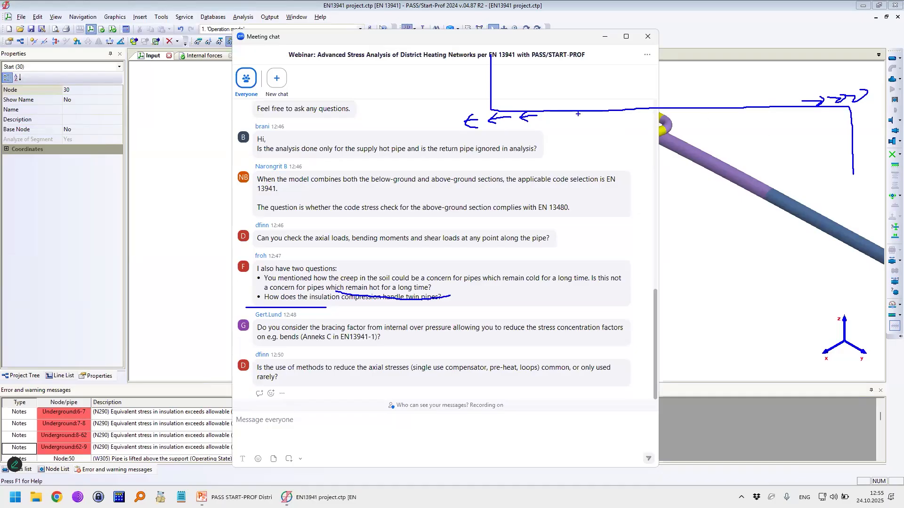
Step: Draw a dashed line along the middle of the sketched pipeline and circle the arrow groups at both ends
drag(578, 103, 588, 102)
drag(597, 103, 658, 101)
drag(672, 100, 724, 99)
drag(739, 99, 753, 99)
drag(780, 100, 792, 100)
mouse_move(465, 111)
mouse_down()
mouse_move(527, 117)
mouse_move(446, 107)
mouse_up()
mouse_move(804, 84)
mouse_down()
mouse_move(836, 118)
mouse_move(805, 83)
mouse_up()
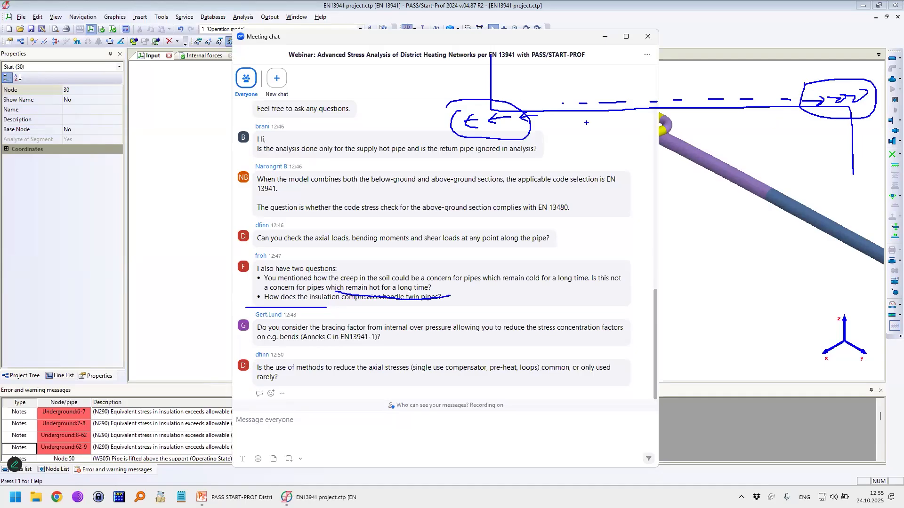
Step: Add a second row of dashes along the middle of the upper pipeline sketch
drag(588, 106, 592, 106)
drag(618, 105, 631, 103)
drag(645, 104, 682, 103)
drag(698, 103, 711, 103)
drag(725, 103, 782, 104)
Step: Sketch a second pipeline with end bends below the first and add arrows pointing inward at both ends
mouse_move(504, 179)
mouse_down()
mouse_move(498, 229)
mouse_move(804, 233)
mouse_move(807, 323)
mouse_up()
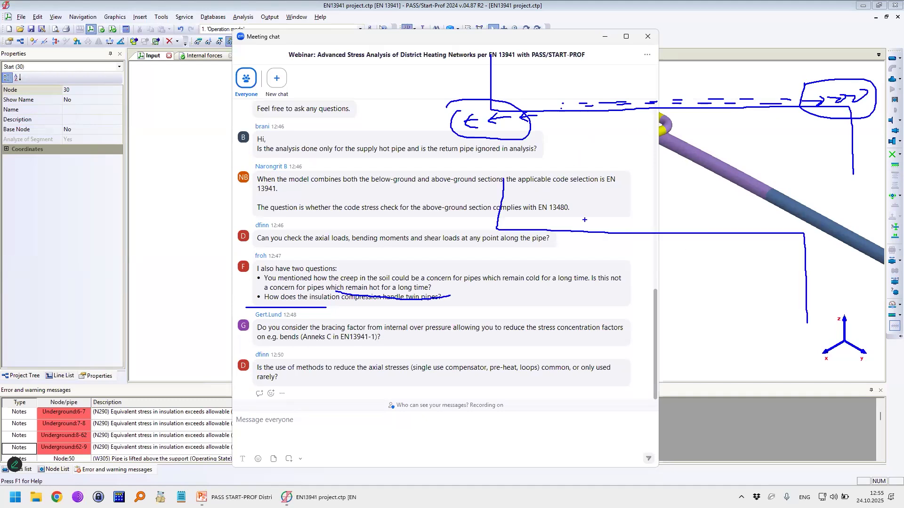
drag(502, 225, 560, 220)
drag(800, 221, 732, 229)
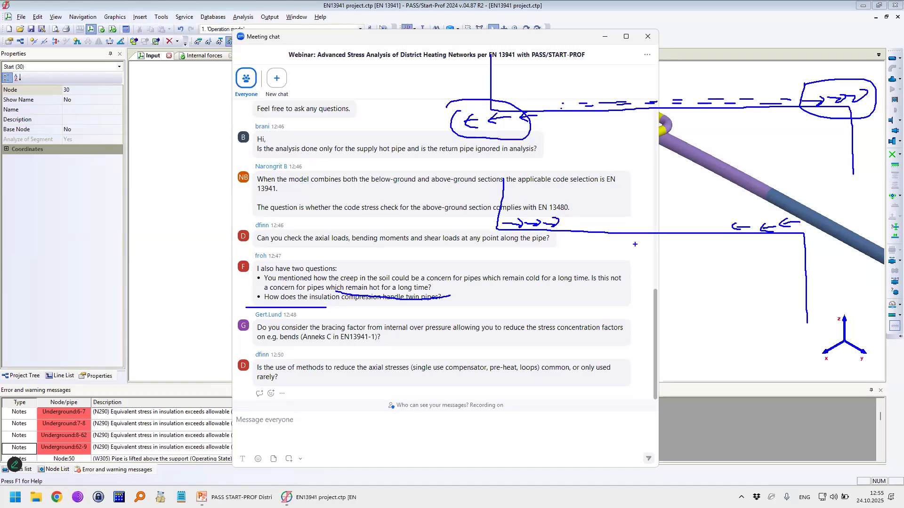
Step: Mark the middle stretch of the lower pipeline with dashes and a line, and circle both inward arrow groups
drag(561, 226, 582, 230)
drag(595, 231, 625, 229)
drag(638, 227, 645, 228)
drag(658, 227, 692, 227)
mouse_move(703, 226)
mouse_down()
mouse_move(713, 226)
mouse_move(559, 226)
mouse_move(534, 210)
mouse_move(507, 213)
mouse_up()
mouse_move(737, 210)
mouse_down()
mouse_move(776, 208)
mouse_move(747, 220)
mouse_up()
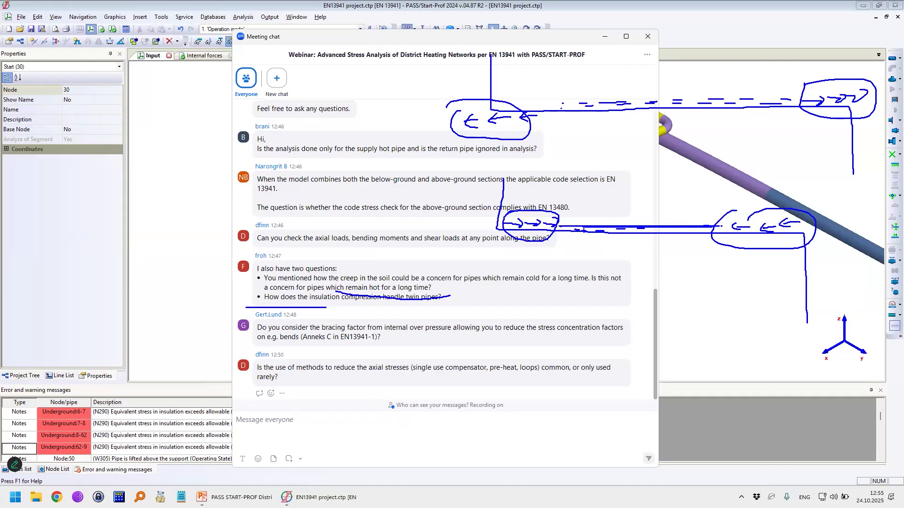
Step: Point an arrow at the middle of the lower pipeline sketch and emphasize that stretch with a line
drag(653, 188, 634, 217)
drag(631, 208, 645, 213)
drag(588, 229, 663, 229)
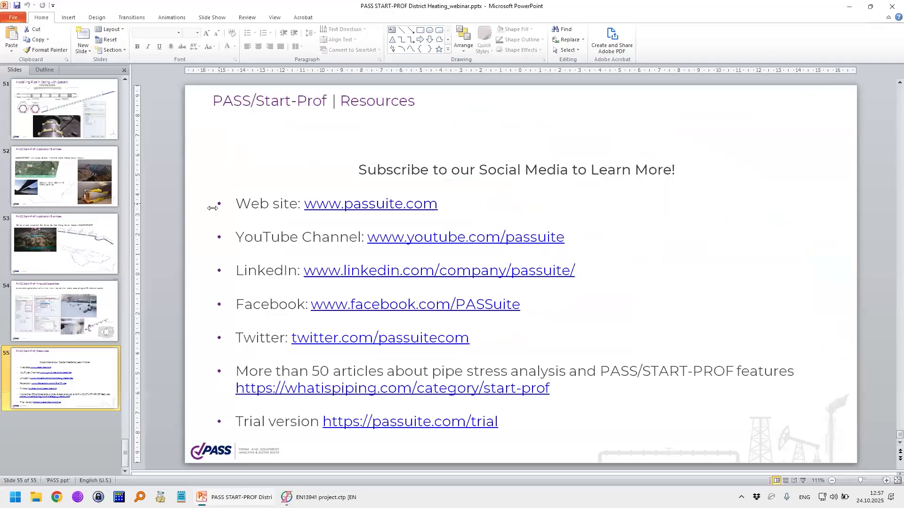
Step: Switch to the PowerPoint presentation and open slide 37, Pre-Heating
scroll(53, 230, up, 10)
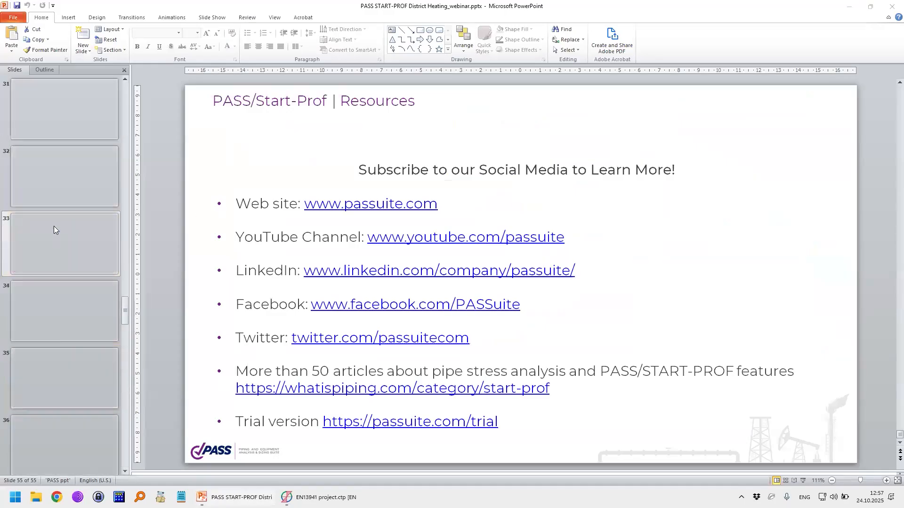
scroll(59, 249, down, 3)
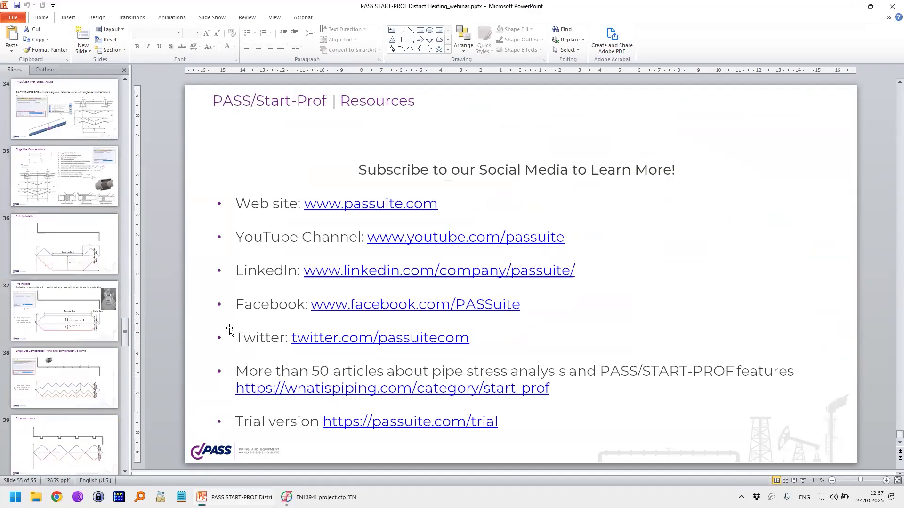
click(80, 324)
Step: Sketch a shallower dashed hot-stress line below the zero axis of the pre-heating stress diagram
key(ctrl+2)
drag(346, 353, 361, 359)
drag(367, 362, 374, 363)
mouse_move(381, 365)
mouse_down()
mouse_move(469, 377)
mouse_move(655, 371)
mouse_up()
drag(677, 369, 703, 367)
drag(717, 362, 725, 356)
Step: Draw a higher cold-stress line above the diagram's T1 line, mark the gap between them, and clear all annotations
mouse_move(339, 346)
mouse_down()
mouse_move(408, 268)
mouse_move(630, 269)
mouse_move(725, 337)
mouse_up()
drag(453, 283, 473, 273)
mouse_move(479, 283)
mouse_down()
mouse_move(517, 300)
mouse_move(500, 292)
mouse_move(494, 303)
mouse_up()
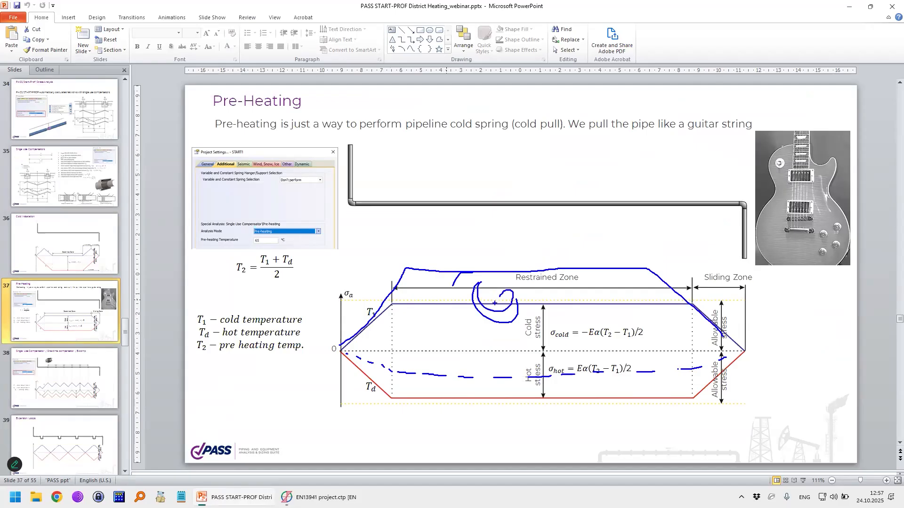
key(Escape)
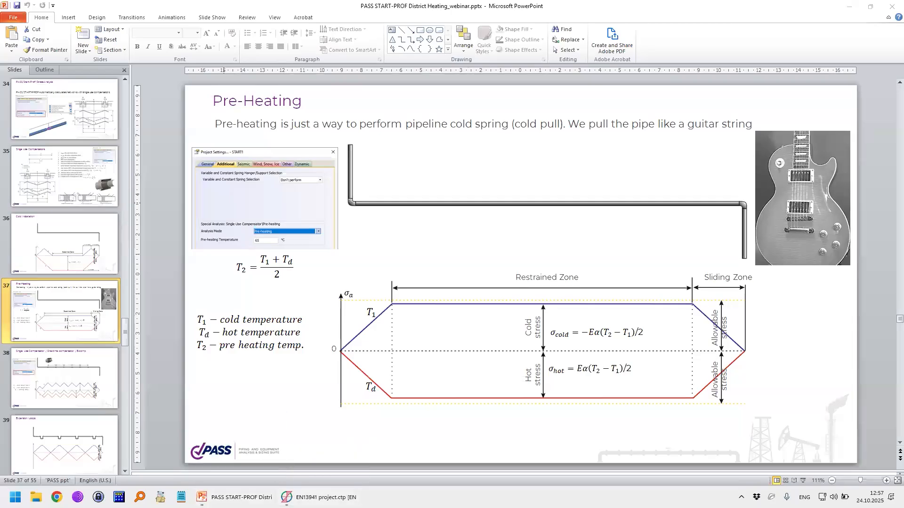
Step: Underline "bends" and "Anneks C in EN13941-1" in the chat question about the bracing factor, and sketch a large pipe bend
key(ctrl+2)
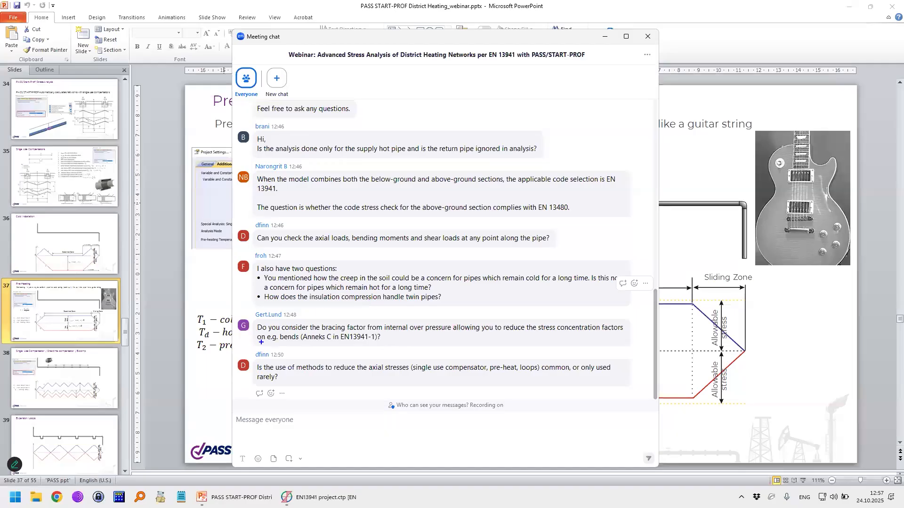
drag(266, 347, 296, 349)
drag(319, 345, 355, 346)
mouse_move(588, 226)
mouse_down()
mouse_move(749, 108)
mouse_move(801, 156)
mouse_move(725, 190)
mouse_move(664, 297)
mouse_move(588, 298)
mouse_move(591, 217)
mouse_up()
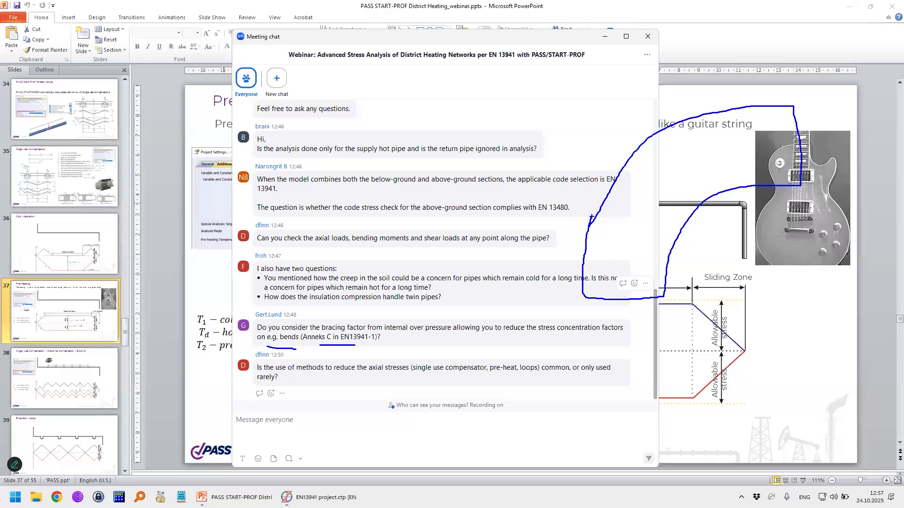
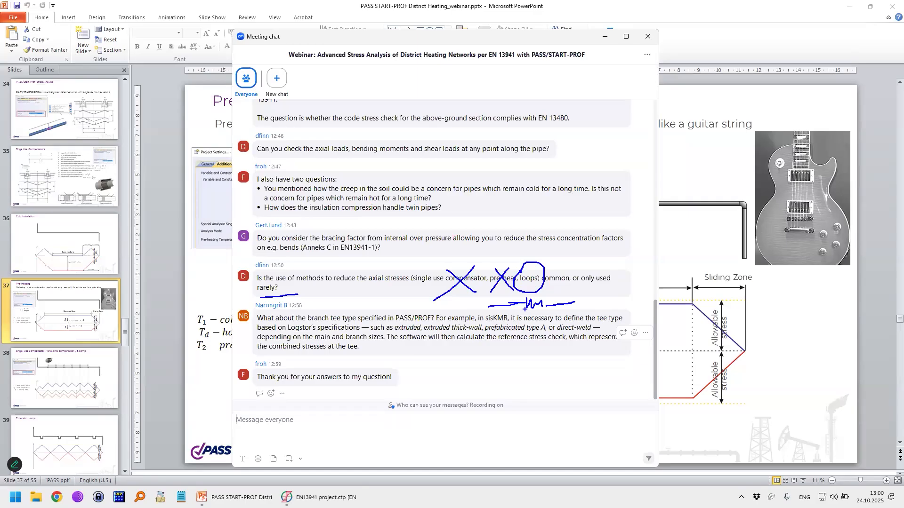
Step: Scribble below "loops" in the chat question on reducing axial stresses, and draw connected arrows to the crossed-out compensator and pre-heat options
mouse_move(524, 300)
mouse_down()
mouse_move(545, 313)
mouse_move(549, 302)
mouse_move(555, 317)
mouse_up()
mouse_move(509, 232)
mouse_down()
mouse_move(506, 263)
mouse_move(519, 259)
mouse_up()
drag(464, 239, 457, 270)
drag(454, 260, 463, 257)
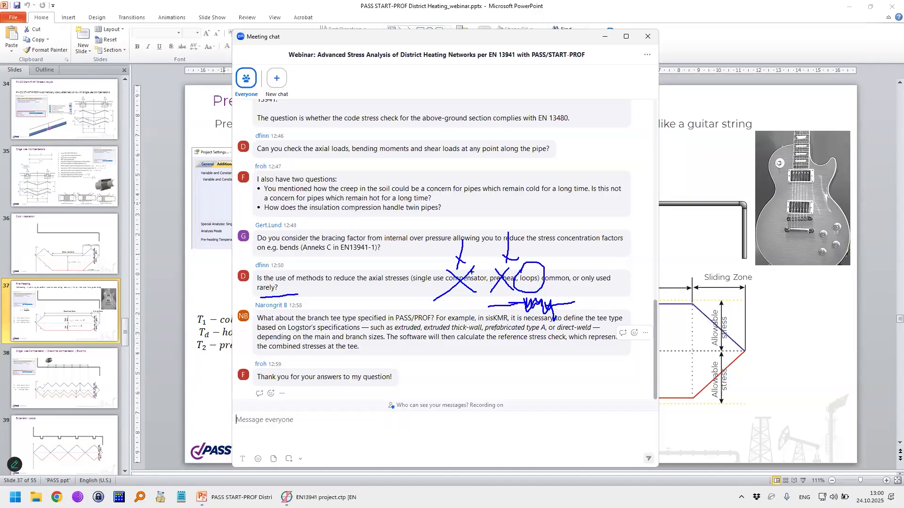
mouse_move(452, 250)
mouse_down()
mouse_move(460, 267)
mouse_move(471, 253)
mouse_move(506, 264)
mouse_move(516, 252)
mouse_up()
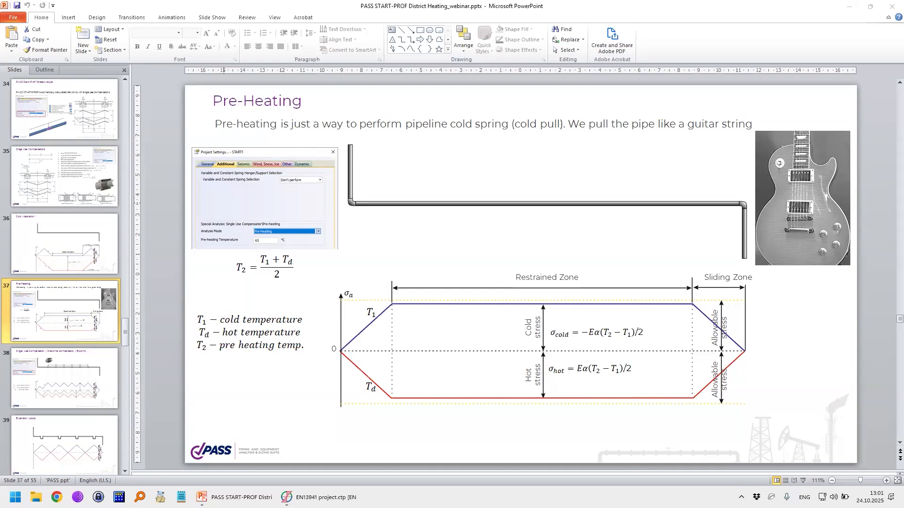
Step: Circle "loops" in the chat question on reducing axial stresses, and clear the annotation
key(ctrl+2)
mouse_move(528, 274)
mouse_down()
mouse_move(543, 292)
mouse_move(523, 273)
mouse_up()
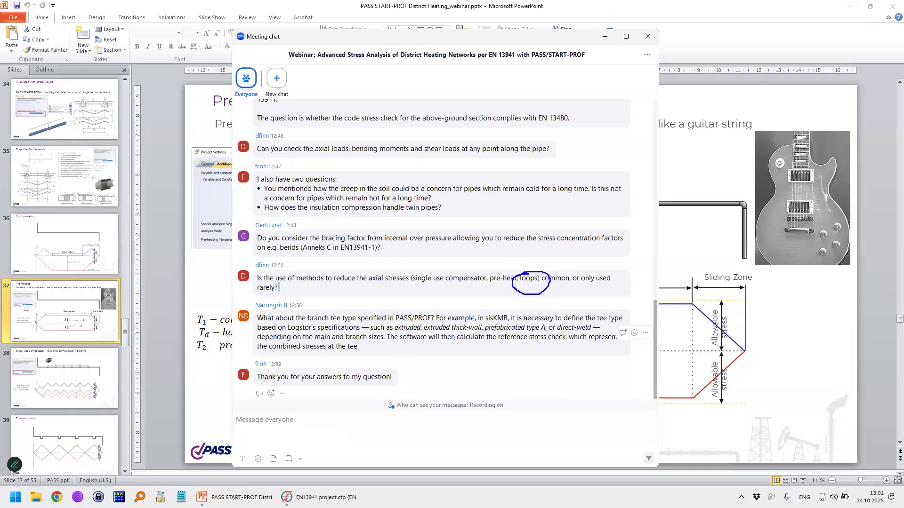
key(Escape)
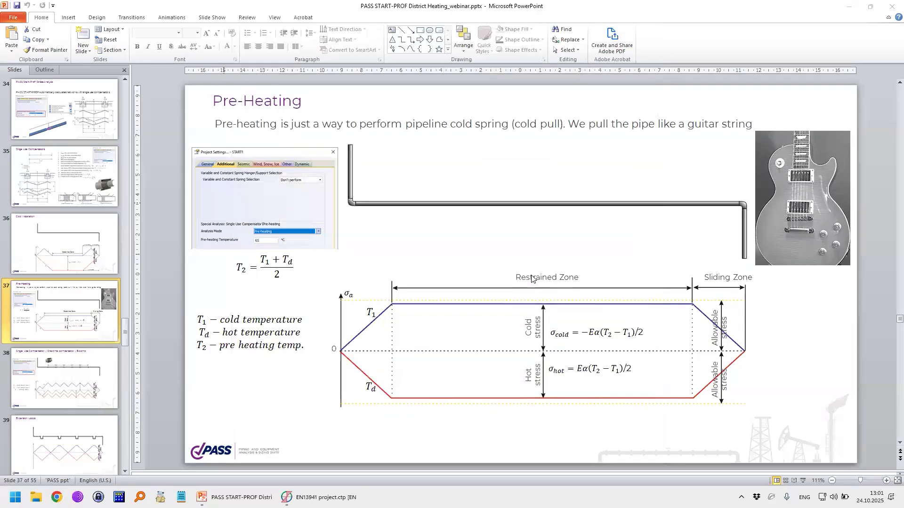
Step: Sketch a box and a branch line joining the middle of the long pipe run on the Pre-Heating slide
key(ctrl+2)
mouse_move(396, 252)
mouse_down()
mouse_move(491, 251)
mouse_move(488, 201)
mouse_up()
mouse_move(391, 244)
mouse_down()
mouse_move(370, 275)
mouse_move(400, 245)
mouse_up()
drag(485, 206, 490, 199)
mouse_move(491, 190)
mouse_down()
mouse_move(500, 195)
mouse_move(492, 199)
mouse_up()
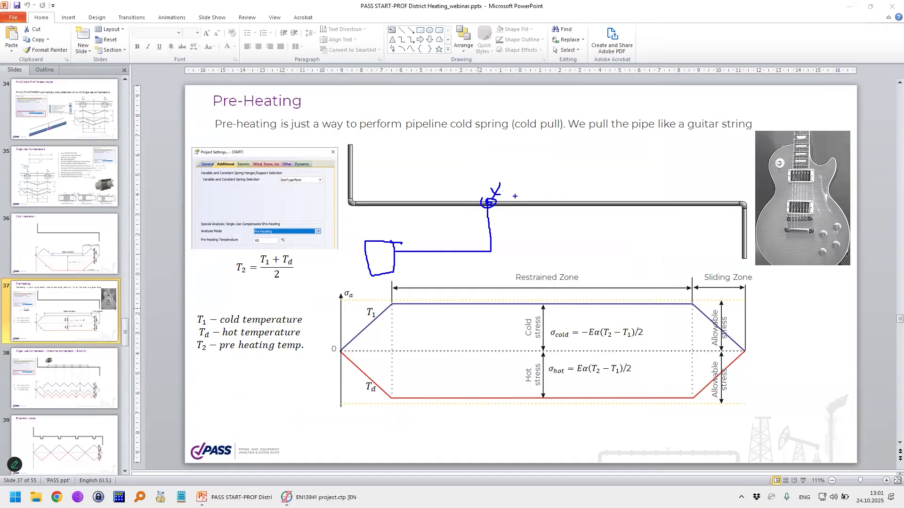
Step: Trace the pipe on both sides of the sketched branch connection and draw arrows pointing away from it
drag(738, 200, 509, 197)
mouse_move(352, 198)
mouse_down()
mouse_move(475, 194)
mouse_move(435, 183)
mouse_up()
mouse_move(445, 177)
mouse_down()
mouse_move(432, 184)
mouse_move(451, 186)
mouse_up()
drag(523, 185, 551, 185)
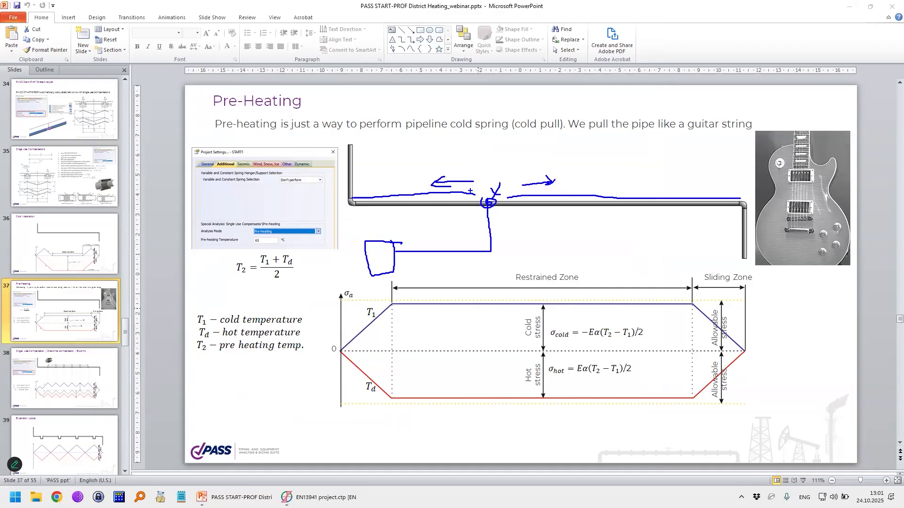
Step: Circle the branch connection and the Pre-Heating title, and clear all annotations
drag(788, 187, 790, 195)
mouse_move(461, 209)
mouse_down()
mouse_move(518, 213)
mouse_move(468, 193)
mouse_up()
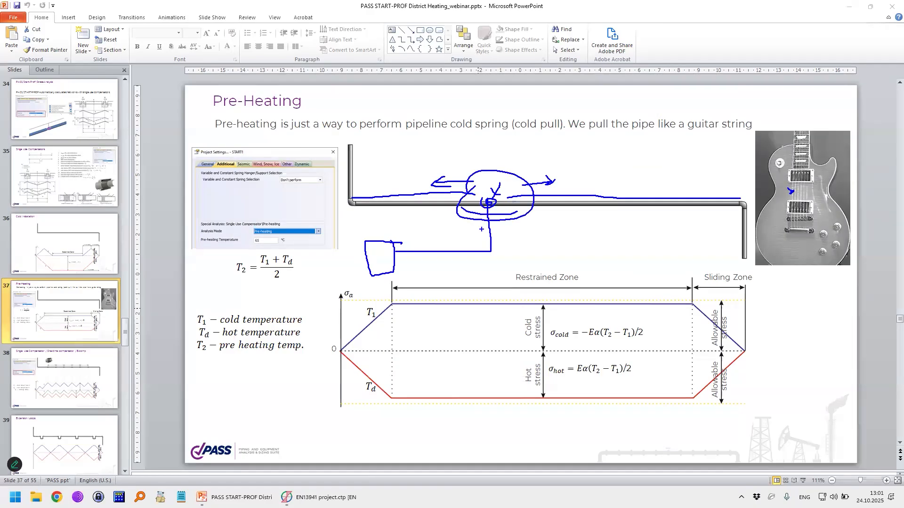
mouse_move(219, 85)
mouse_down()
mouse_move(207, 113)
mouse_move(192, 101)
mouse_up()
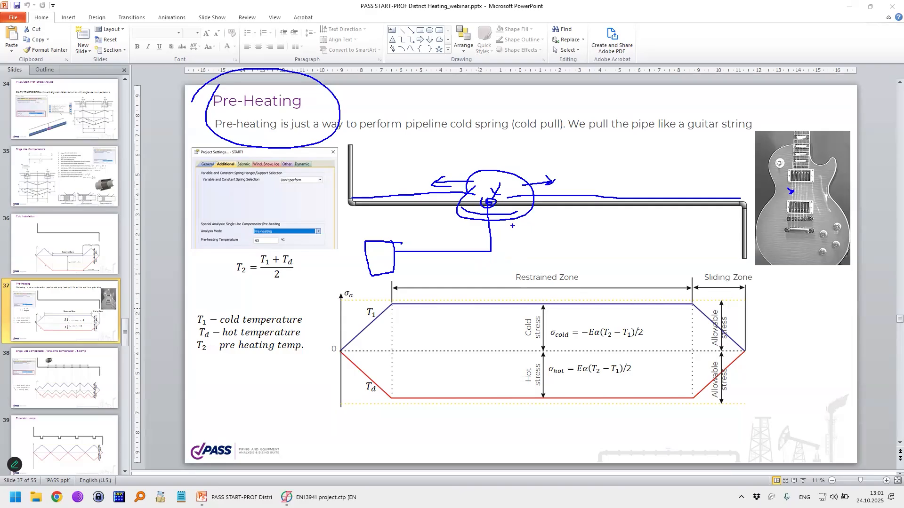
key(Escape)
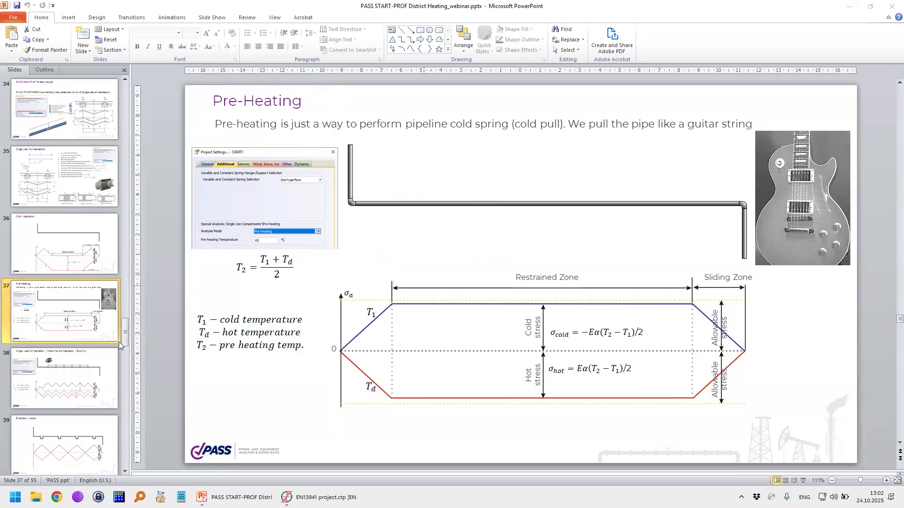
Step: View the Expansion Loops slide 39 and slide 38, and return to slide 37, Pre-Heating
click(54, 445)
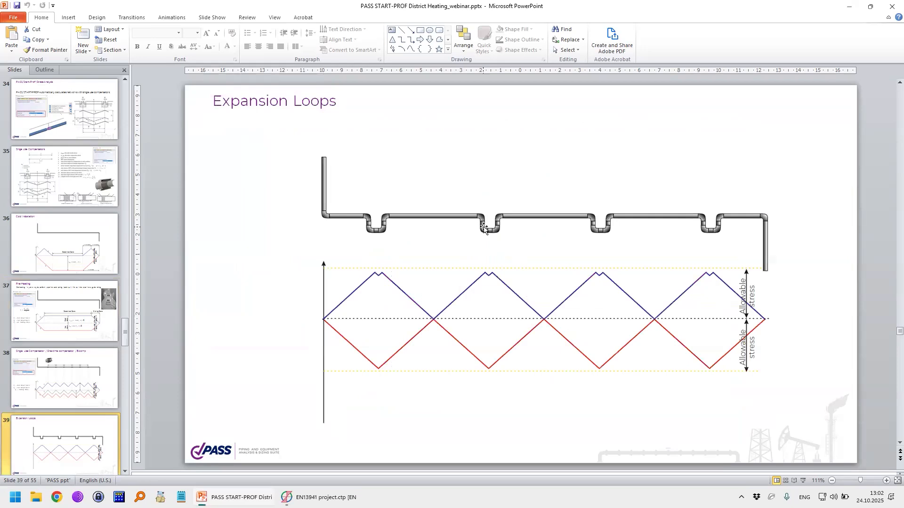
click(108, 367)
click(85, 321)
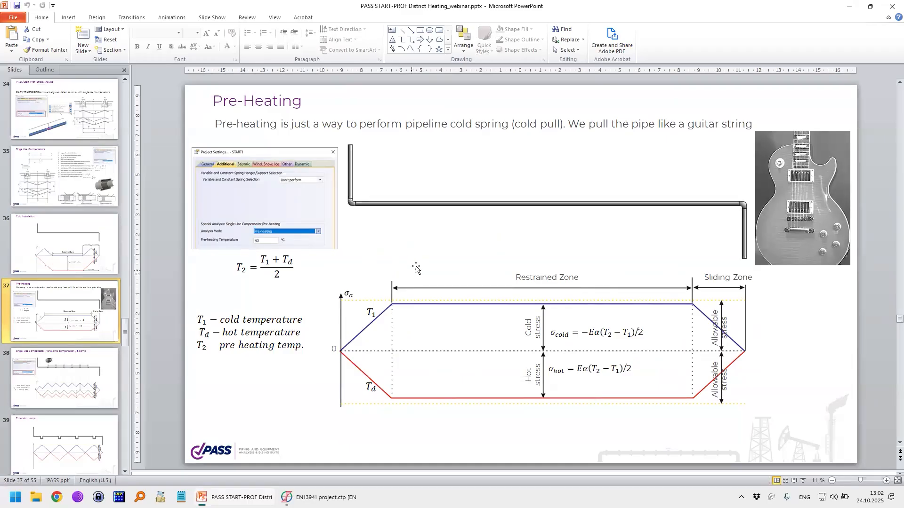
Step: Bring up the meeting chat over the presentation and mark the question about the branch tee type
click(249, 497)
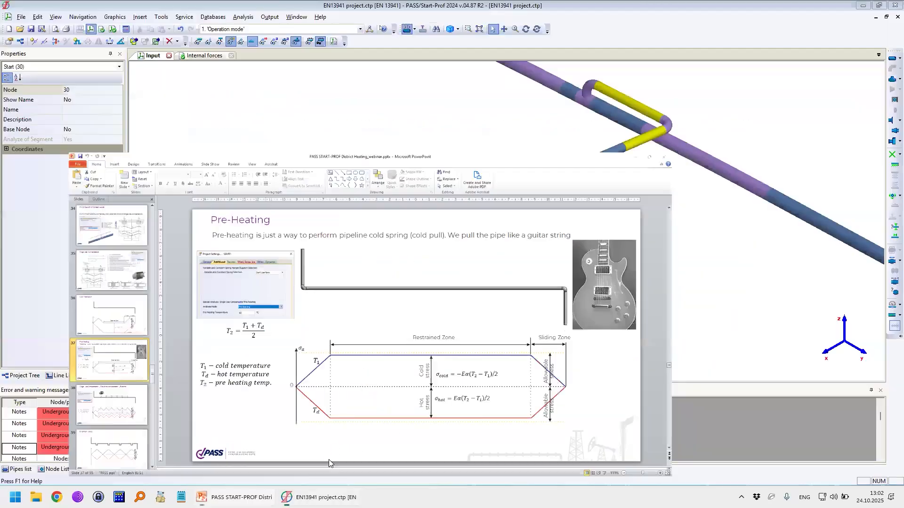
click(250, 497)
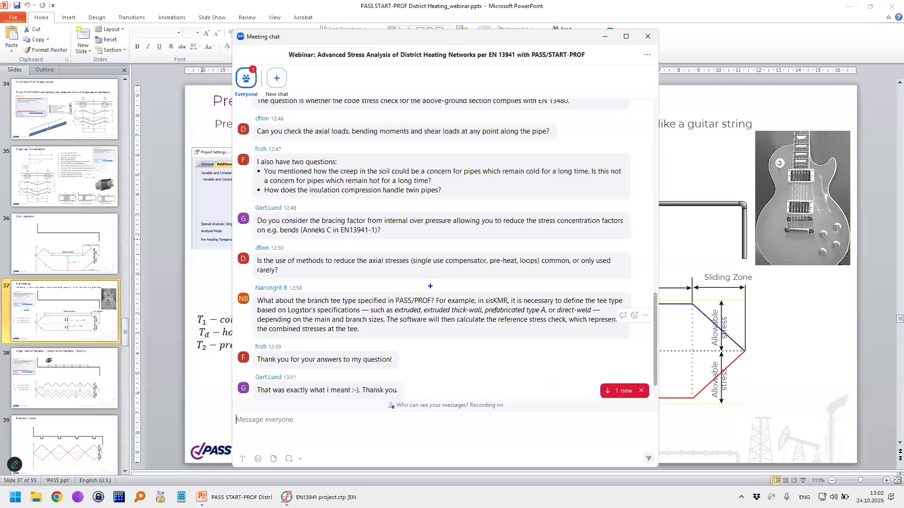
drag(251, 334, 292, 337)
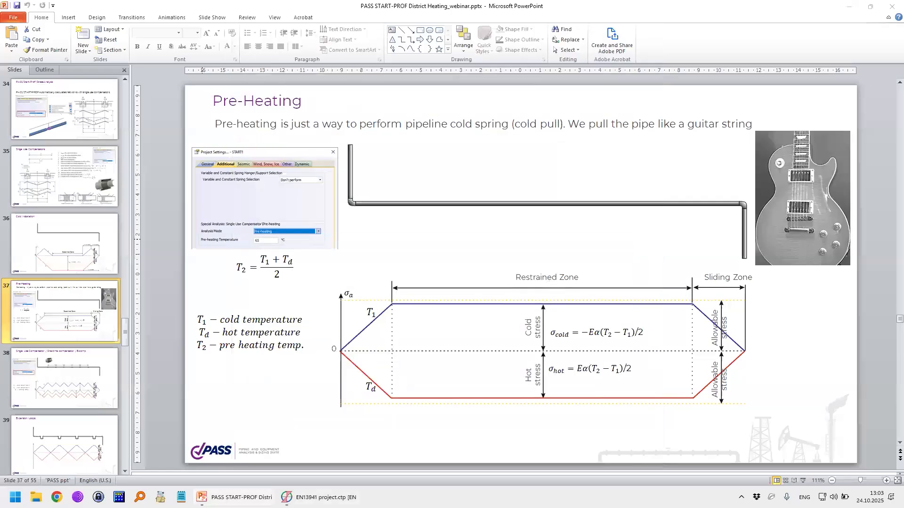
Step: Switch to the EN13941 project in PASS/Start-Prof and show node numbers around the branch's welding tee
click(313, 497)
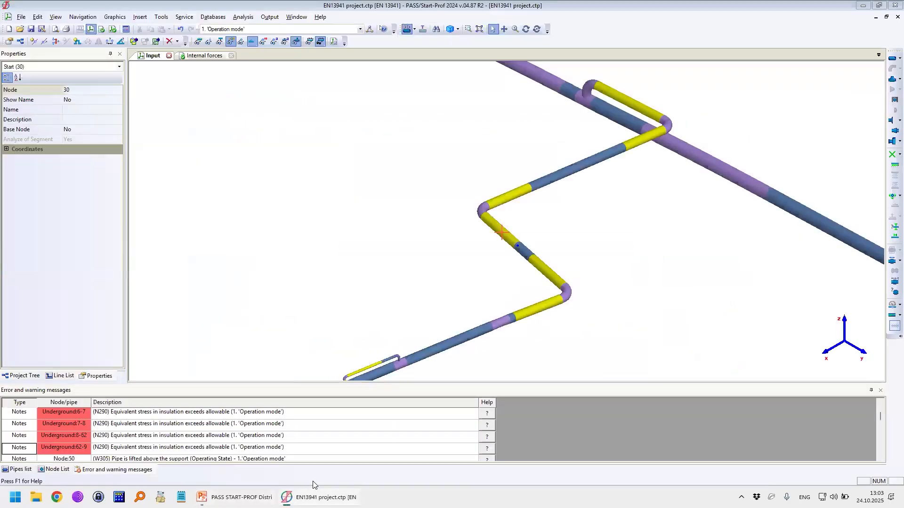
middle_drag(545, 251, 464, 333)
scroll(516, 182, up, 4)
click(489, 178)
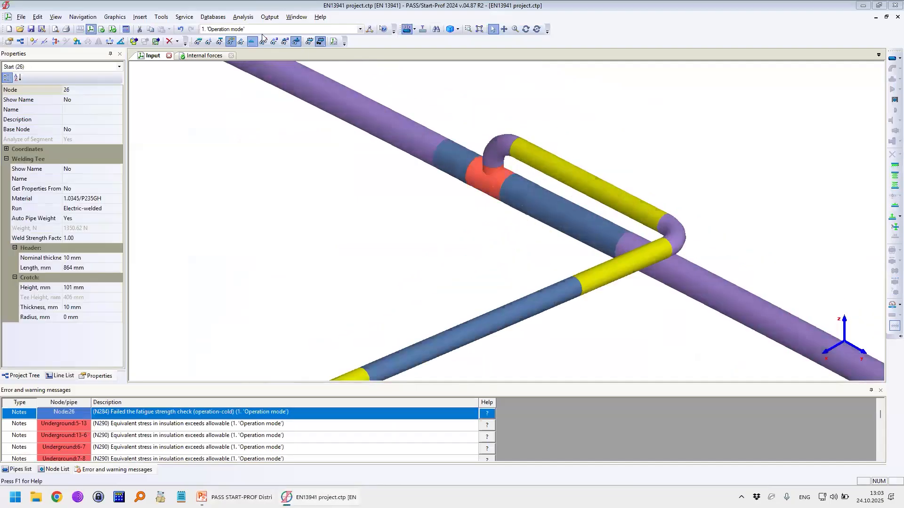
click(263, 41)
scroll(467, 161, down, 6)
scroll(473, 163, up, 4)
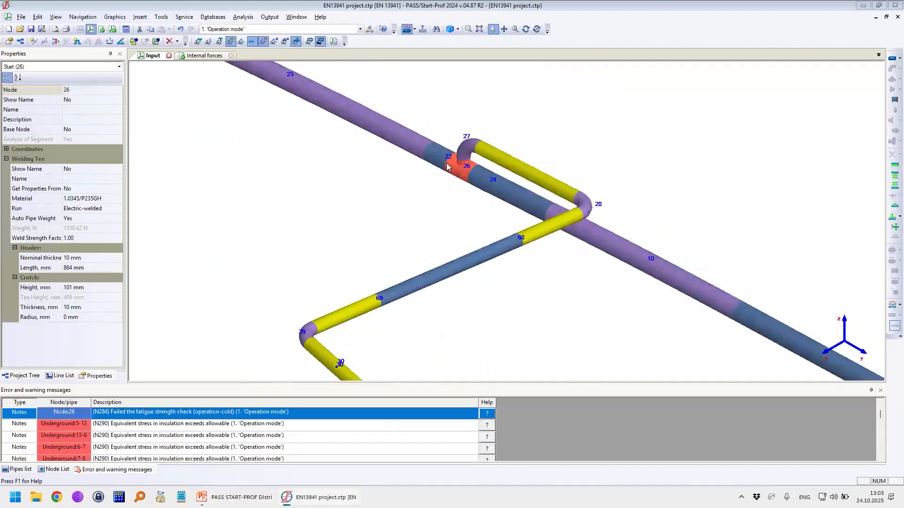
Step: Delete the welding tee at node 26
scroll(446, 163, up, 2)
key(Delete)
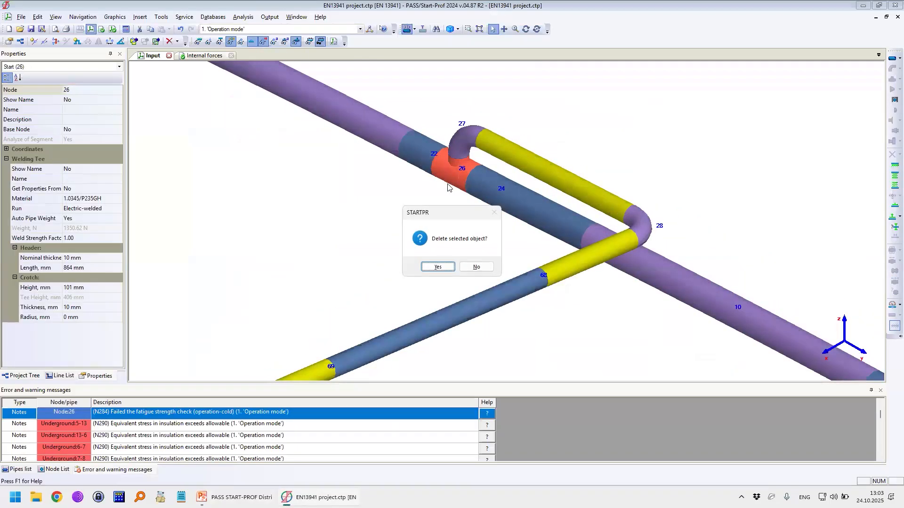
click(438, 268)
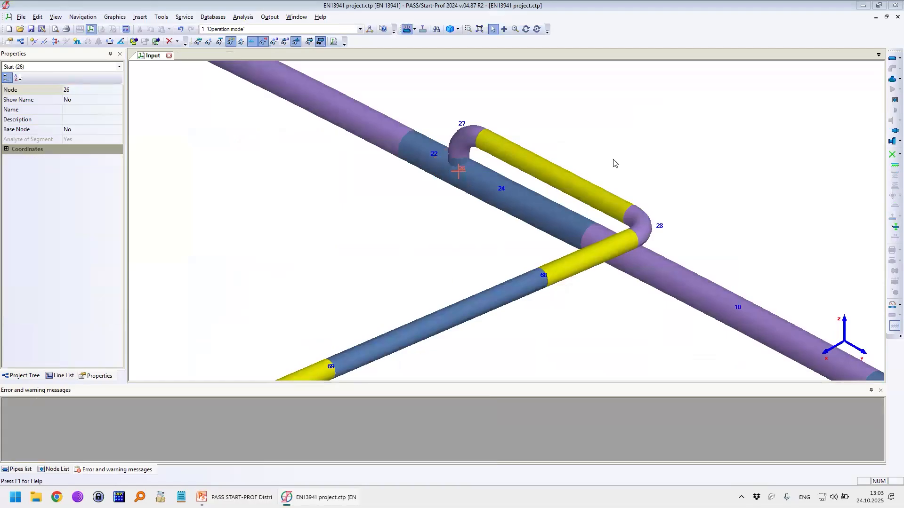
Step: Review the Welding Tee and Fabricated Tee properties for node 26, closing both without inserting a tee
click(891, 80)
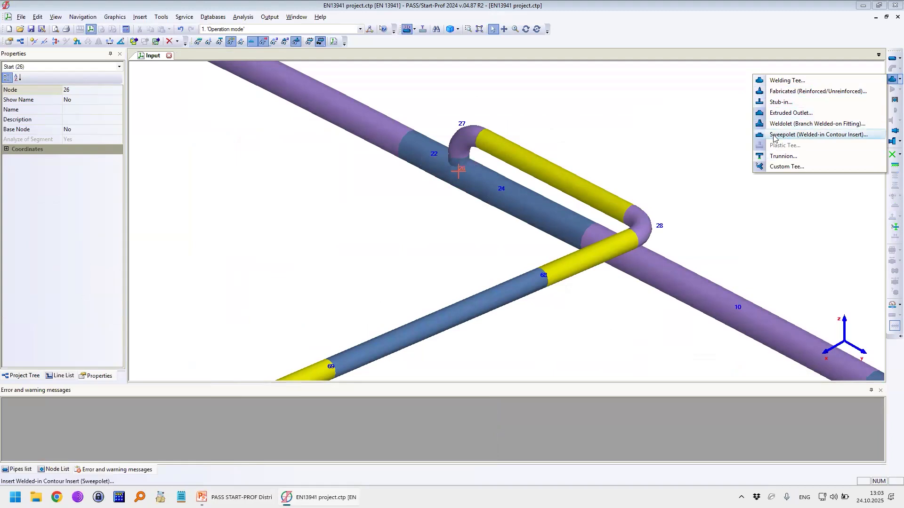
click(777, 84)
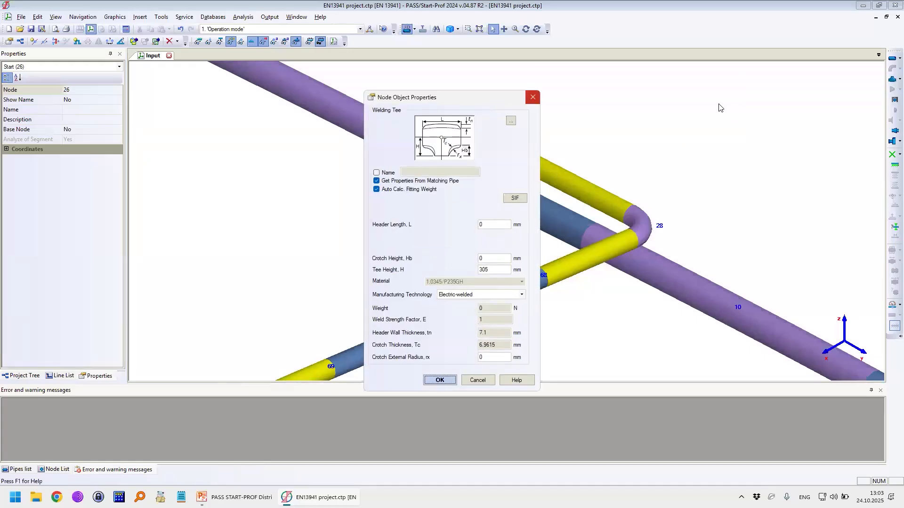
click(533, 97)
click(899, 79)
click(800, 89)
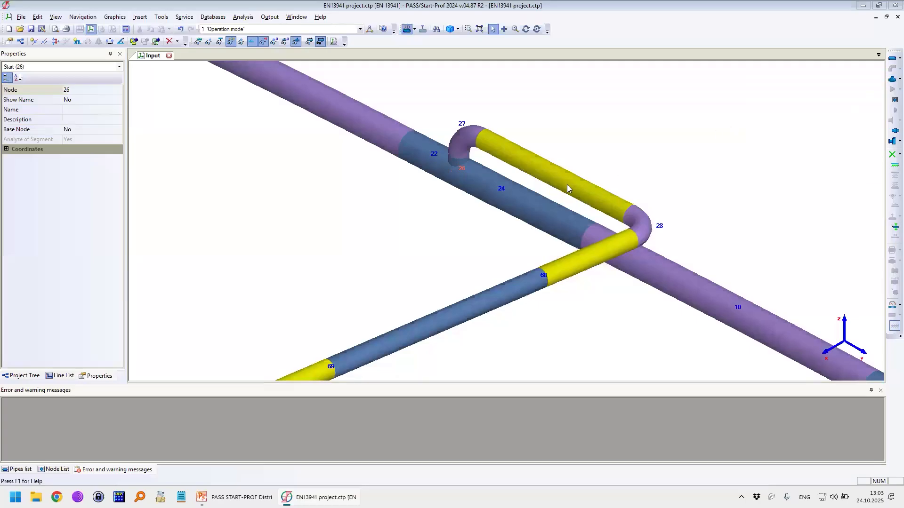
click(533, 74)
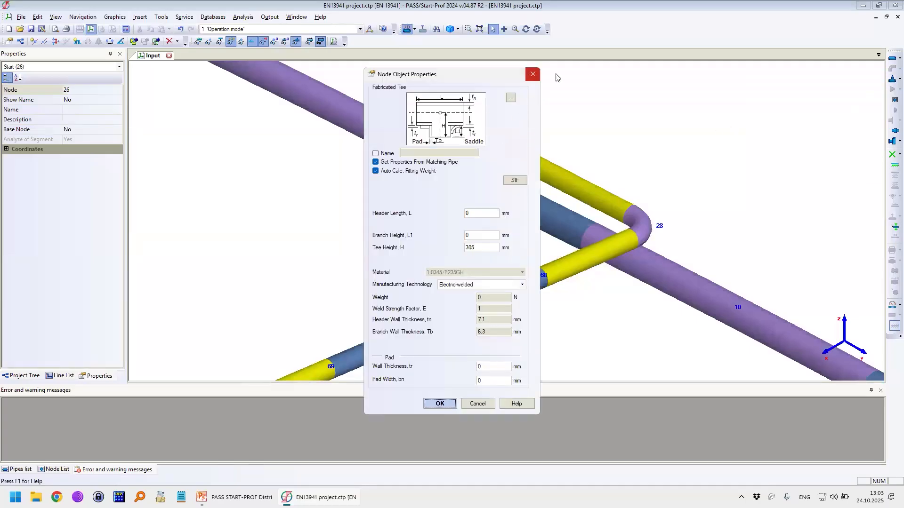
Step: Review the Stub-in properties and those of a new Extruded Outlet element for node 26, without inserting either
click(899, 78)
click(779, 102)
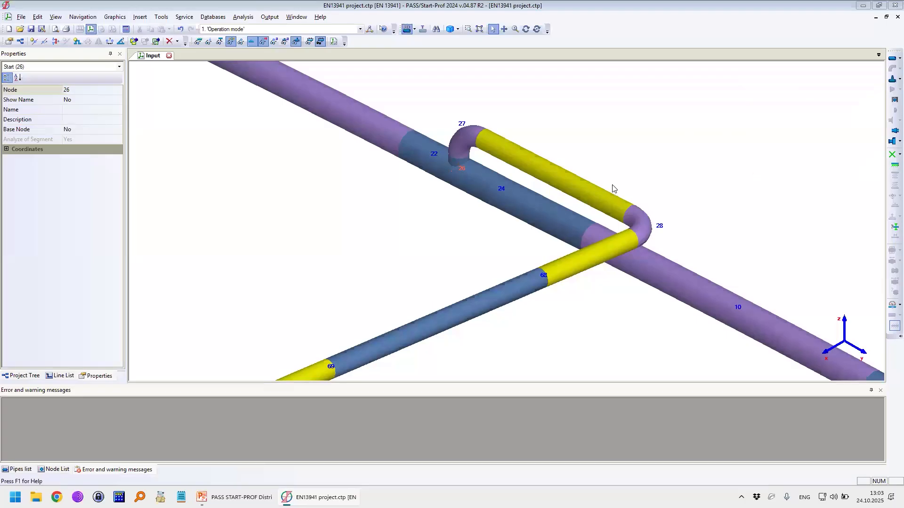
click(532, 132)
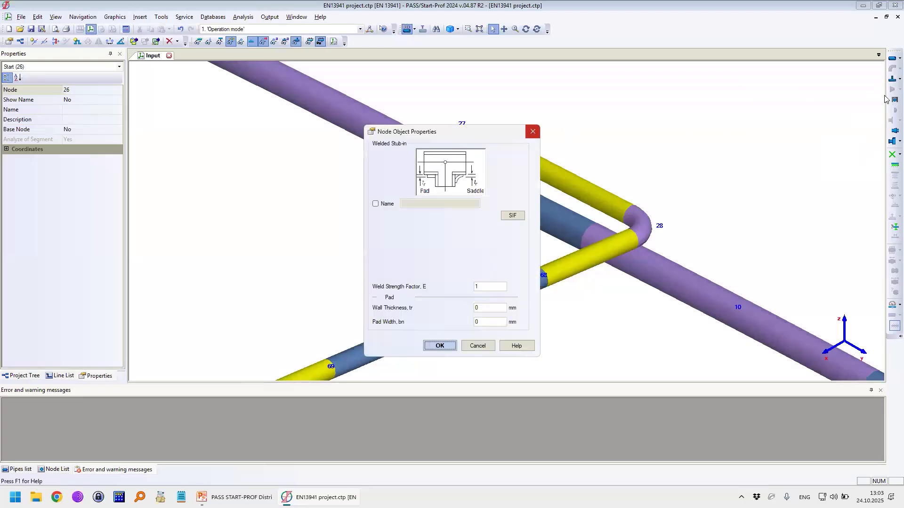
click(899, 78)
click(785, 113)
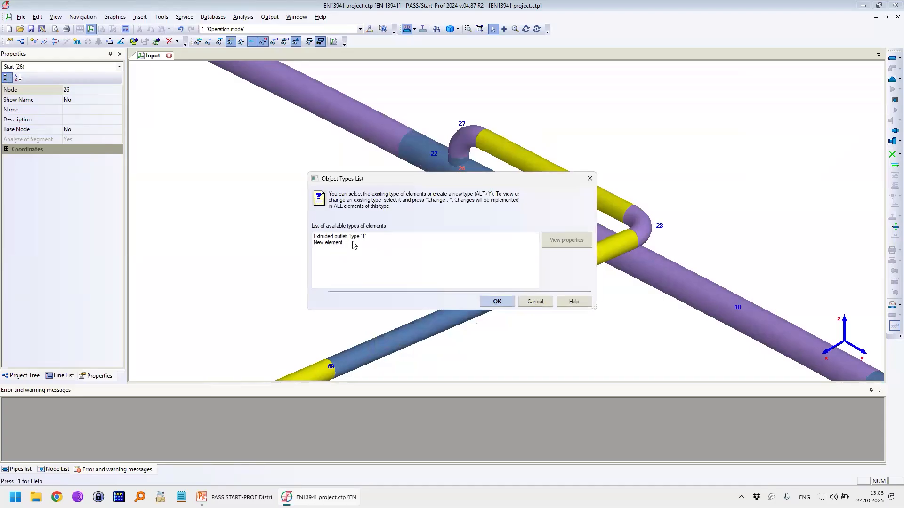
double_click(348, 243)
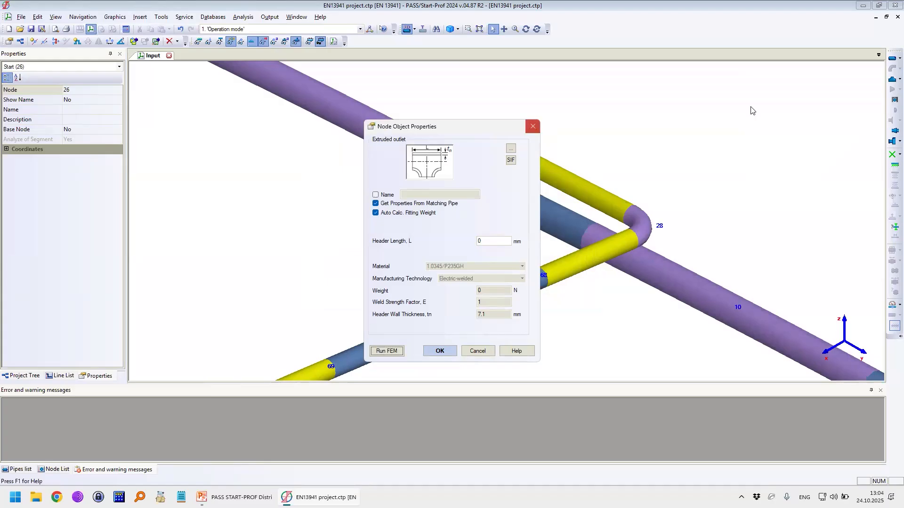
click(532, 126)
Step: For a fabricated tee at node 26, filter the tee database by standard EN 10253-4:2008 and material 1.4435/X2CrNiMo18-14-3
click(899, 79)
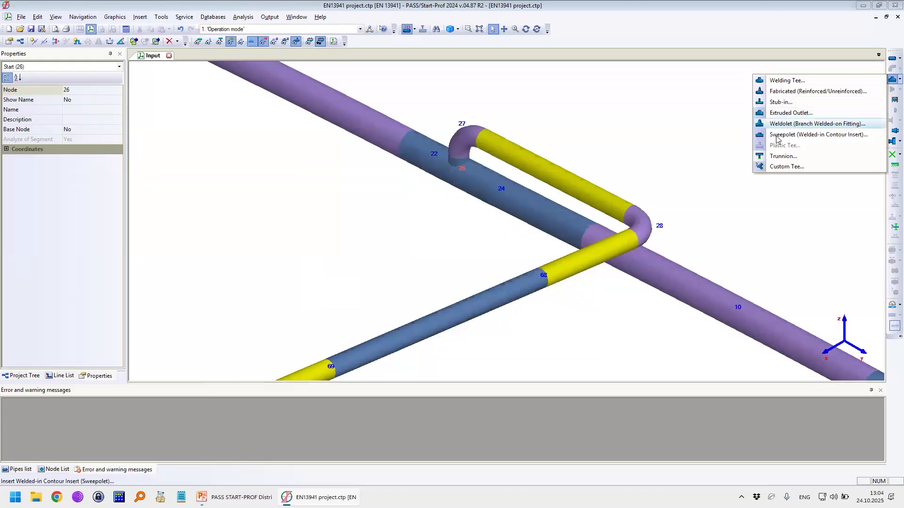
click(779, 93)
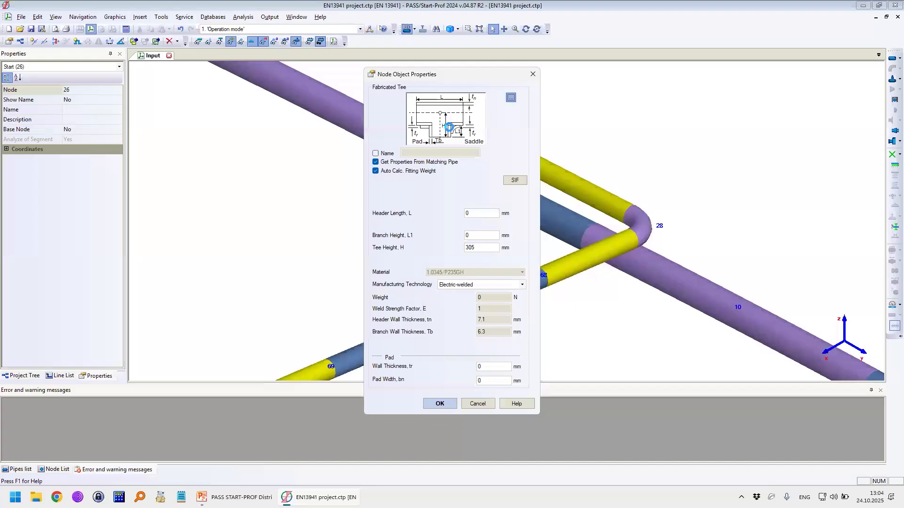
drag(417, 184, 199, 79)
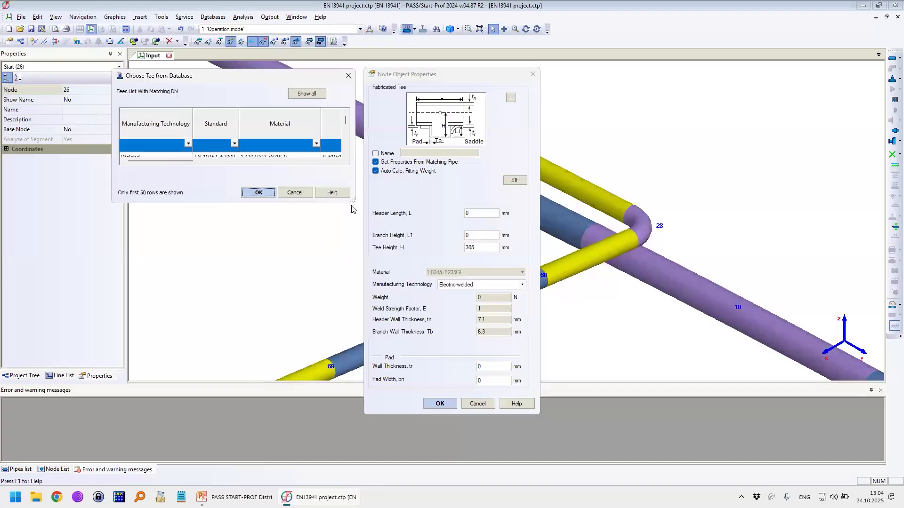
drag(352, 203, 681, 385)
click(234, 144)
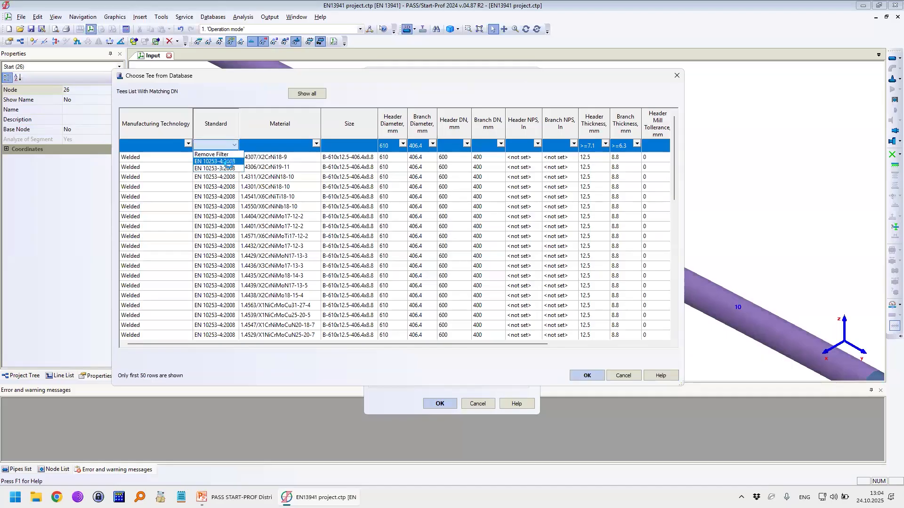
click(218, 162)
click(323, 145)
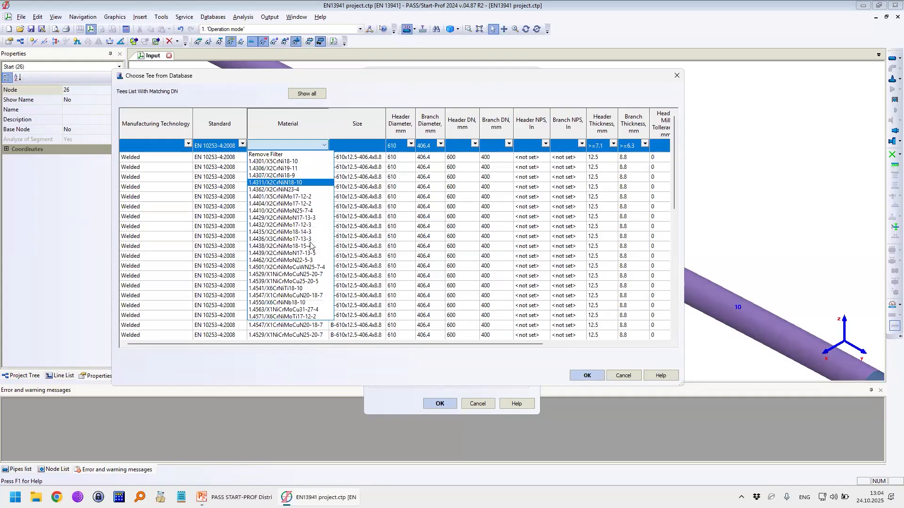
click(285, 232)
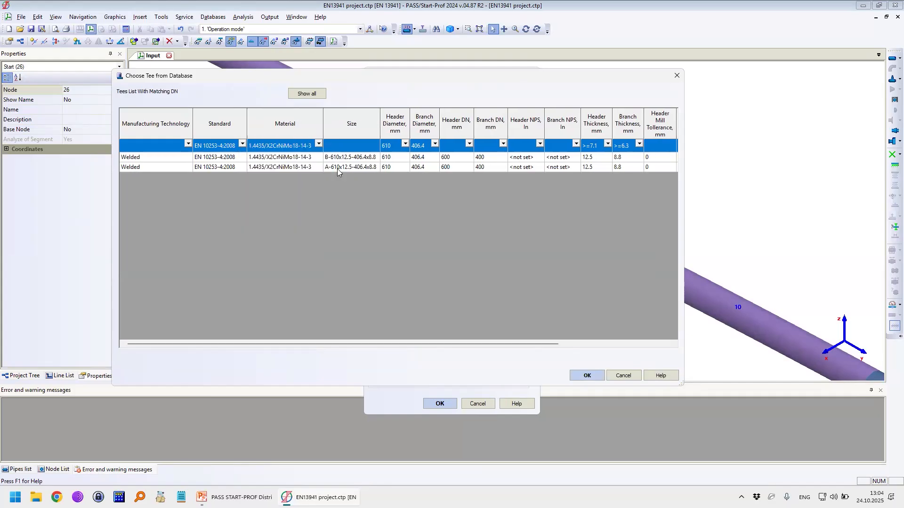
Step: Choose the A-610x12.5-406.4x8.8 tee from the database and insert it as the fabricated tee at node 26
click(382, 168)
key(Return)
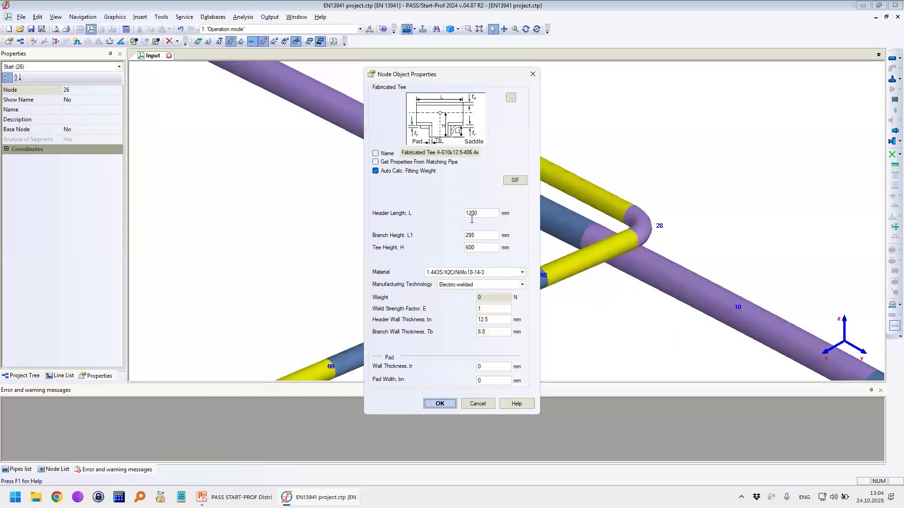
click(440, 404)
scroll(457, 156, up, 5)
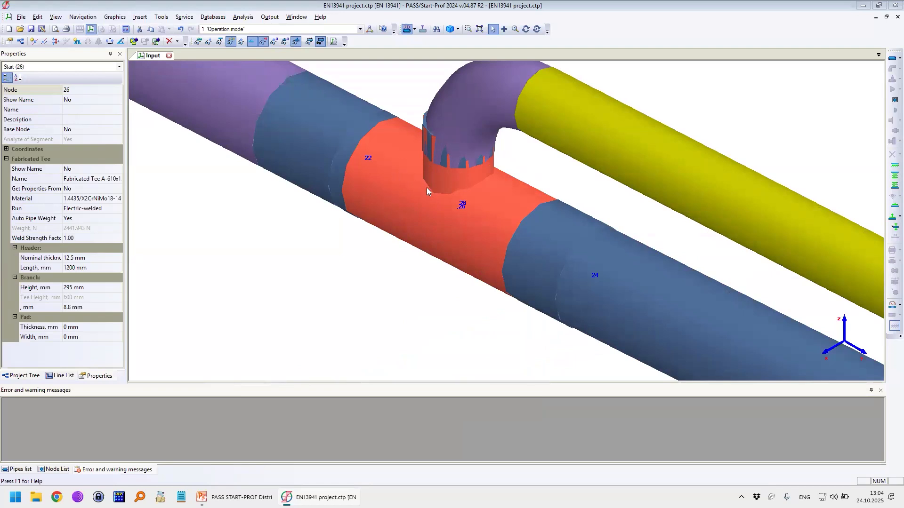
Step: Insert node 14 along the straight header pipe between nodes 62 and 9
scroll(442, 215, down, 10)
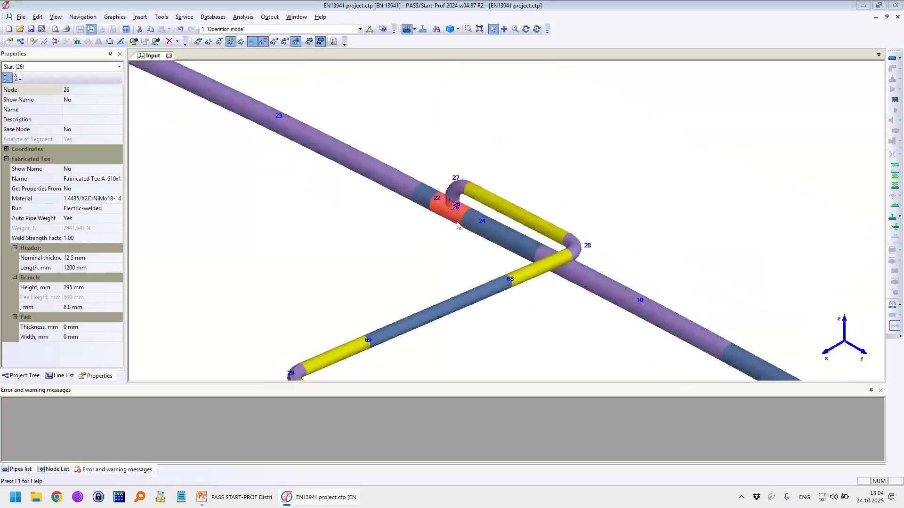
scroll(448, 224, up, 3)
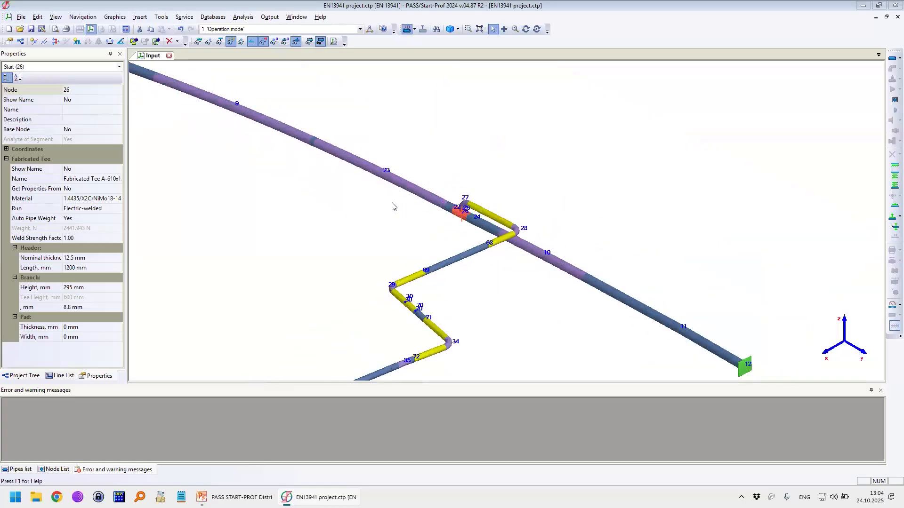
scroll(375, 191, up, 4)
middle_drag(367, 201, 508, 237)
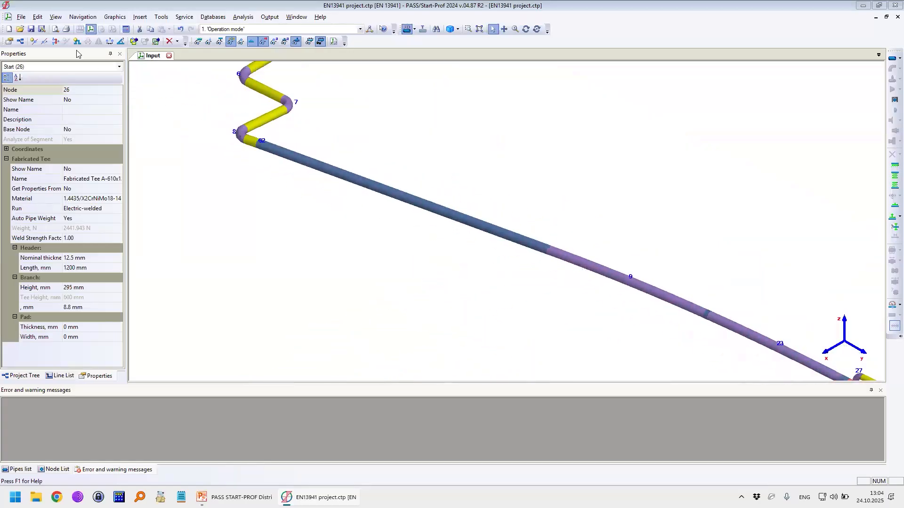
click(33, 42)
click(364, 188)
click(447, 325)
Step: Add a vertical pipe from node 14 to node 15 with DX 0, DY 0 and DZ 1 m, without inserting a tee
click(892, 58)
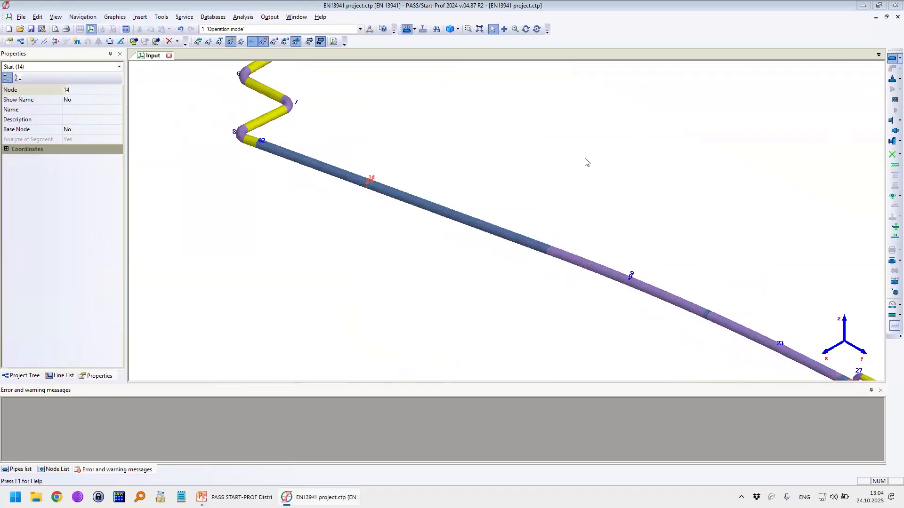
click(444, 264)
drag(289, 196, 238, 195)
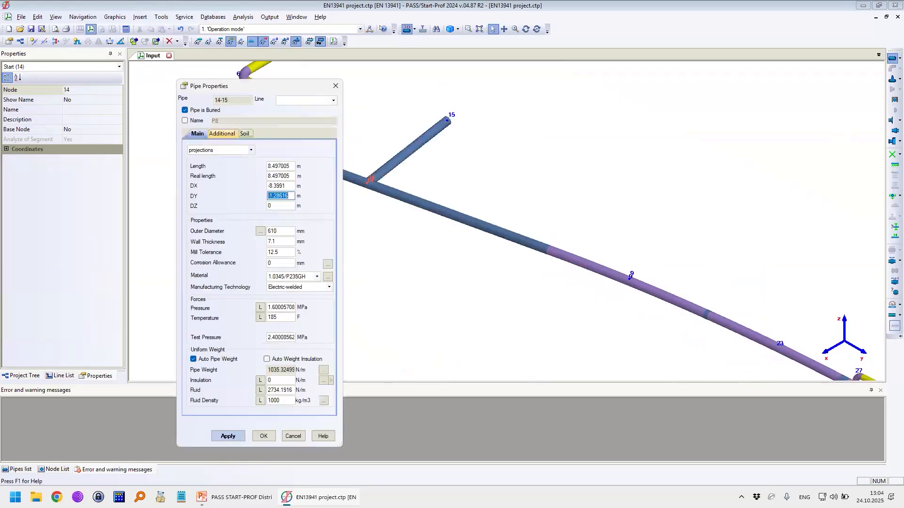
text(0)
key(shift+Tab)
text(0)
drag(289, 207, 261, 211)
text(1)
key(Return)
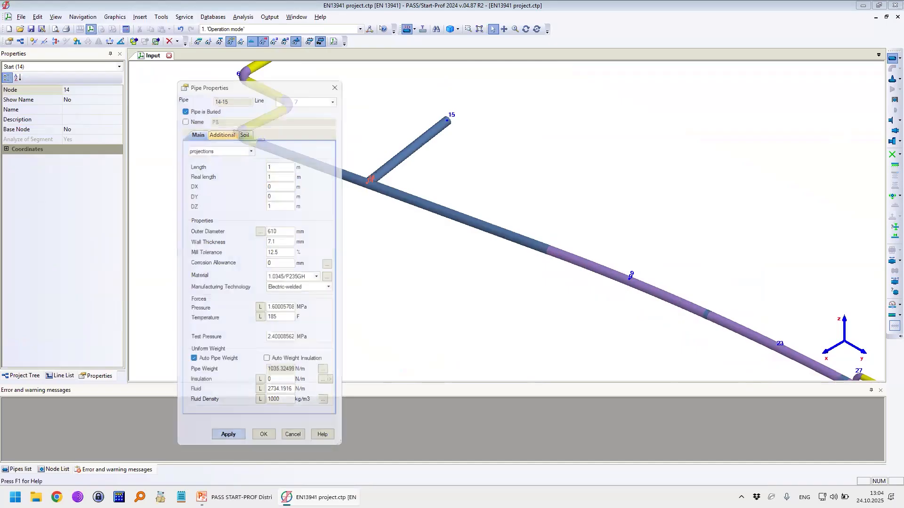
click(429, 284)
click(442, 305)
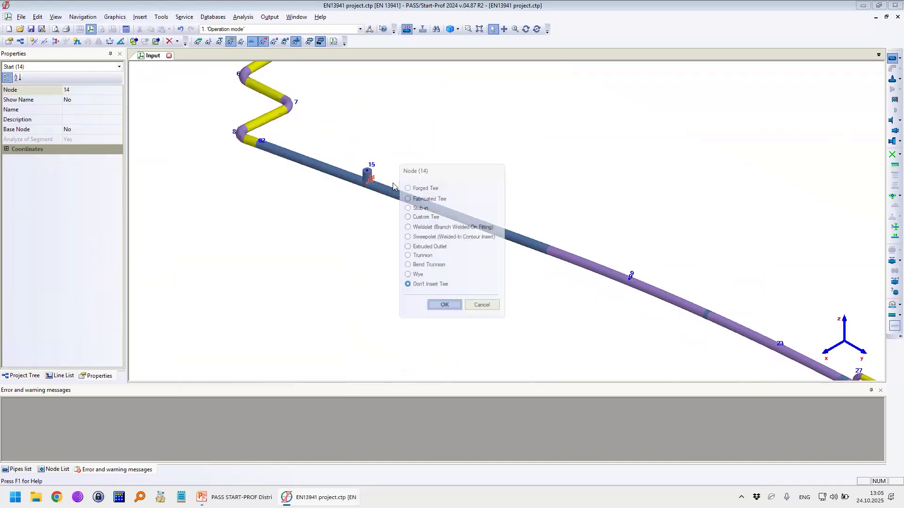
click(474, 265)
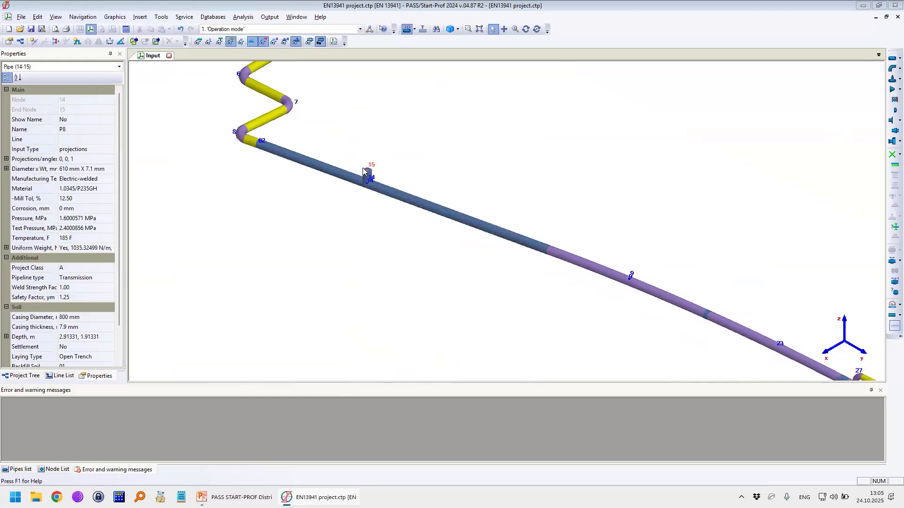
Step: Add a branch pipe from node 15 to node 16 with DX 10 m, DY 0 and DZ 0
click(368, 174)
click(368, 170)
click(892, 58)
click(439, 264)
drag(278, 205, 260, 212)
text(0)
click(277, 196)
double_click(277, 186)
text(1)
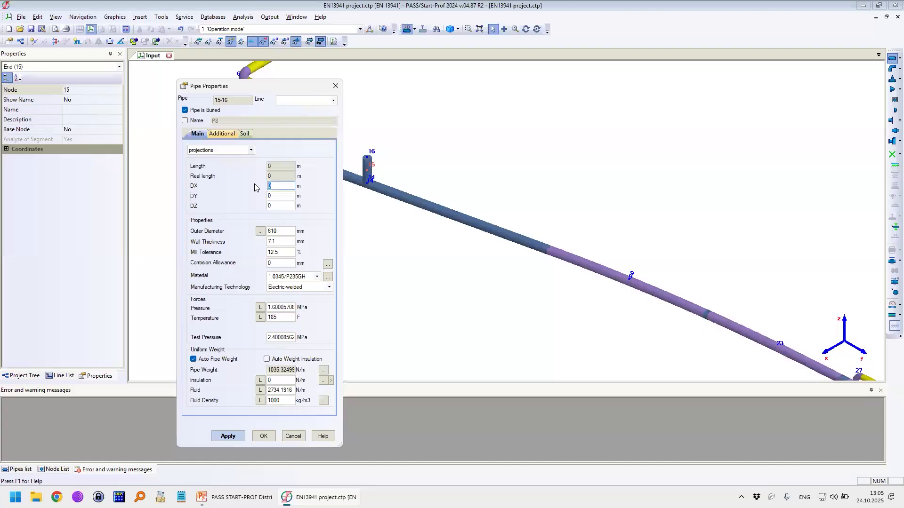
key(Return)
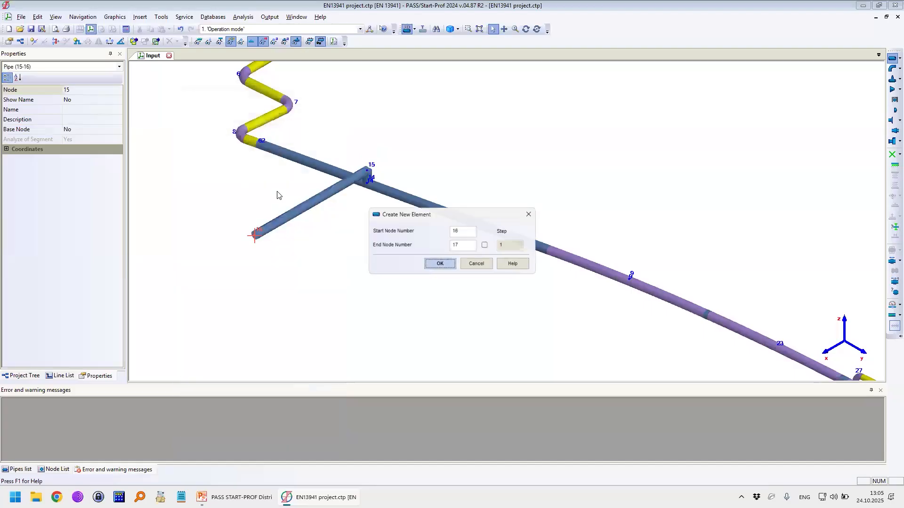
click(478, 265)
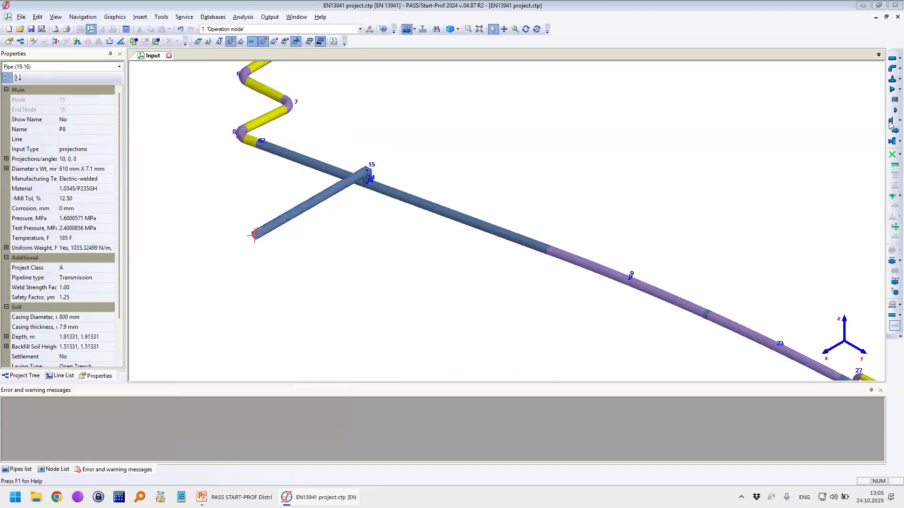
Step: Place a fixed anchor with default properties at the free end of the branch, node 16
key(Return)
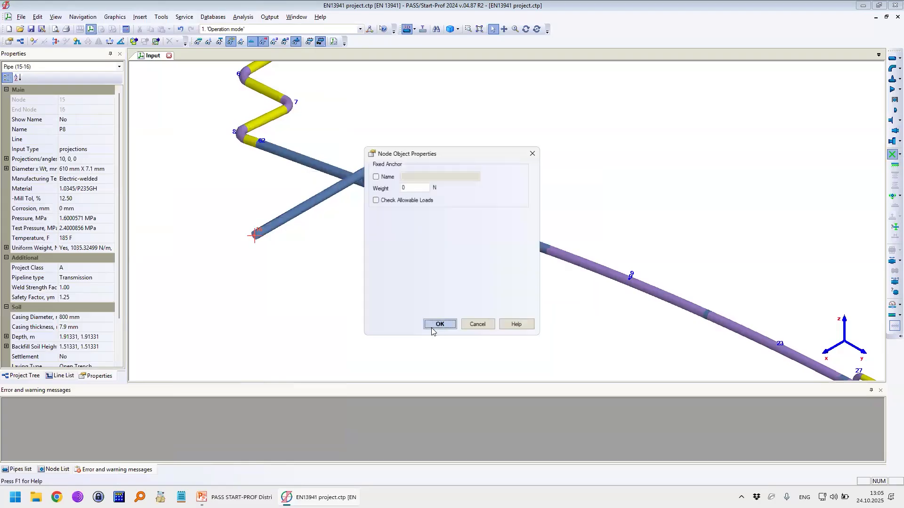
click(434, 324)
scroll(370, 177, up, 3)
scroll(234, 117, down, 3)
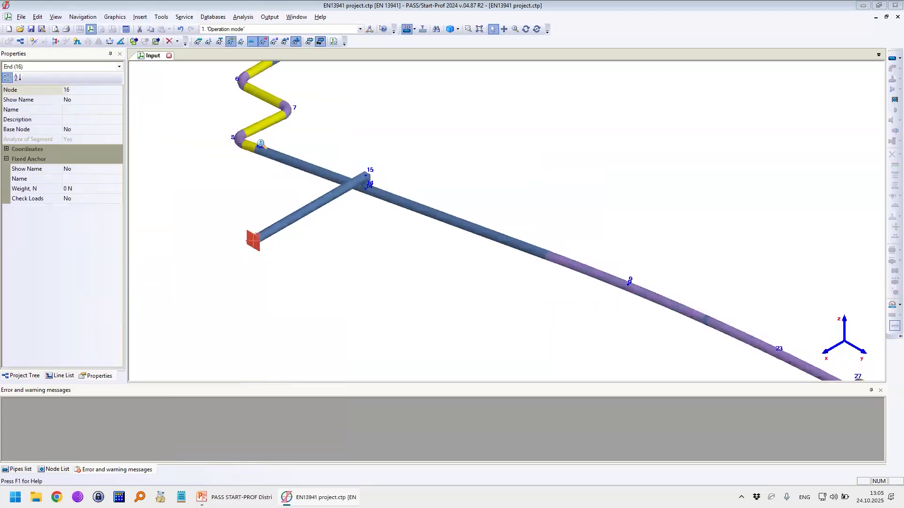
Step: Copy the forged elbow from node 8 and paste it at node 15, turning on node display for the operation
scroll(250, 141, up, 2)
click(248, 142)
right_click(246, 139)
click(269, 17)
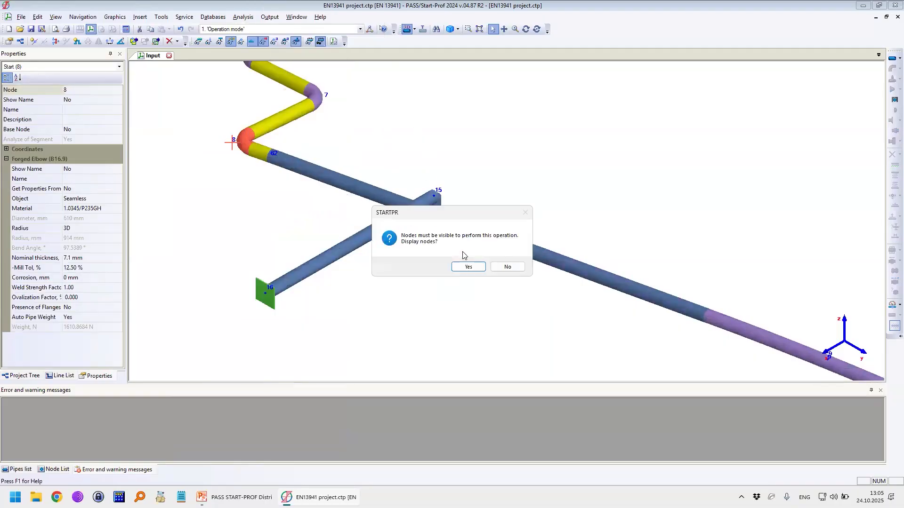
click(468, 264)
scroll(440, 199, up, 3)
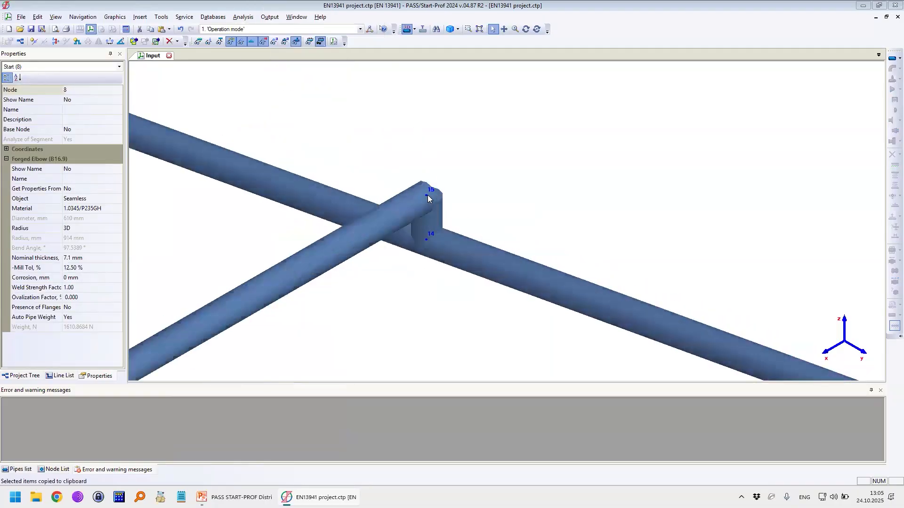
right_click(428, 196)
click(450, 28)
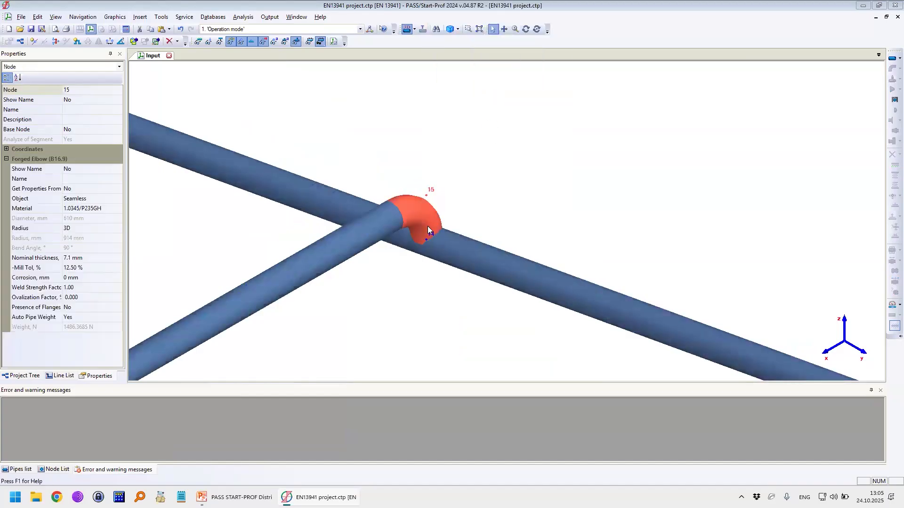
Step: Try to set the length of the vertical pipe 14-15 to 2 m, and look at its soil data
click(296, 42)
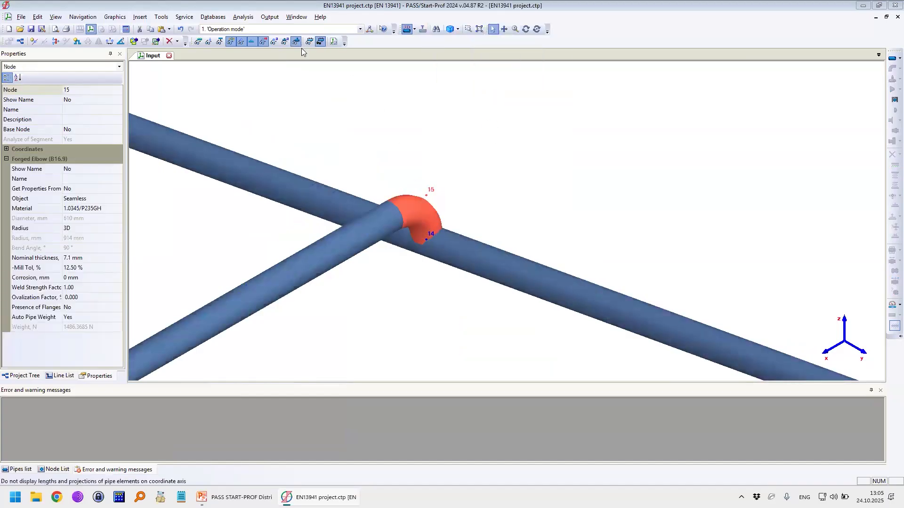
click(424, 227)
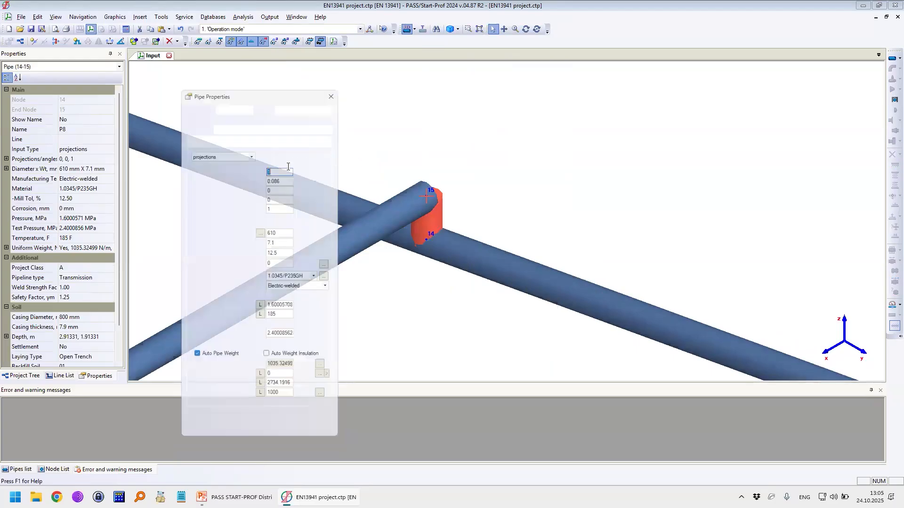
text(2)
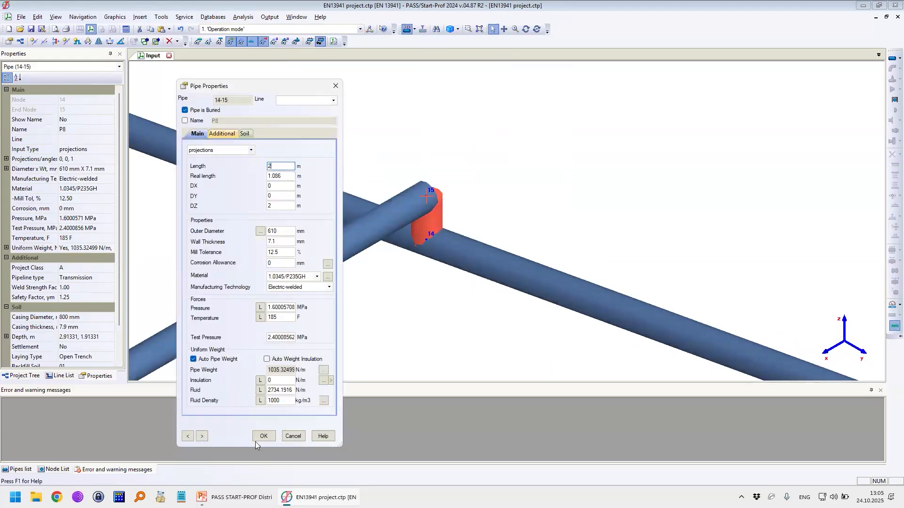
click(264, 436)
click(523, 267)
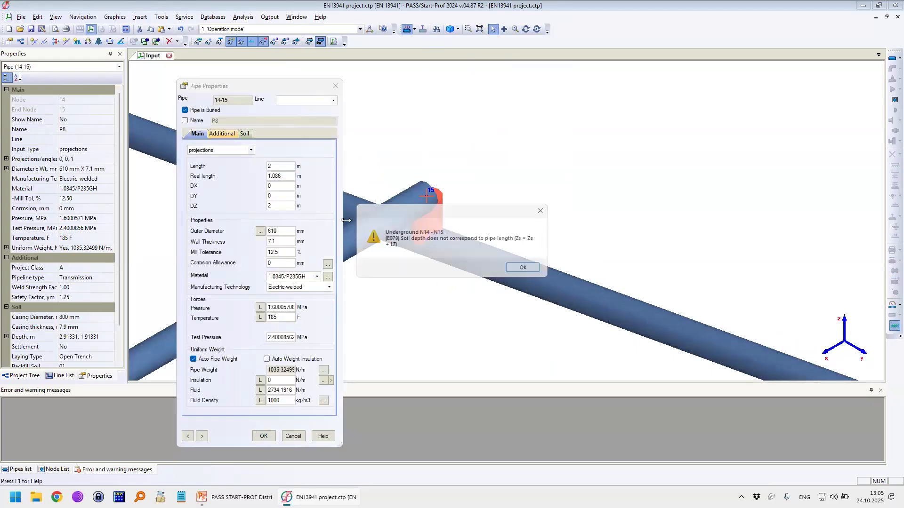
click(245, 134)
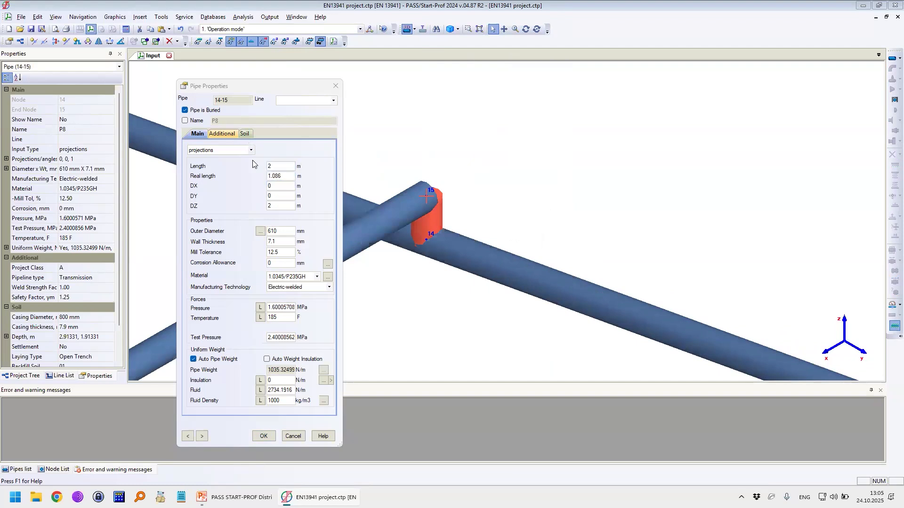
click(203, 134)
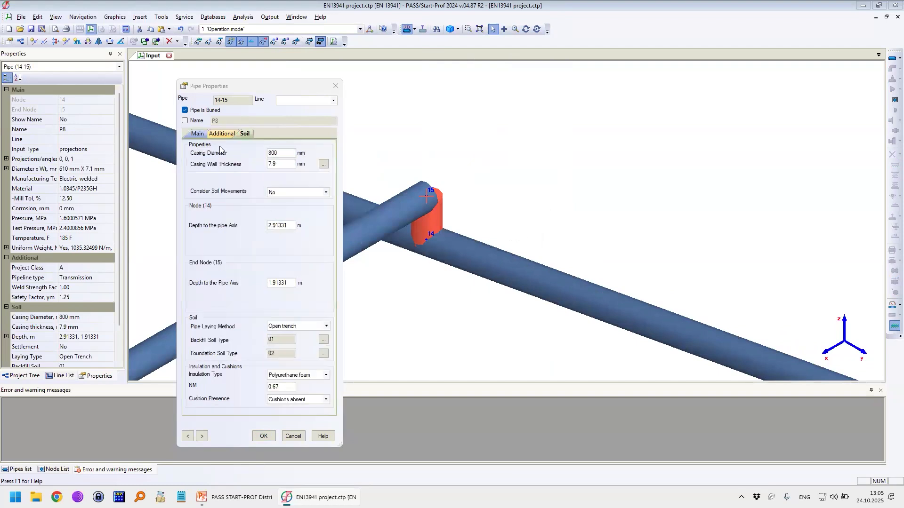
Step: Enter a length of 1.5 m for pipe 14-15 and check its soil depths against that length
drag(280, 166, 256, 165)
text(1.5)
click(264, 436)
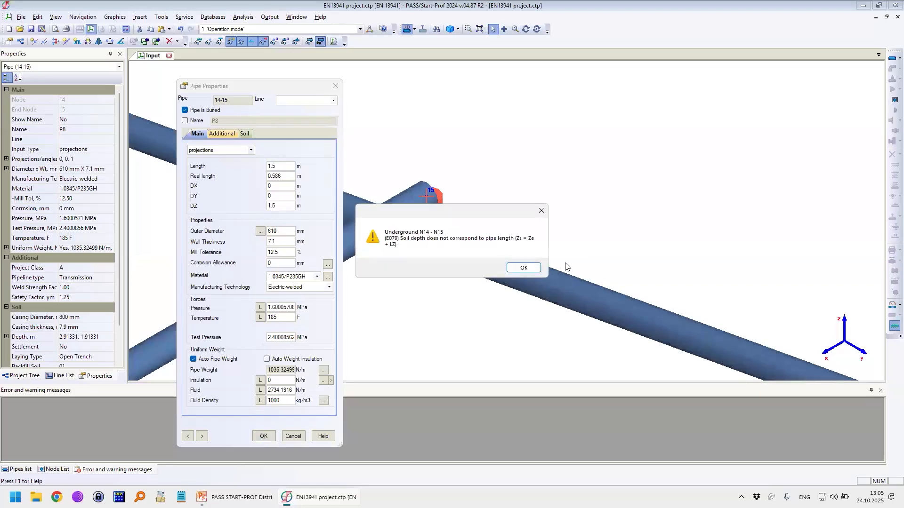
click(517, 268)
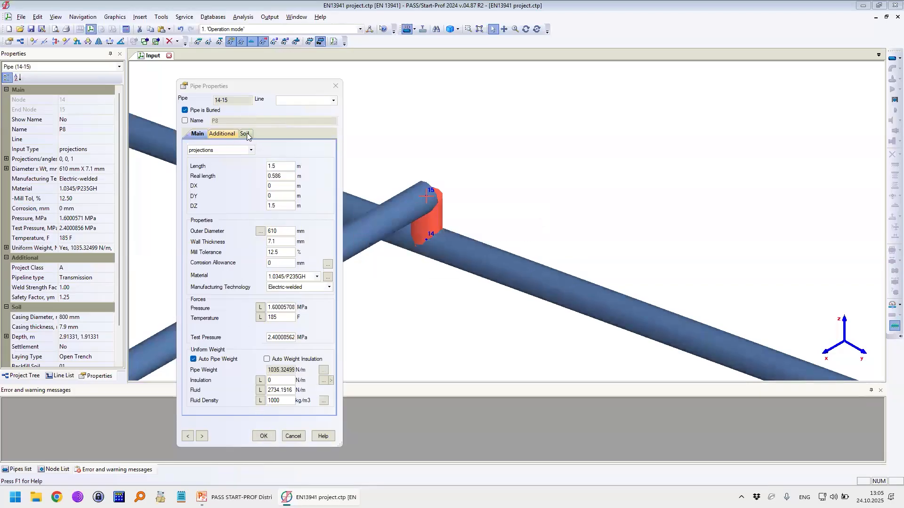
click(245, 134)
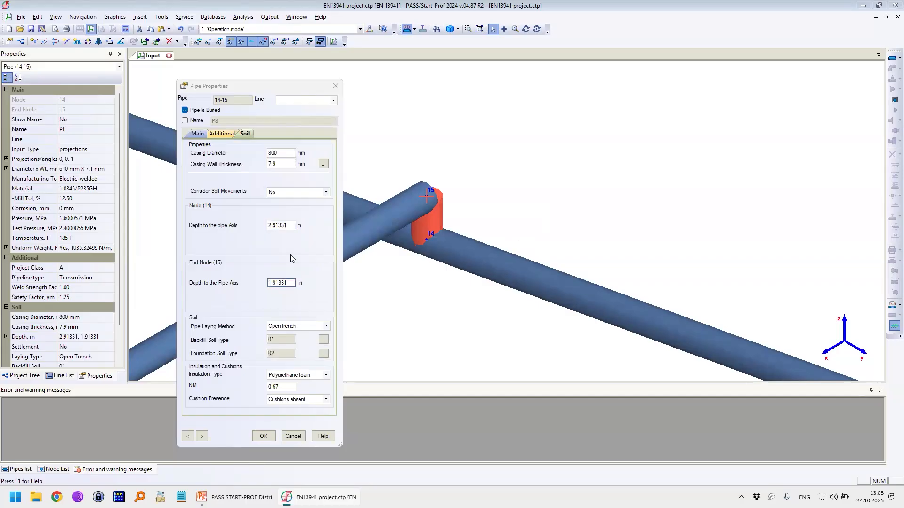
click(205, 134)
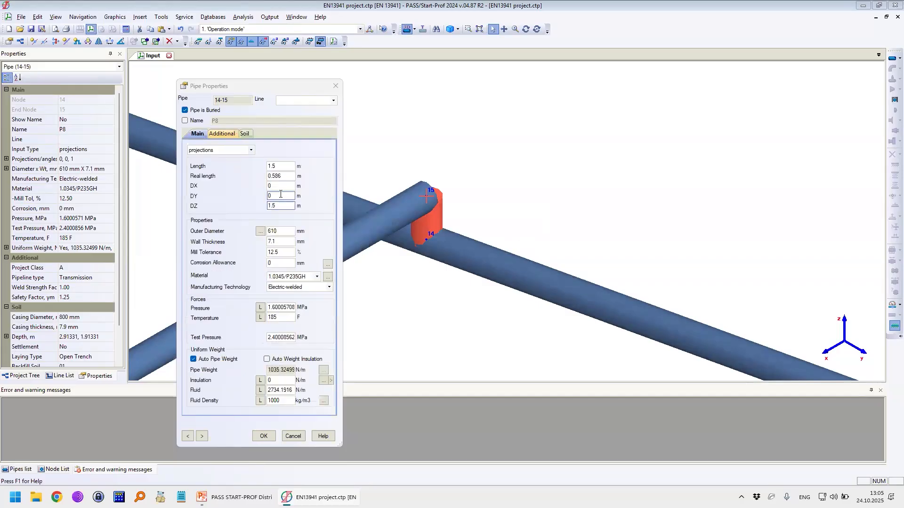
Step: Set pipe 14-15's depth to the pipe axis to 3.5 m at node 14 and 2 m at node 15, and display the elbow's real shape
click(246, 134)
double_click(288, 283)
text(2)
double_click(281, 226)
text(3.5)
click(263, 436)
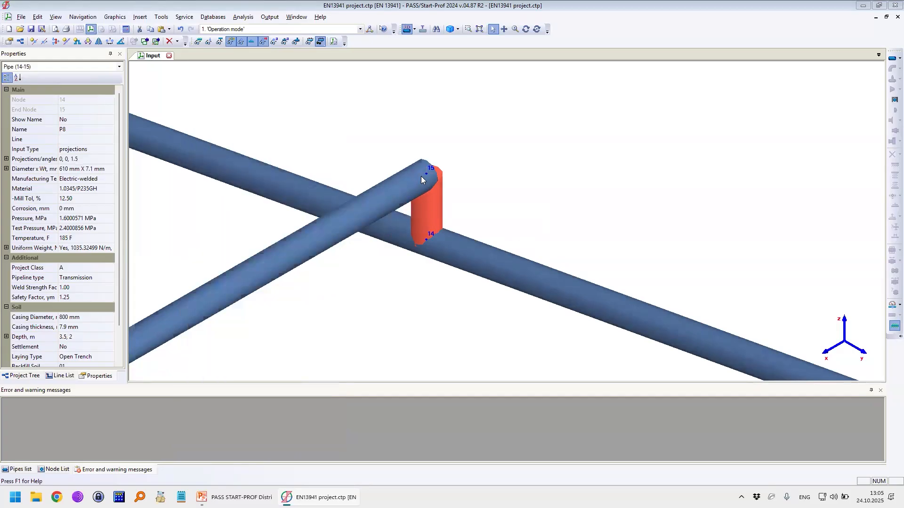
click(296, 41)
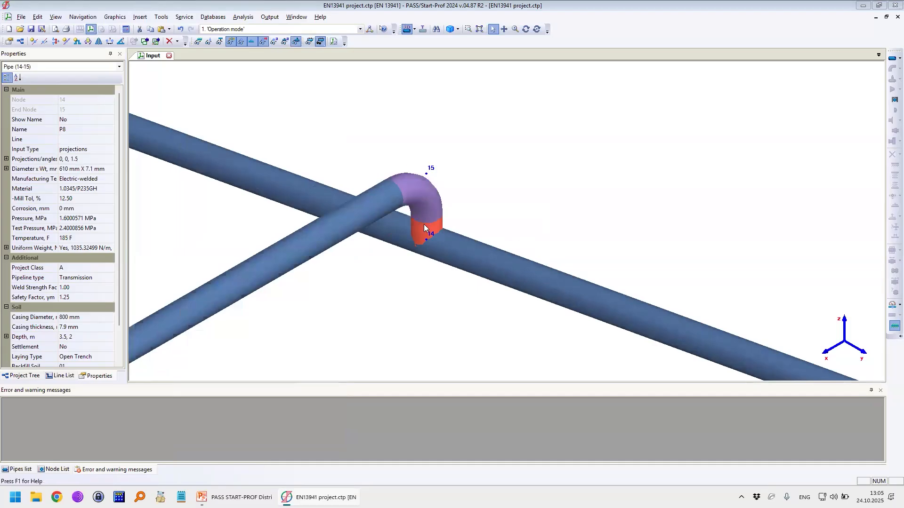
Step: Set the length of the anchored branch pipe 15-16 to 20 m
click(425, 190)
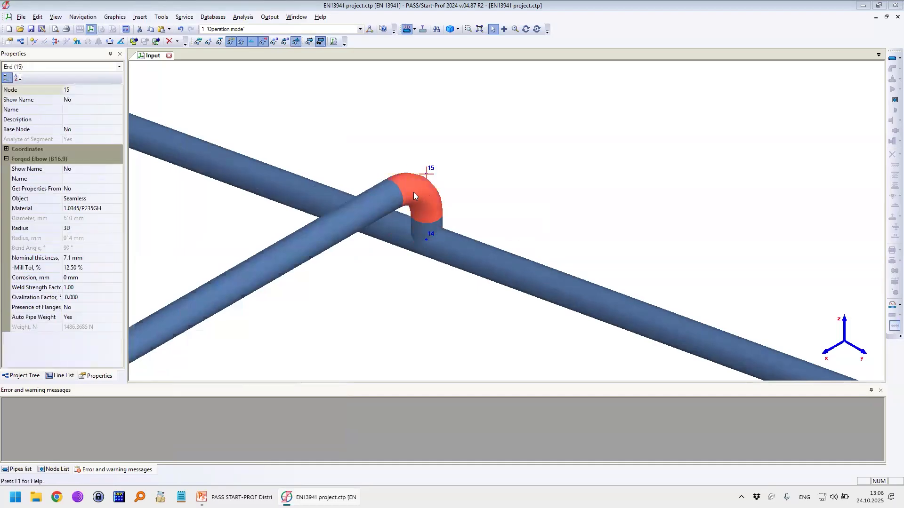
scroll(413, 192, down, 5)
scroll(333, 165, up, 5)
scroll(332, 165, up, 2)
click(333, 165)
click(751, 291)
scroll(751, 291, down, 4)
middle_drag(742, 305, 599, 247)
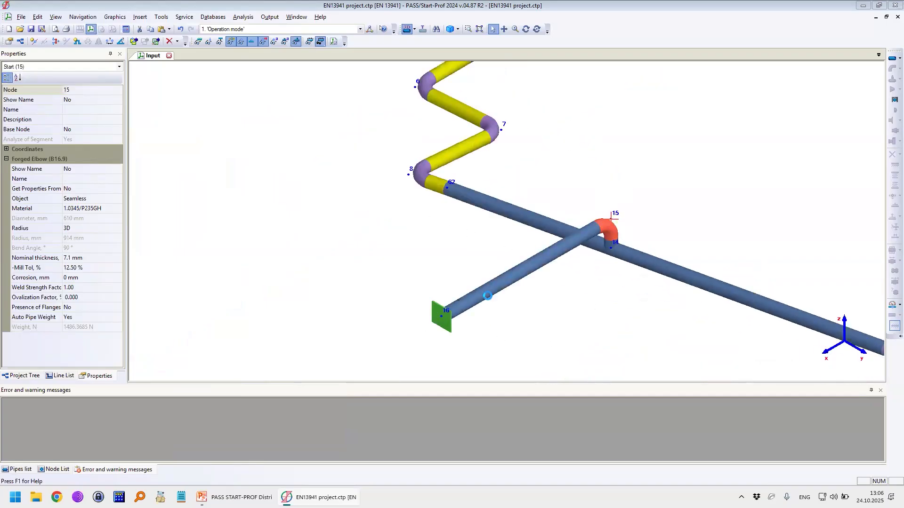
click(484, 293)
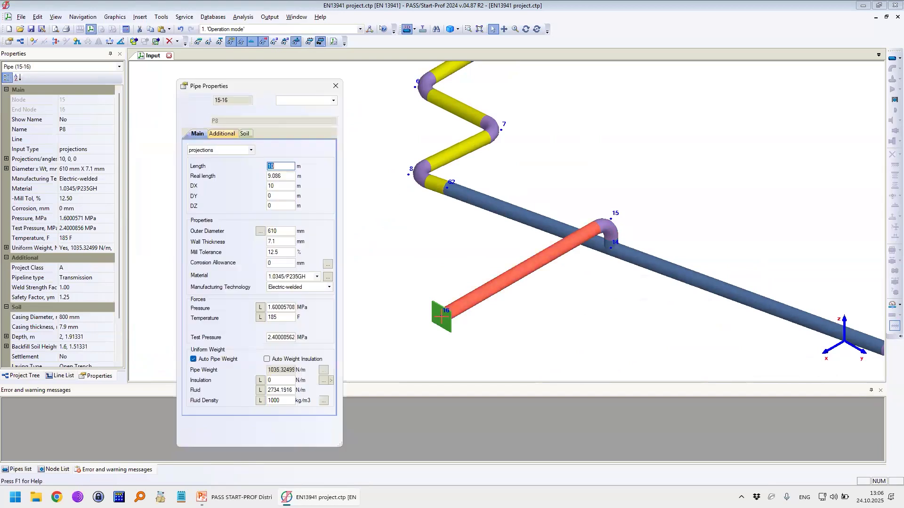
text(20)
key(Return)
Step: Insert node 81 along pipe 15-16, 10.099 m from node 15
click(34, 41)
click(457, 234)
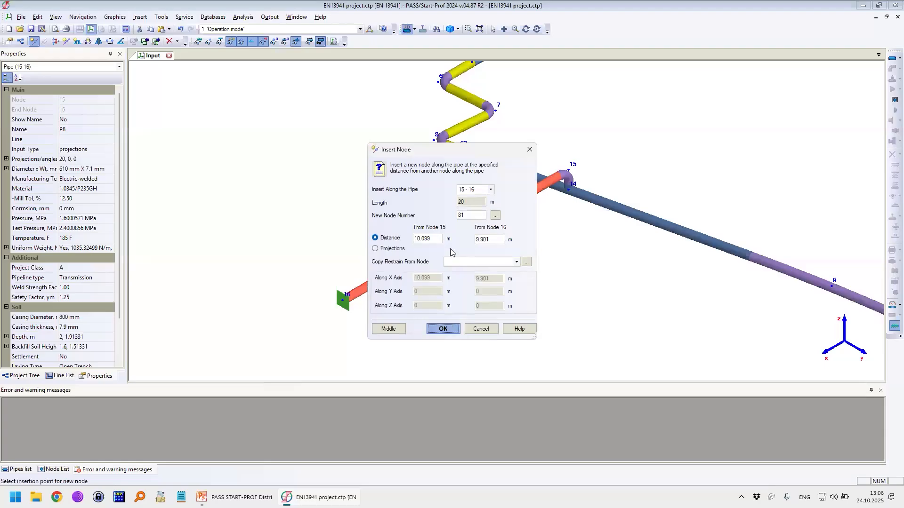
key(Return)
Step: Insert a U-shaped pipe loop at node 81 with a 5 m length and a 5 m leg
click(77, 41)
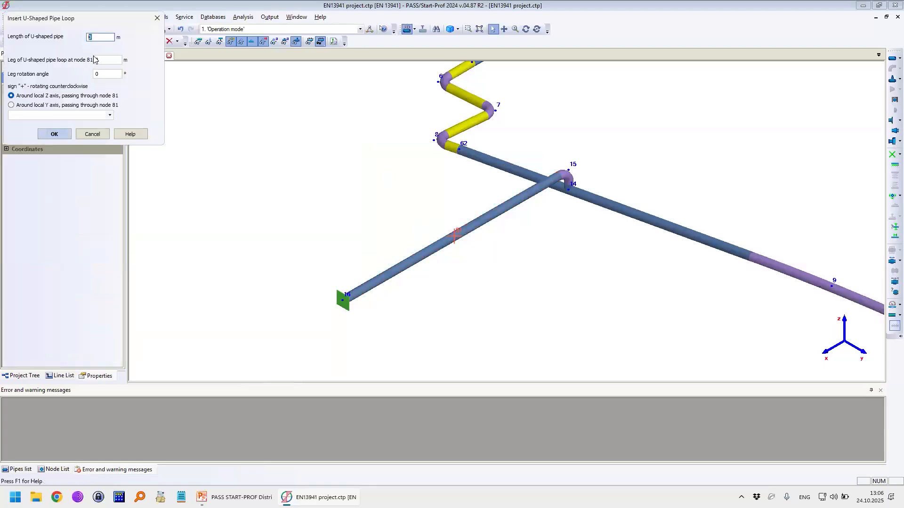
text(5)
key(Tab)
text(5)
click(102, 74)
key(Return)
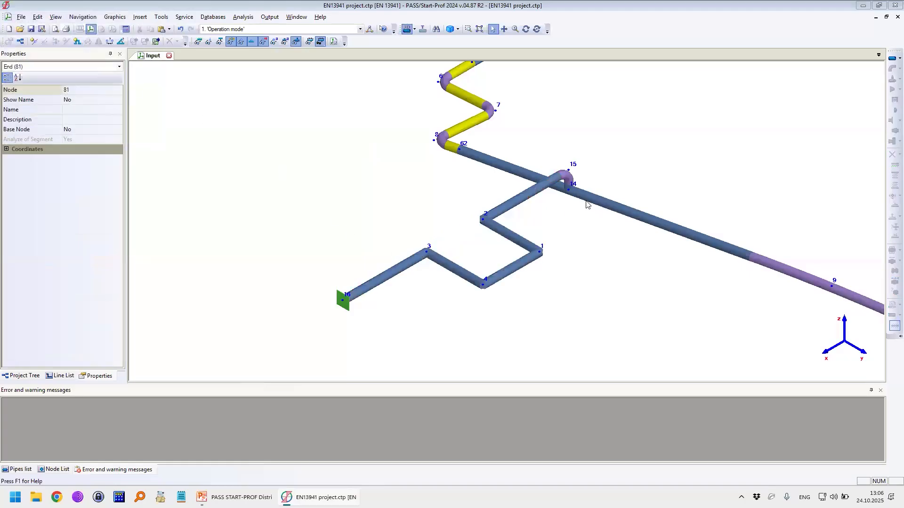
Step: Copy the forged elbow from node 15 to the U-loop corner nodes 2, 1, 4 and 3
click(568, 178)
key(ctrl+c)
click(484, 220)
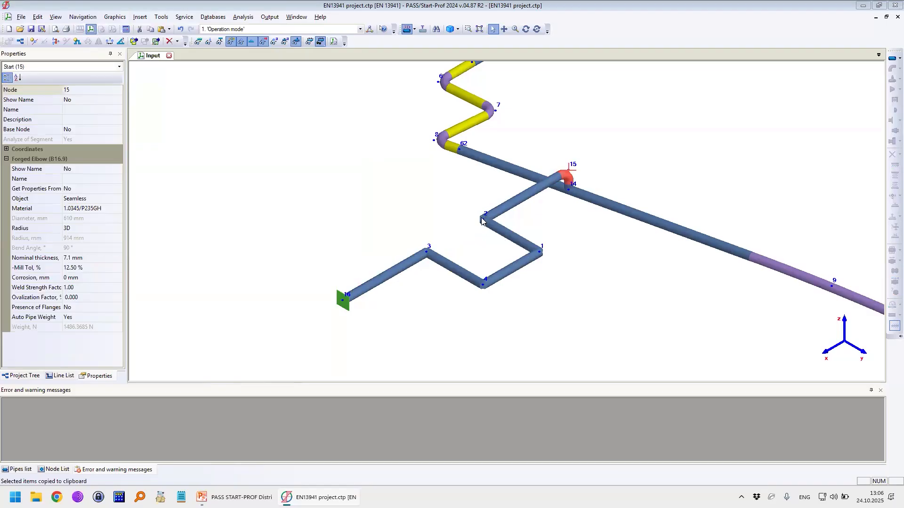
key(ctrl+v)
click(532, 253)
key(ctrl+v)
click(482, 284)
key(ctrl+v)
click(426, 251)
key(ctrl+v)
scroll(574, 212, down, 2)
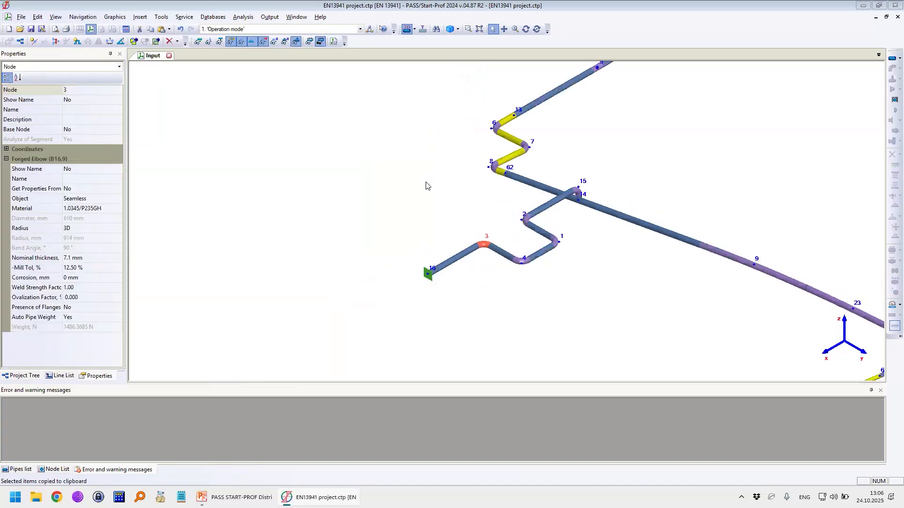
middle_drag(400, 170, 404, 180)
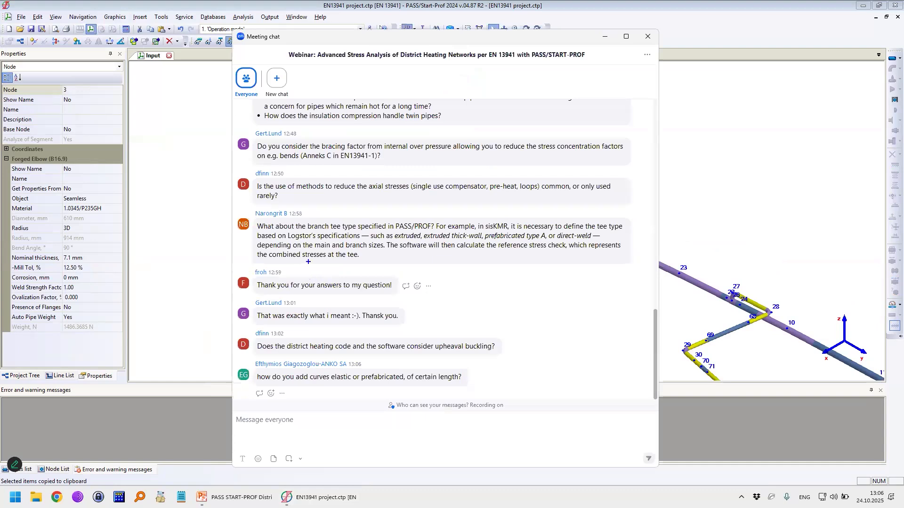
Step: Delete the long radius bend at node 9 on the main pipeline
drag(272, 302, 335, 303)
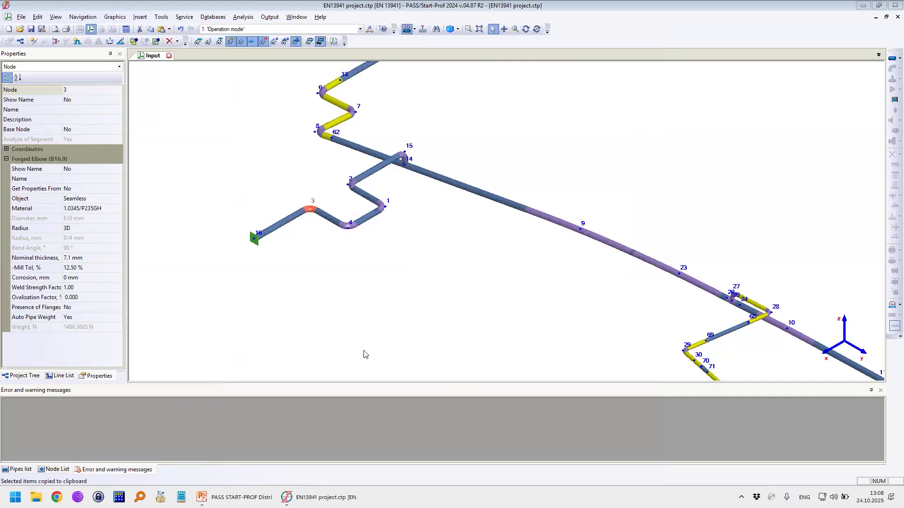
middle_drag(540, 215, 437, 201)
click(477, 215)
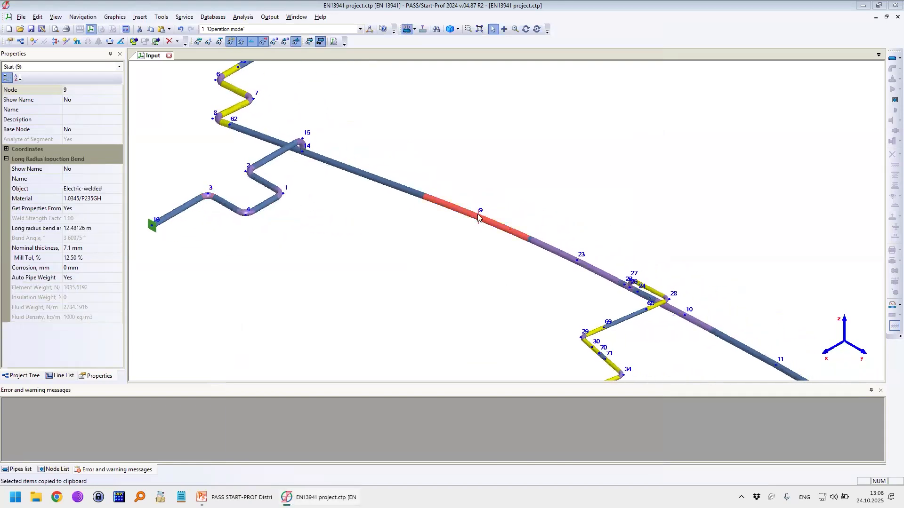
scroll(477, 214, up, 4)
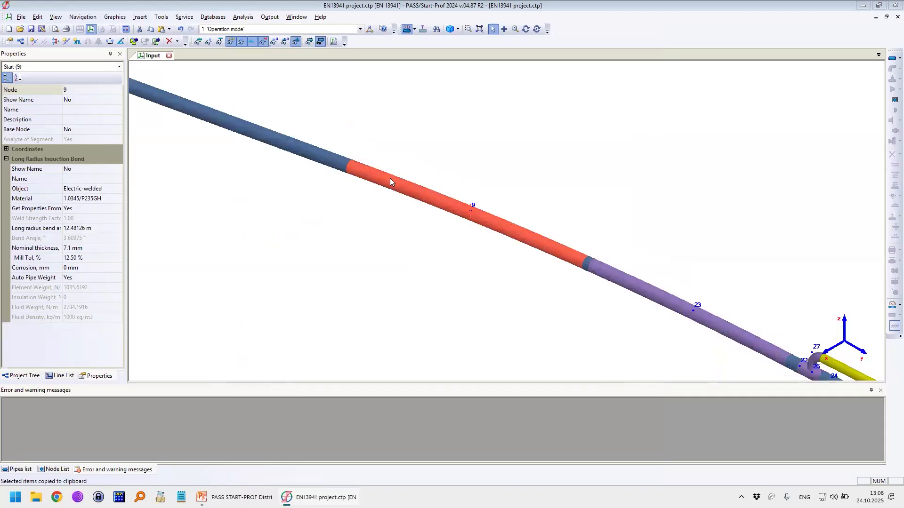
key(Delete)
click(431, 265)
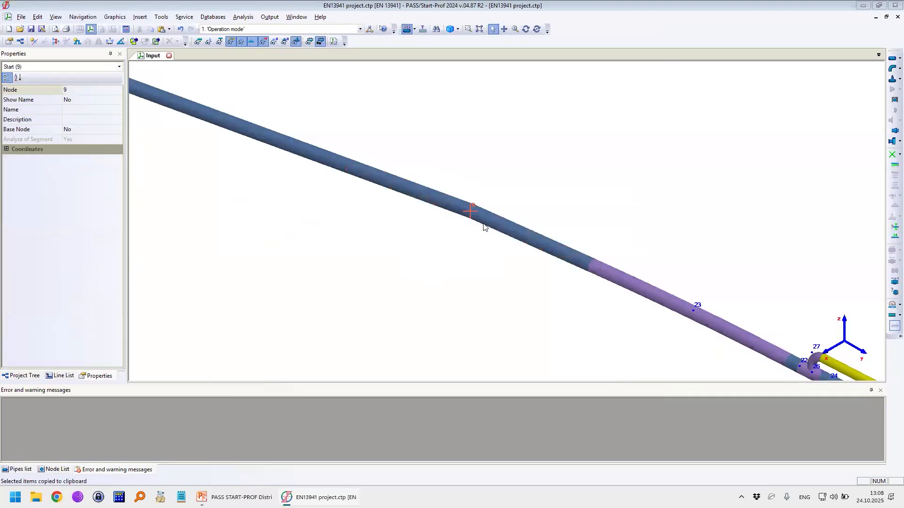
Step: Measure the angle between pipes 9-23 and 14-9 and inspect their junction at node 9 up close
click(485, 219)
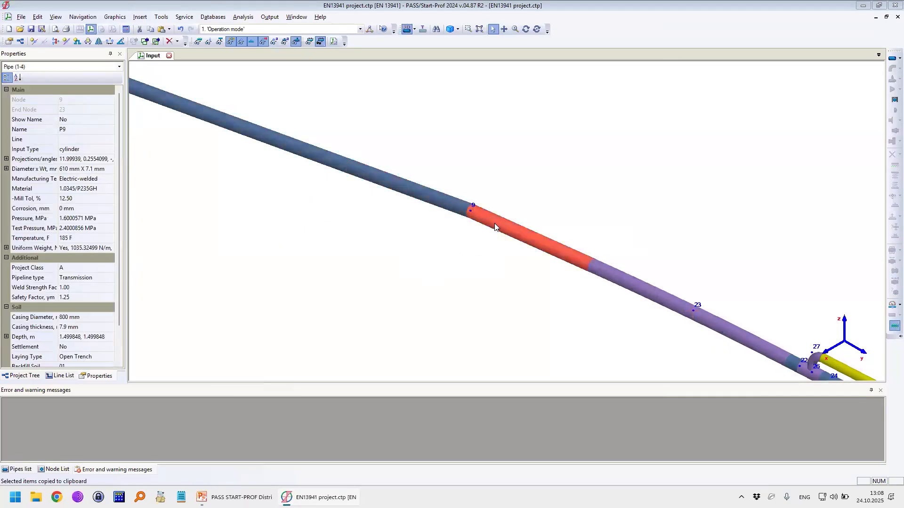
click(470, 213)
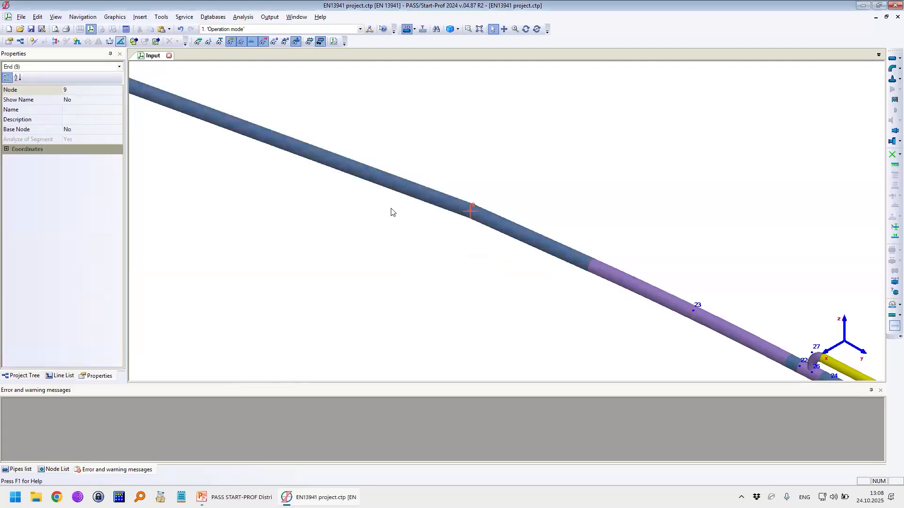
click(121, 42)
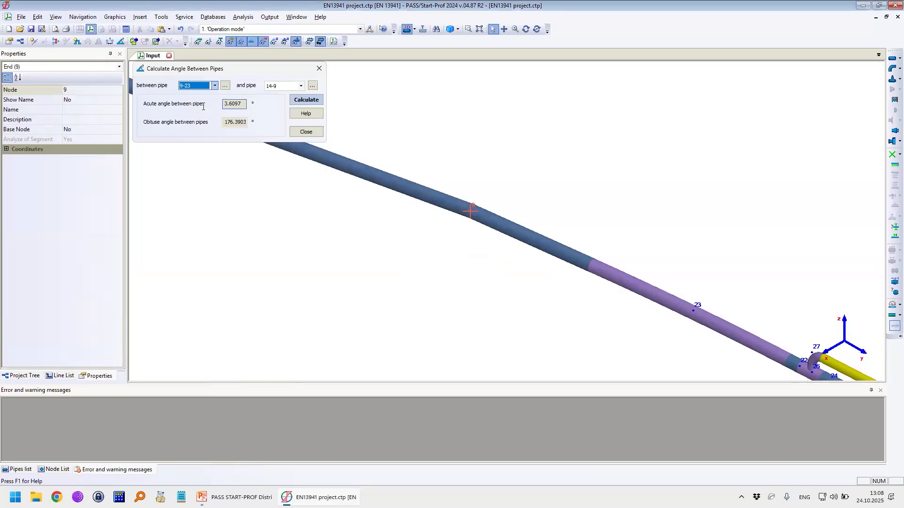
click(319, 69)
click(526, 30)
drag(523, 129, 478, 194)
scroll(479, 186, up, 3)
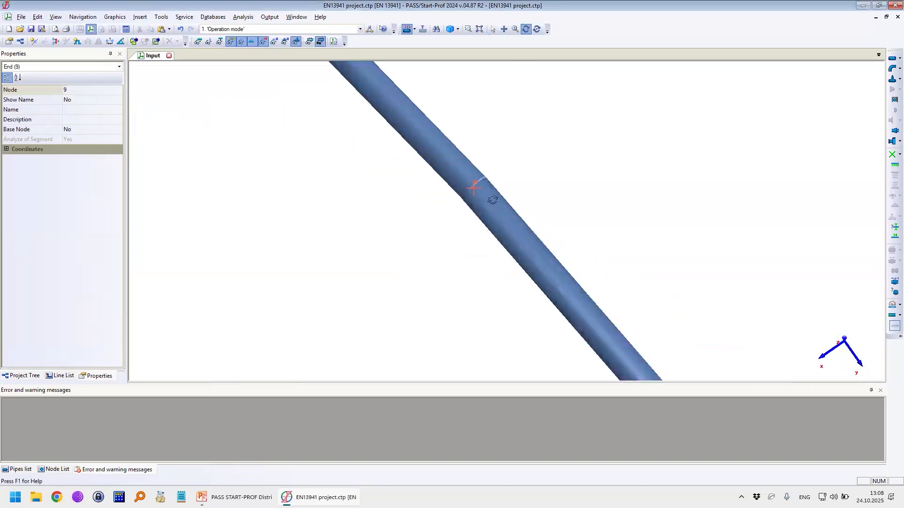
scroll(518, 198, down, 3)
scroll(492, 176, up, 1)
key(Escape)
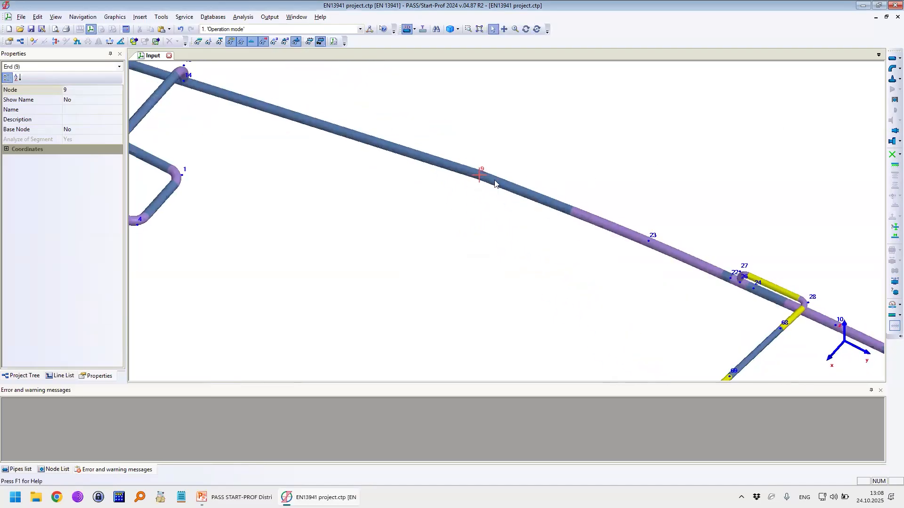
Step: Open the properties for a new elastic bend at node 9, keeping the model in view
click(493, 179)
click(441, 166)
click(479, 176)
click(480, 176)
click(897, 69)
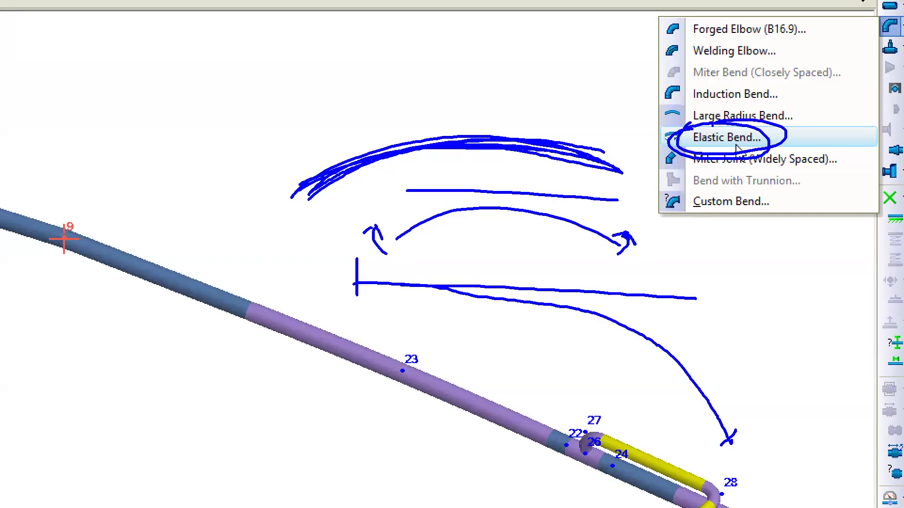
key(Escape)
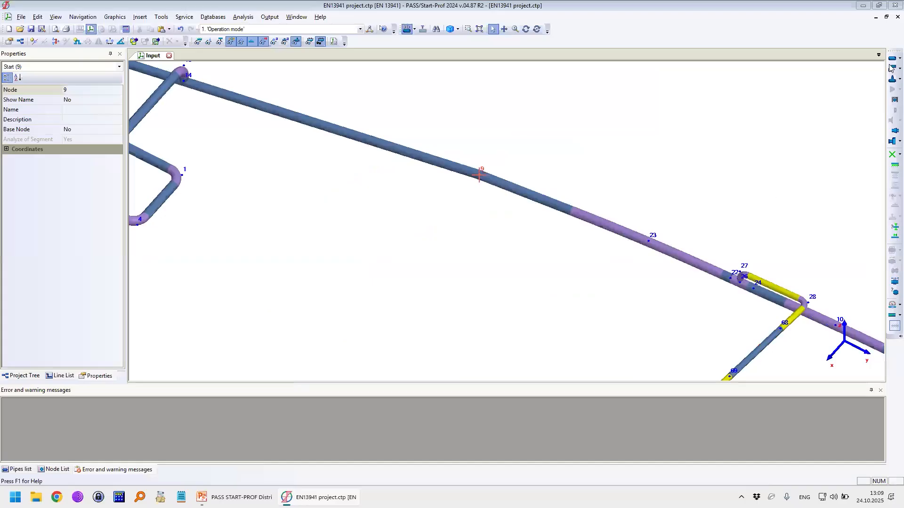
click(897, 69)
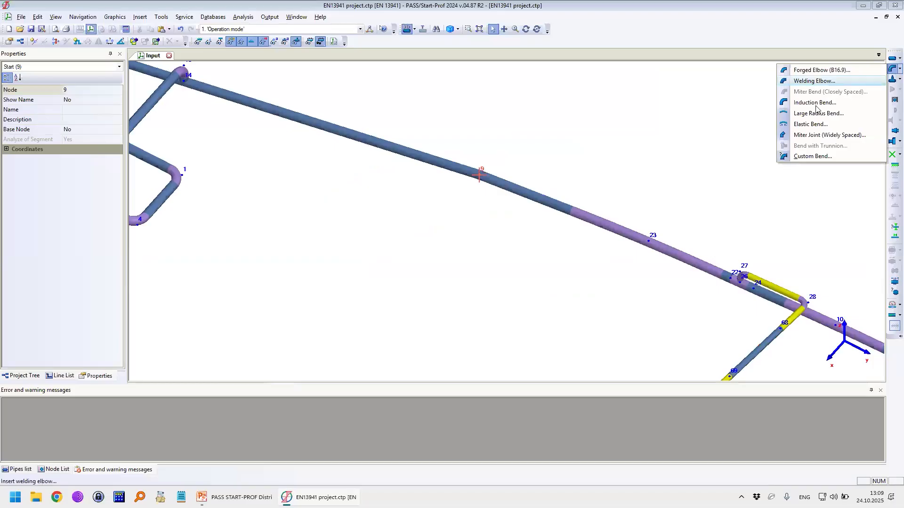
click(805, 125)
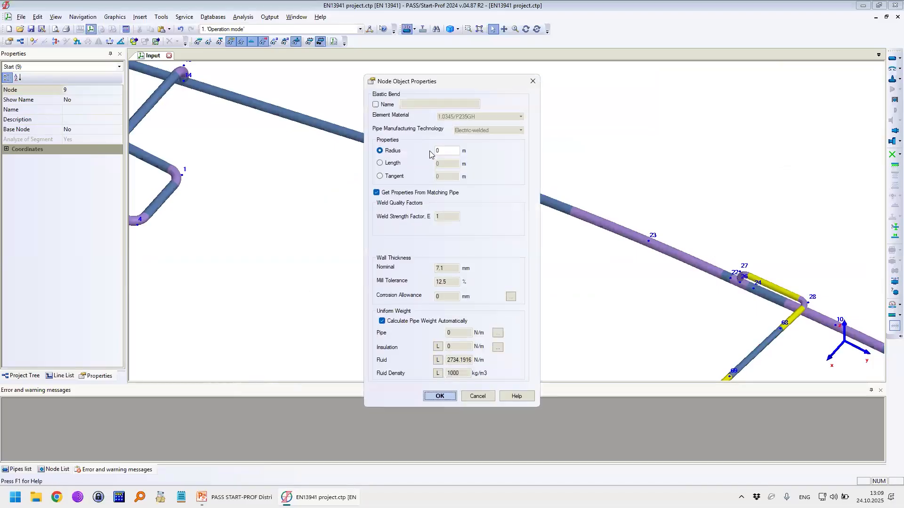
drag(458, 83, 634, 89)
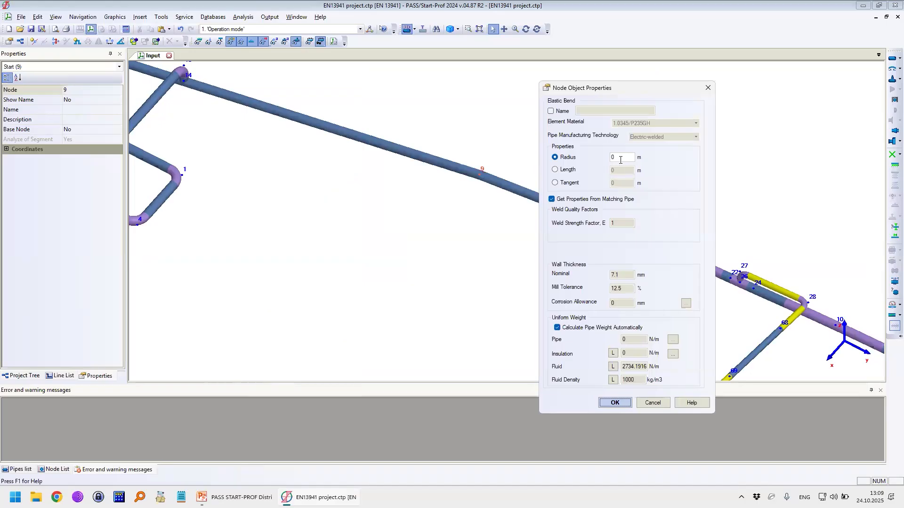
Step: Compare the radius, length and tangent definition options and consult the help topic on elastic bends
click(569, 170)
click(568, 183)
click(568, 159)
click(567, 184)
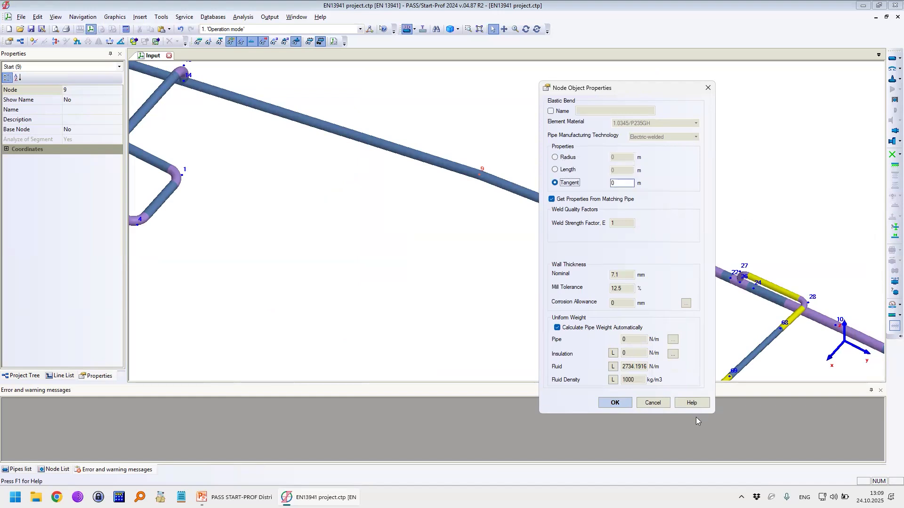
click(693, 403)
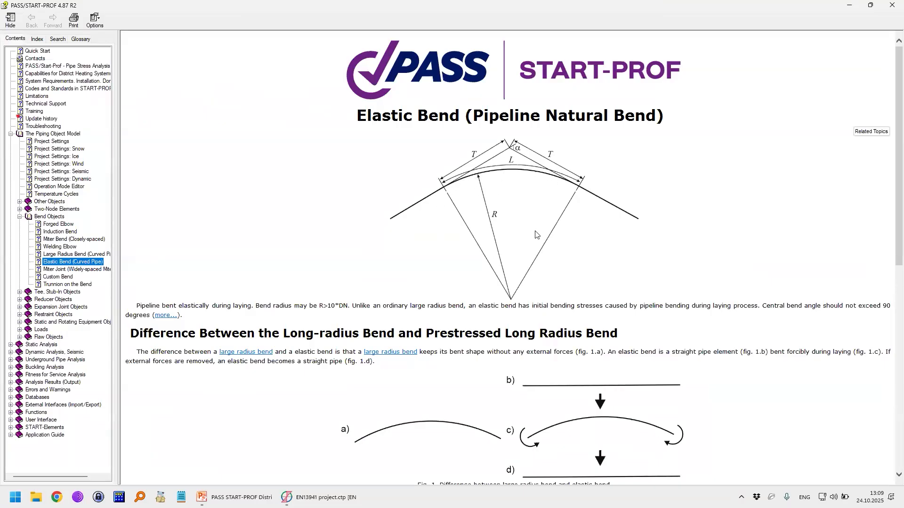
click(892, 5)
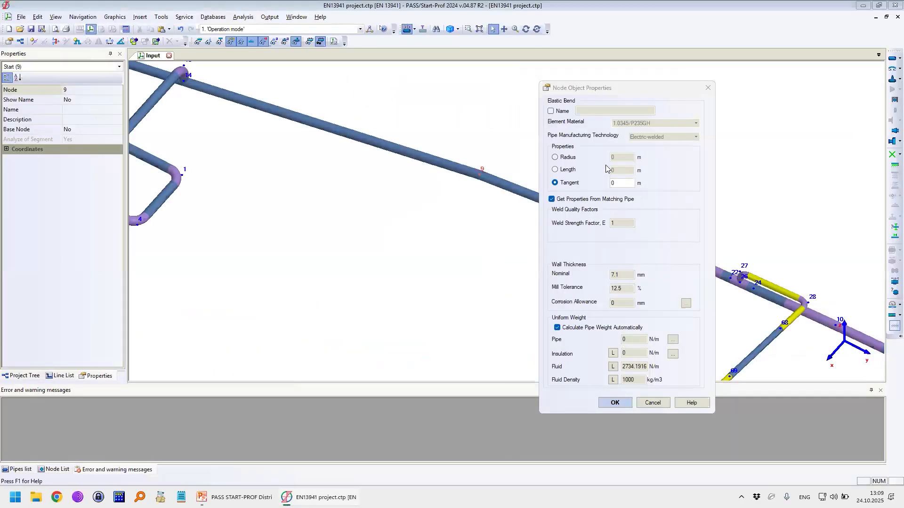
Step: Define the elastic bend at node 9 by radius, set it to 20 m, and insert it
click(574, 158)
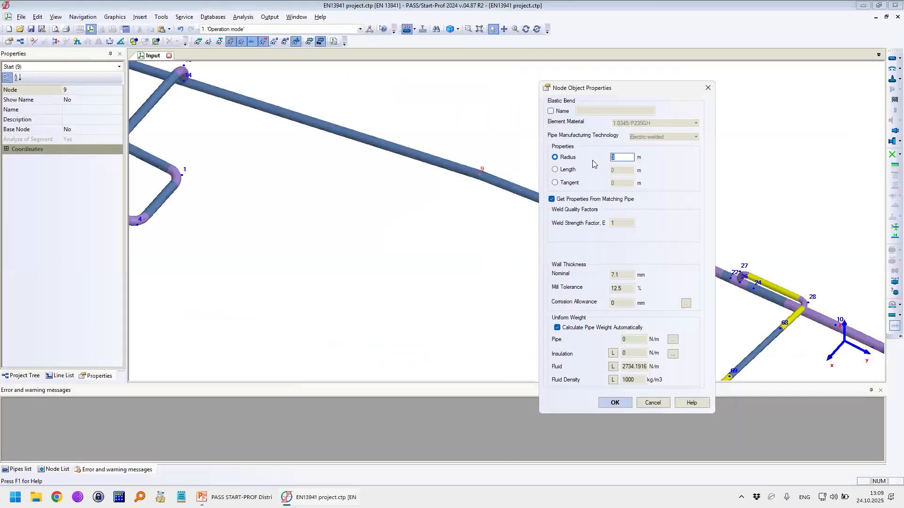
text(20)
key(Return)
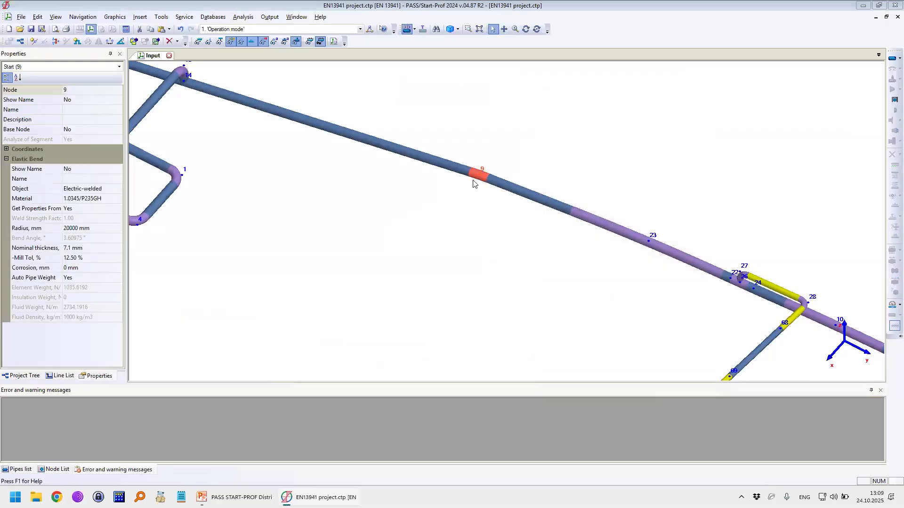
Step: Change the radius of the elastic bend at node 9 to 50 m
scroll(473, 181, up, 5)
double_click(479, 156)
double_click(445, 152)
text(50)
key(Return)
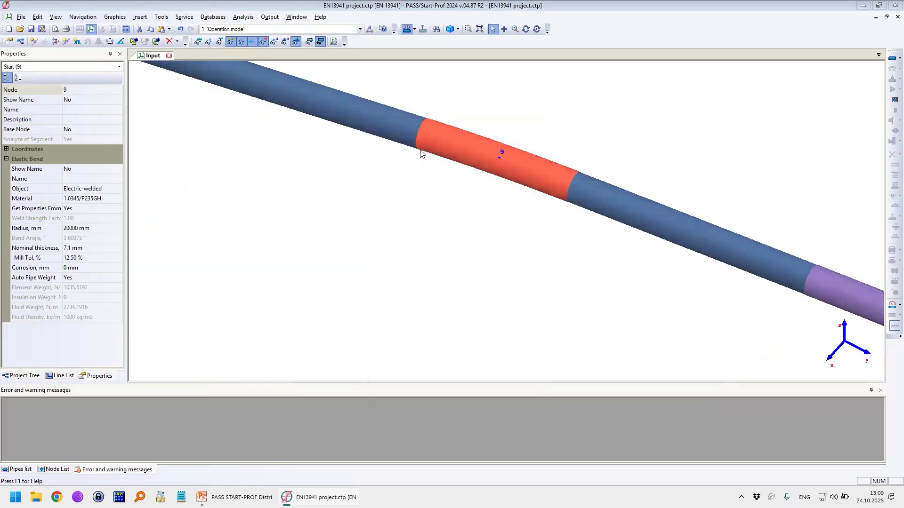
Step: Review the radius, length and tangent of the elastic bend at node 9 without changing them
scroll(489, 177, down, 3)
double_click(490, 174)
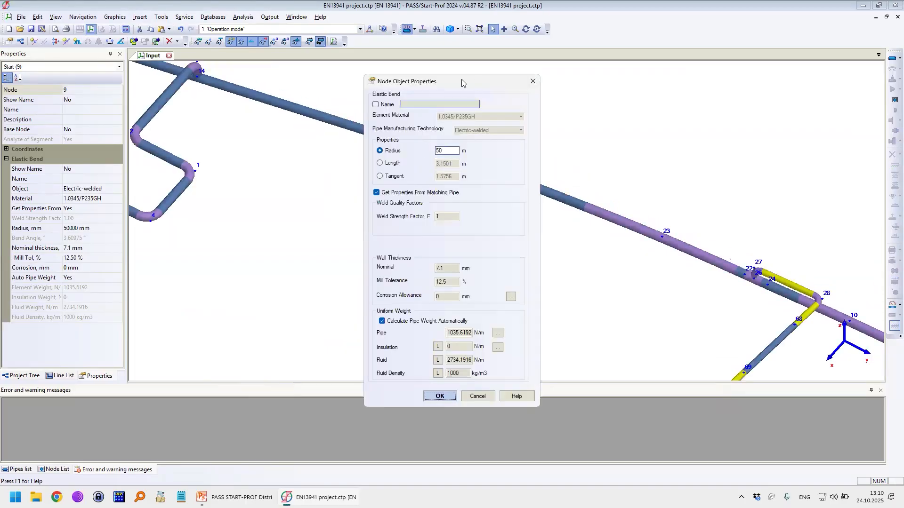
drag(464, 83, 406, 82)
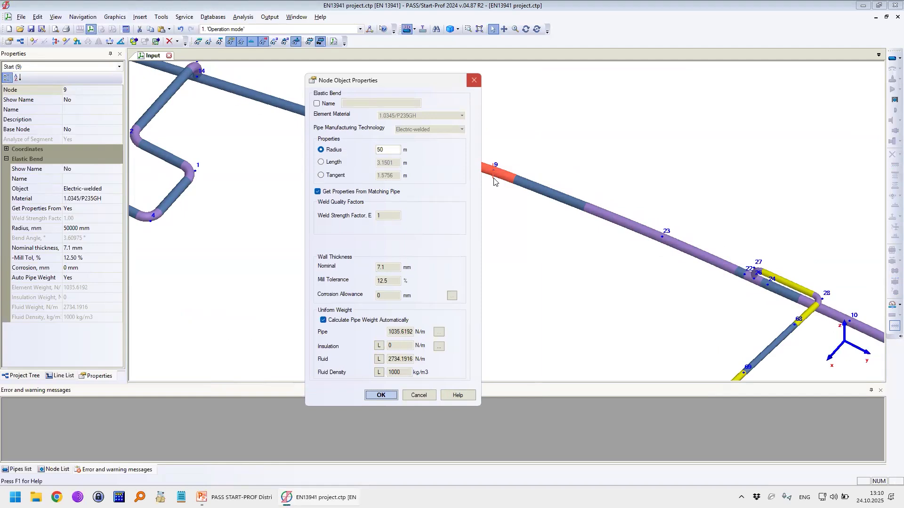
key(Escape)
click(528, 188)
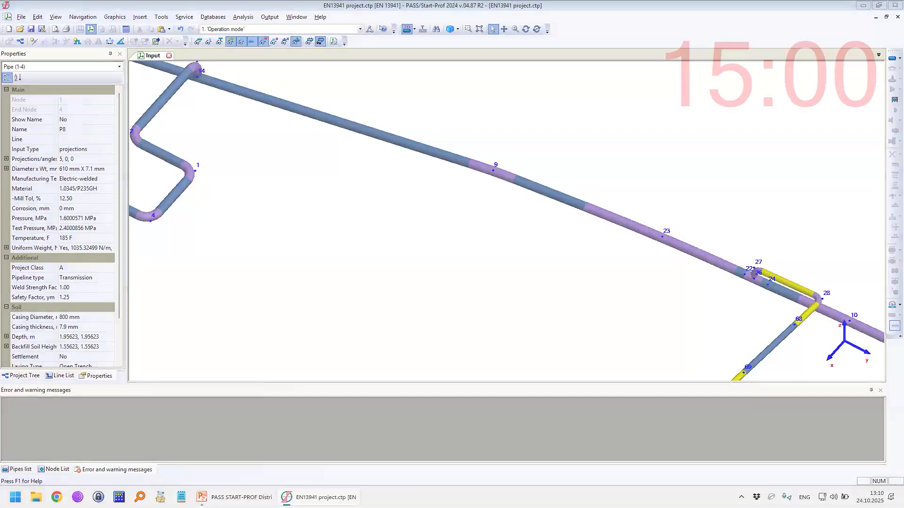
mouse_move(82, 284)
mouse_down()
mouse_move(266, 273)
mouse_move(386, 360)
mouse_move(833, 436)
mouse_move(845, 477)
mouse_up()
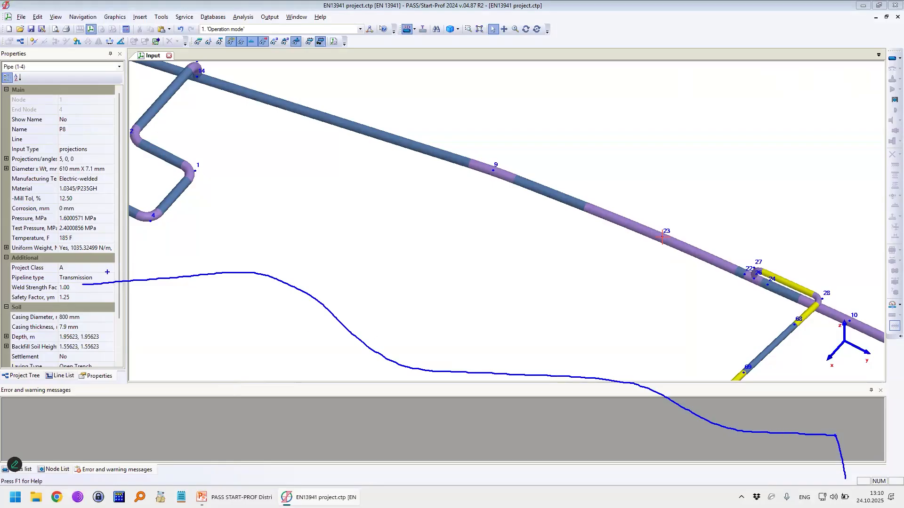
mouse_move(100, 272)
mouse_down()
mouse_move(313, 264)
mouse_move(453, 360)
mouse_move(808, 440)
mouse_up()
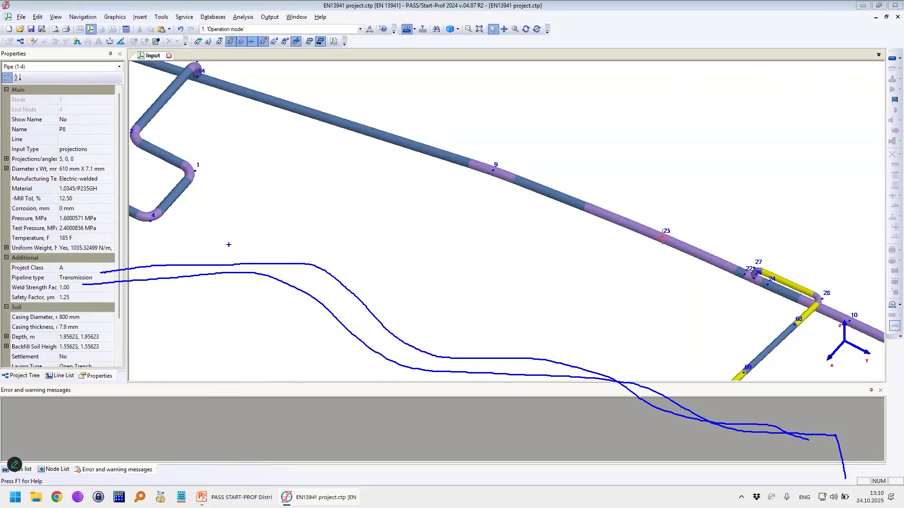
drag(124, 235, 821, 208)
mouse_move(191, 235)
mouse_down()
mouse_move(192, 250)
mouse_move(223, 246)
mouse_up()
drag(252, 230, 256, 240)
drag(332, 230, 335, 236)
drag(372, 229, 379, 236)
drag(450, 223, 456, 232)
drag(499, 223, 514, 231)
drag(564, 228, 571, 232)
drag(634, 228, 649, 232)
drag(697, 233, 698, 239)
drag(399, 223, 400, 228)
drag(491, 220, 492, 223)
drag(570, 224, 570, 227)
mouse_move(367, 211)
mouse_down()
mouse_move(353, 226)
mouse_move(365, 217)
mouse_up()
mouse_move(426, 215)
mouse_down()
mouse_move(431, 234)
mouse_move(438, 214)
mouse_up()
mouse_move(433, 241)
mouse_down()
mouse_move(435, 281)
mouse_move(445, 266)
mouse_up()
drag(383, 261, 402, 266)
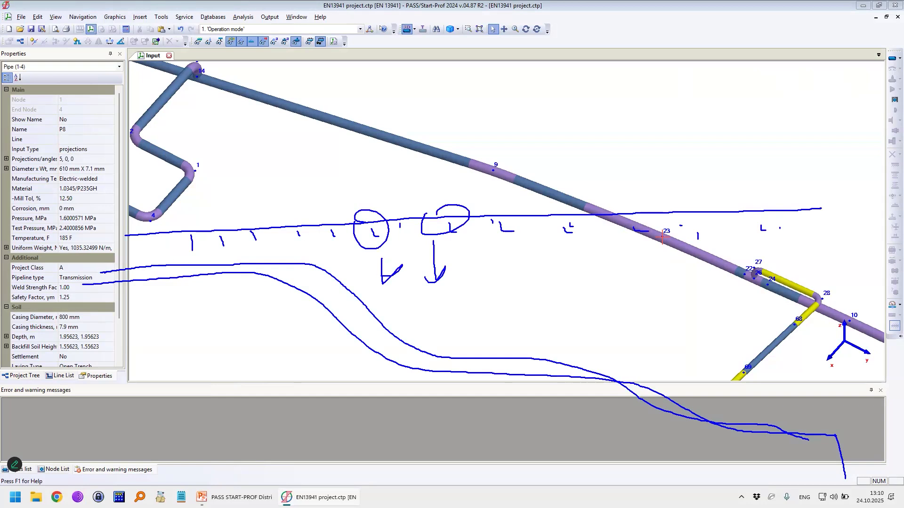
mouse_move(500, 212)
mouse_down()
mouse_move(493, 292)
mouse_move(500, 277)
mouse_up()
drag(540, 202, 565, 211)
drag(572, 247, 581, 267)
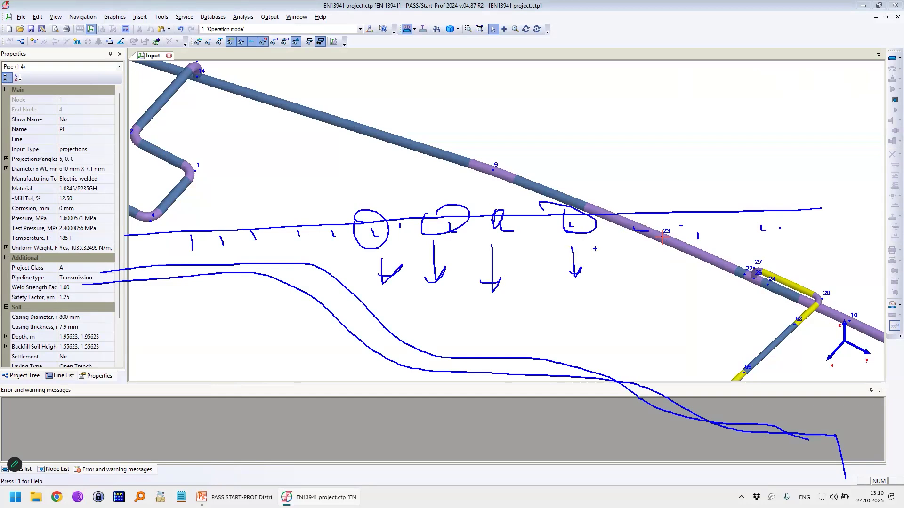
mouse_move(181, 272)
mouse_down()
mouse_move(379, 298)
mouse_move(483, 362)
mouse_move(678, 414)
mouse_up()
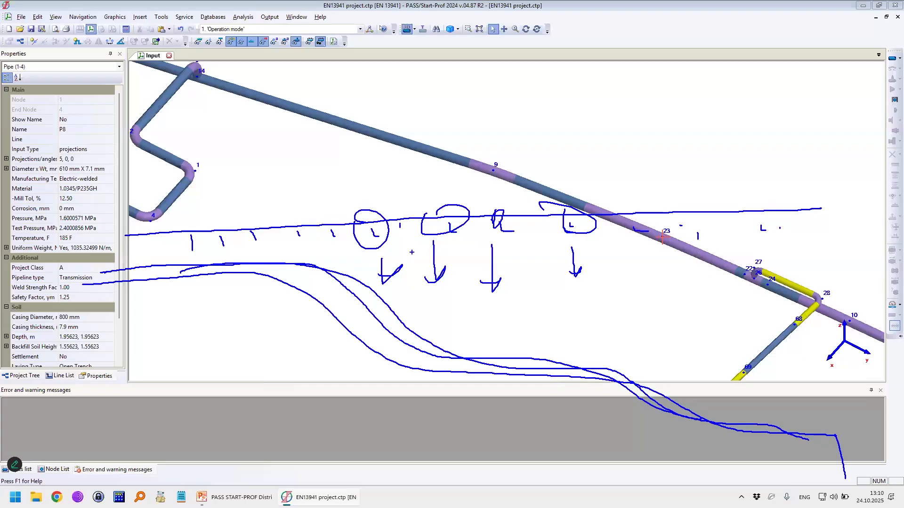
key(Escape)
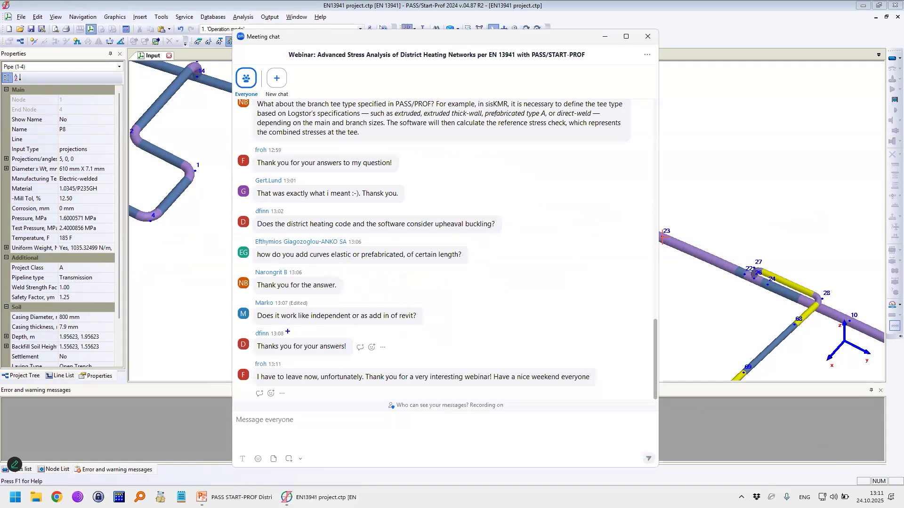
drag(264, 329, 341, 326)
mouse_move(402, 325)
mouse_down()
mouse_move(427, 311)
mouse_move(399, 305)
mouse_up()
Step: Close the meeting chat and open the Start-Prof help
click(648, 36)
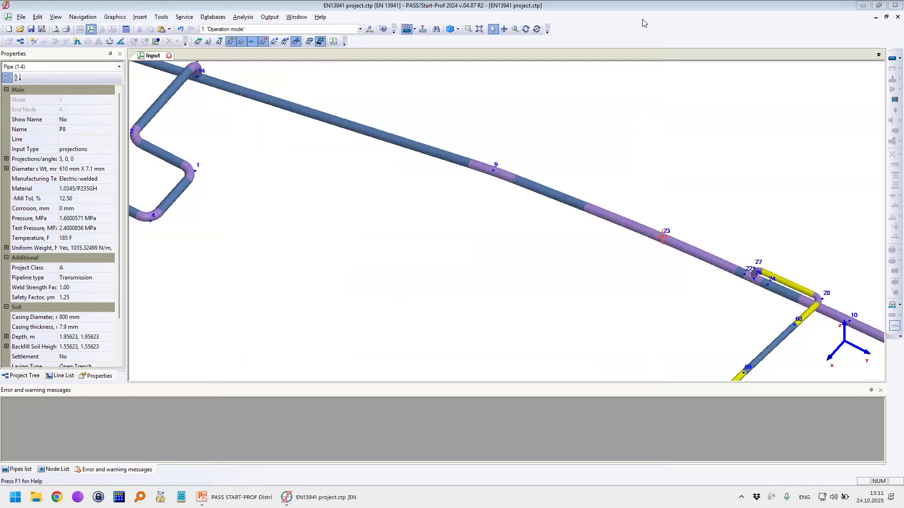
click(321, 17)
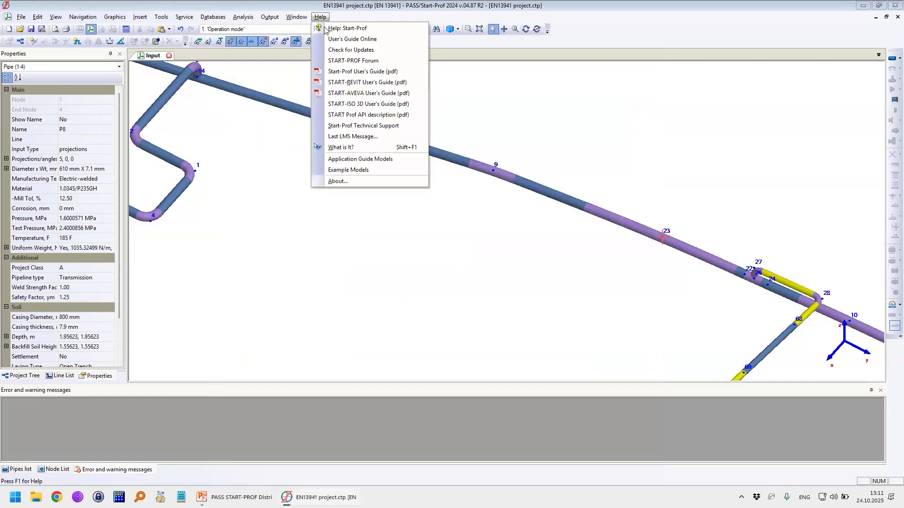
click(348, 28)
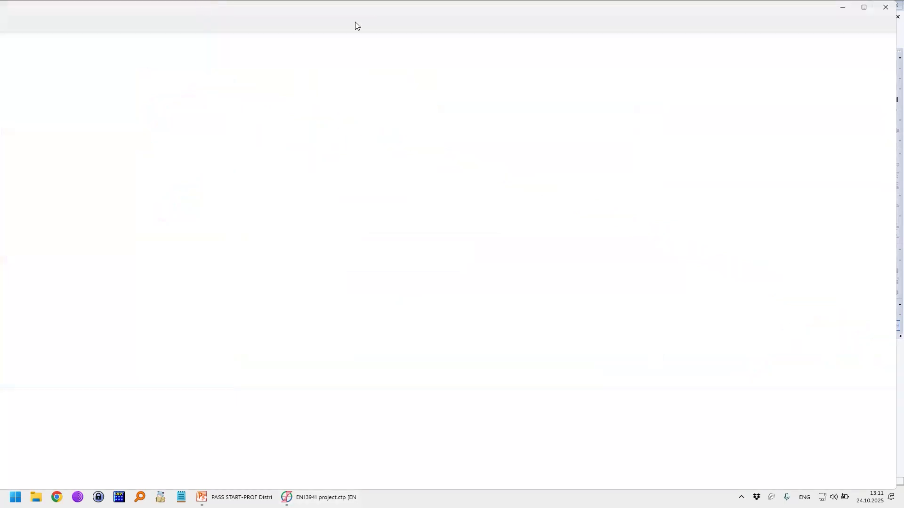